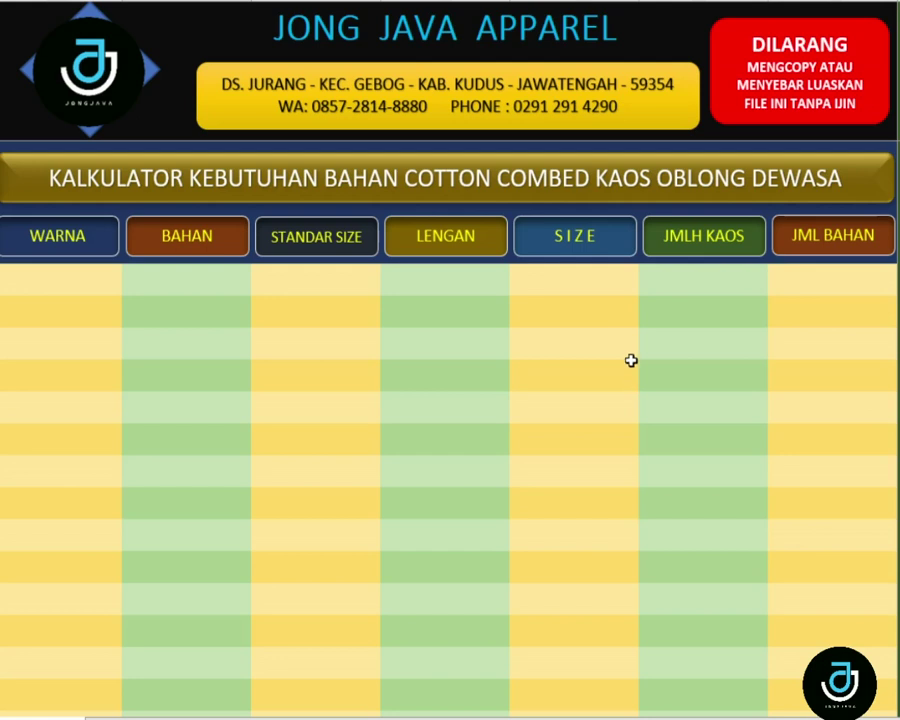
{"action": "scroll", "coordinate": [631, 360], "scroll_direction": "down", "scroll_amount": 1}
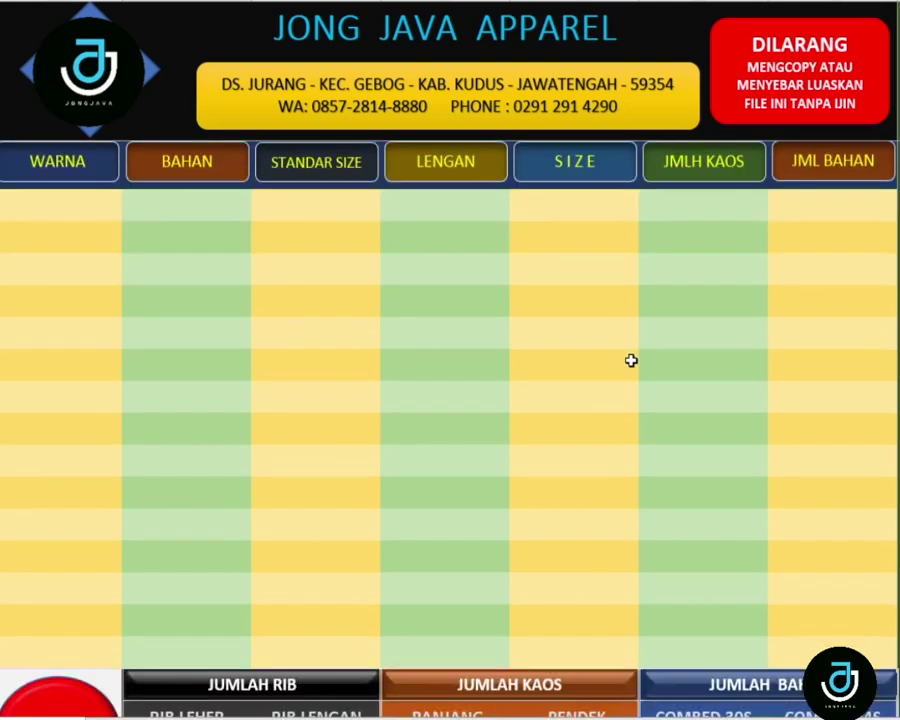
{"action": "scroll", "coordinate": [631, 360], "scroll_direction": "up", "scroll_amount": 1}
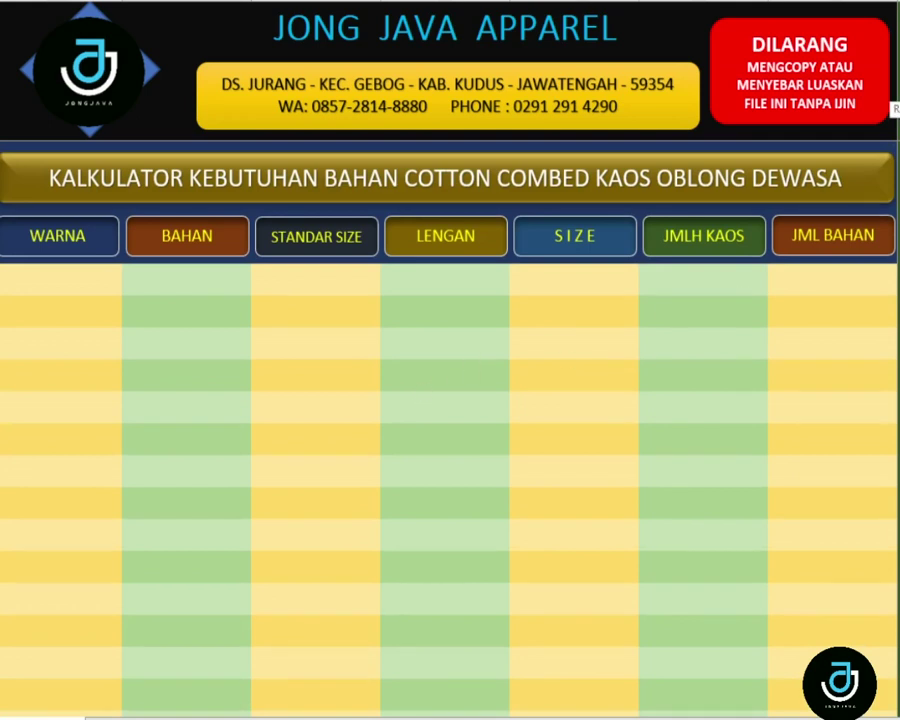
{"action": "scroll", "coordinate": [450, 400], "scroll_direction": "down", "scroll_amount": 2}
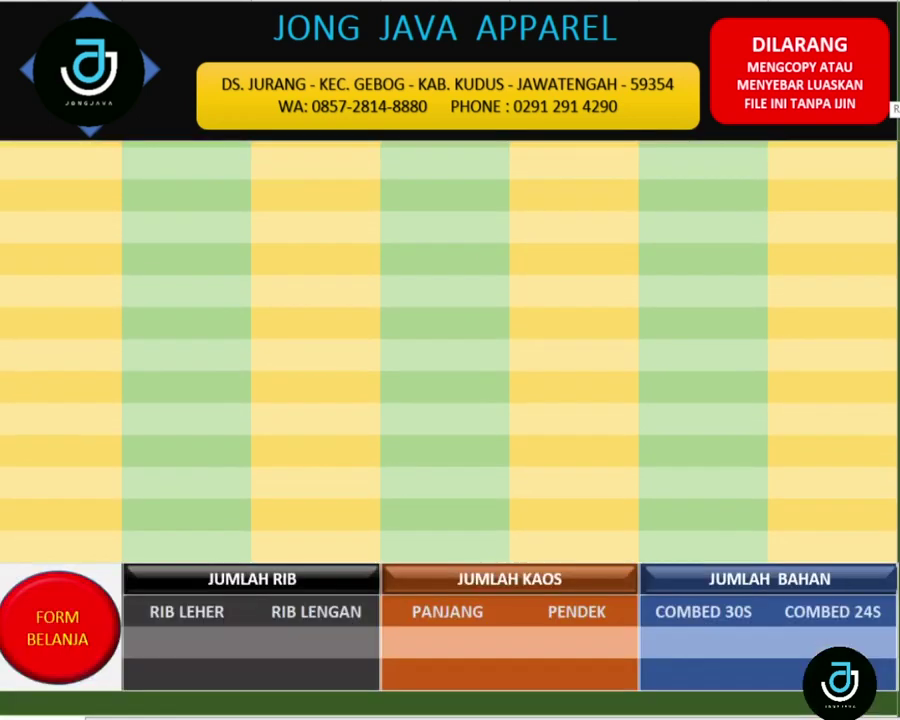
{"action": "scroll", "coordinate": [450, 400], "scroll_direction": "down", "scroll_amount": 1}
{"action": "scroll", "coordinate": [450, 400], "scroll_direction": "up", "scroll_amount": 1}
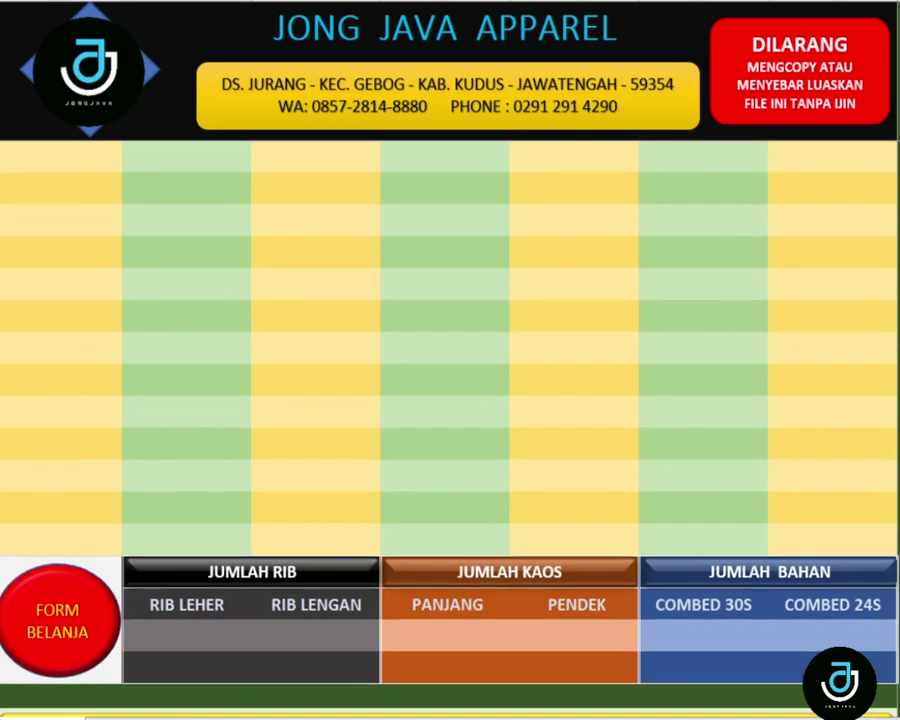
{"action": "scroll", "coordinate": [450, 400], "scroll_direction": "up", "scroll_amount": 1}
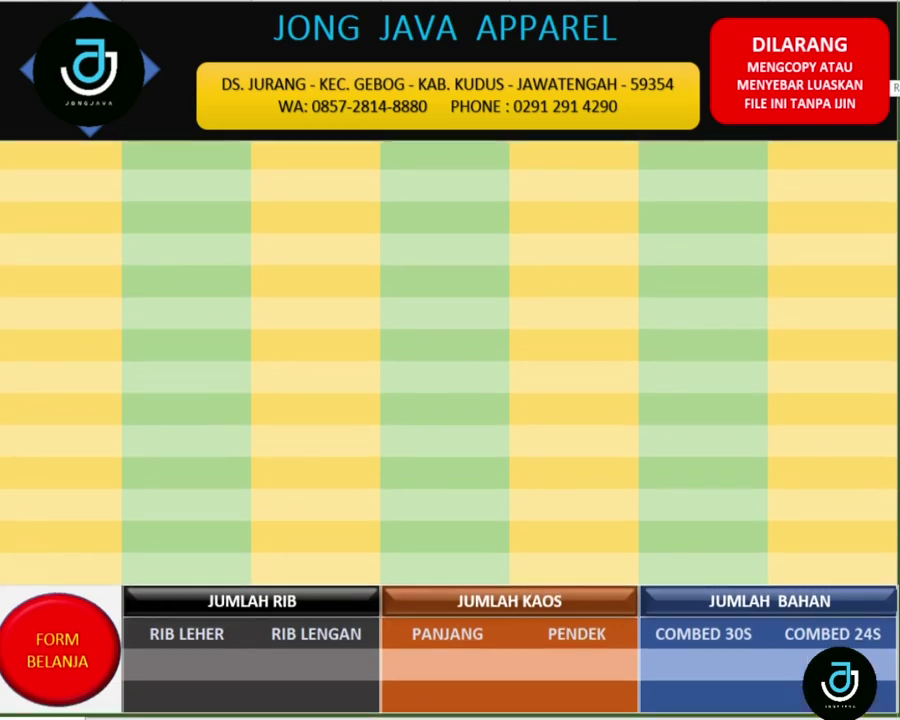
{"action": "scroll", "coordinate": [450, 400], "scroll_direction": "up", "scroll_amount": 1}
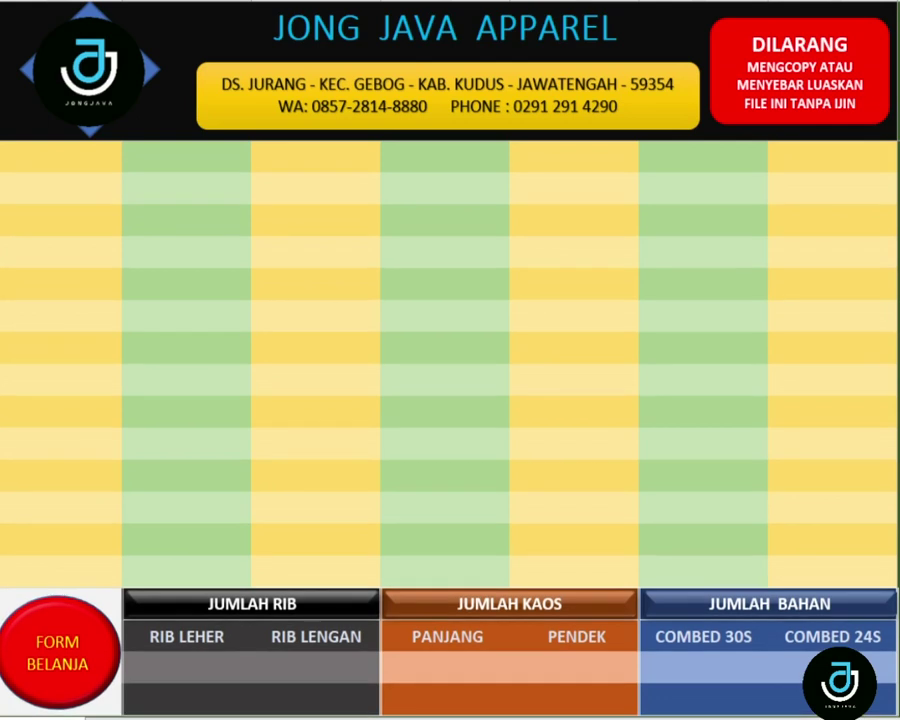
{"action": "scroll", "coordinate": [450, 400], "scroll_direction": "up", "scroll_amount": 3}
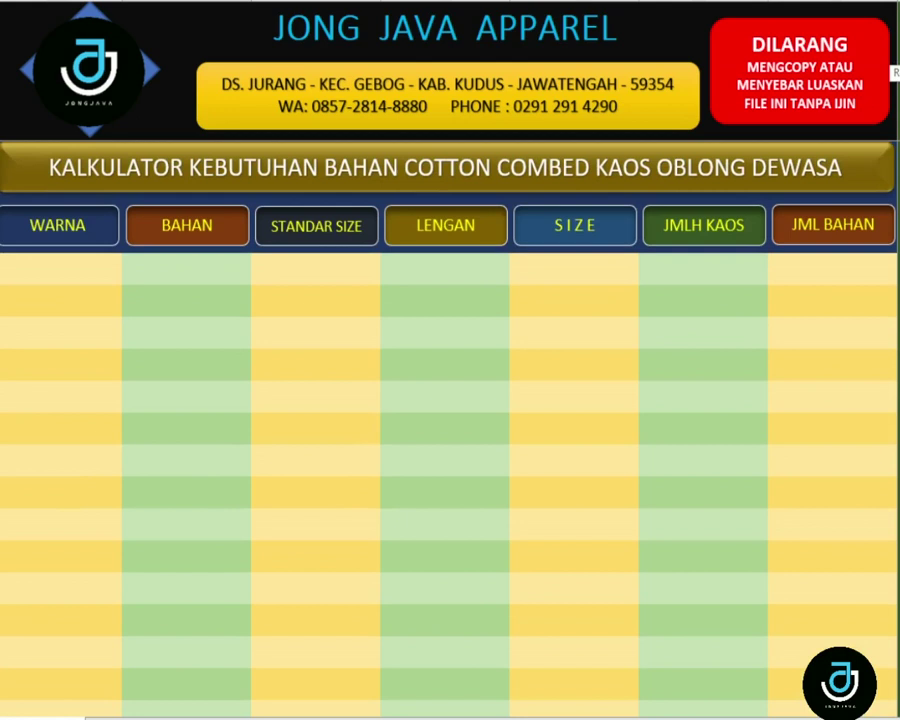
{"action": "scroll", "coordinate": [450, 420], "scroll_direction": "down", "scroll_amount": 2}
{"action": "scroll", "coordinate": [450, 420], "scroll_direction": "down", "scroll_amount": 1}
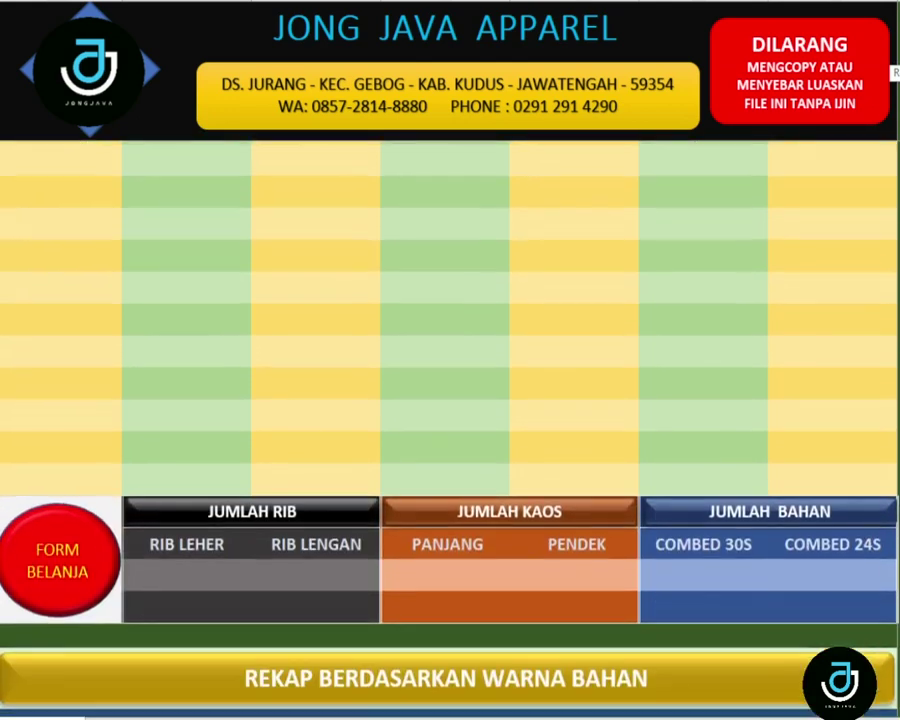
{"action": "scroll", "coordinate": [450, 420], "scroll_direction": "down", "scroll_amount": 1}
{"action": "scroll", "coordinate": [450, 420], "scroll_direction": "down", "scroll_amount": 1}
{"action": "scroll", "coordinate": [450, 420], "scroll_direction": "down", "scroll_amount": 1}
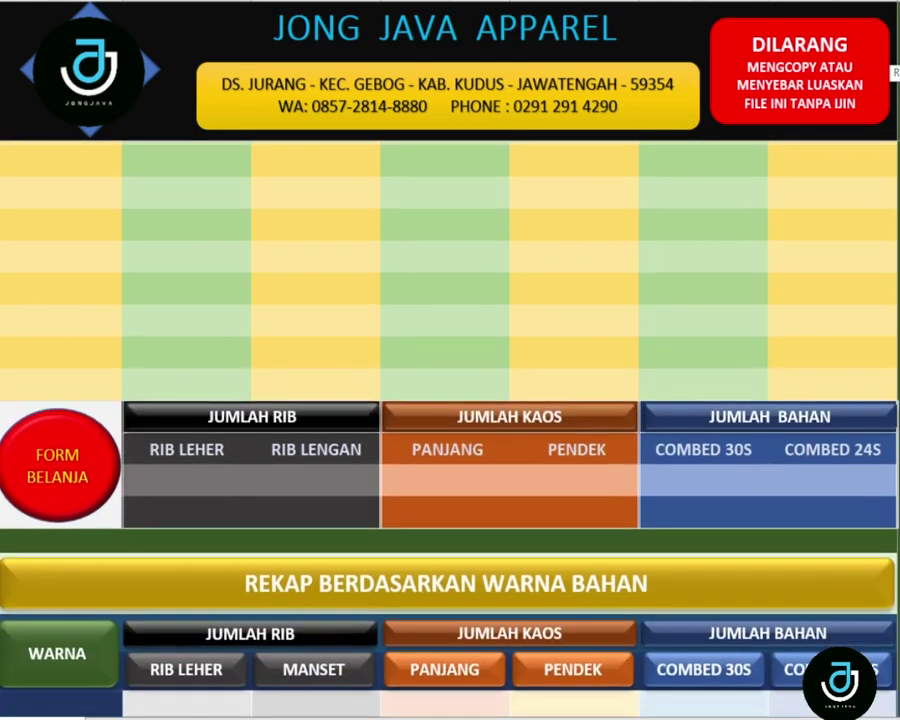
{"action": "scroll", "coordinate": [450, 420], "scroll_direction": "down", "scroll_amount": 3}
{"action": "scroll", "coordinate": [450, 420], "scroll_direction": "down", "scroll_amount": 1}
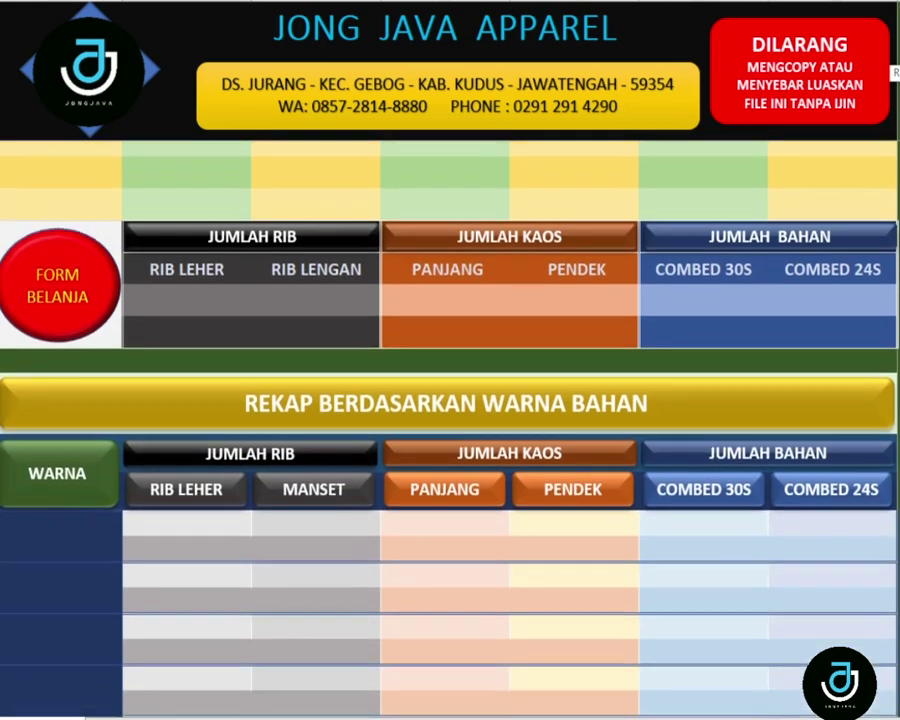
{"action": "scroll", "coordinate": [450, 420], "scroll_direction": "down", "scroll_amount": 1}
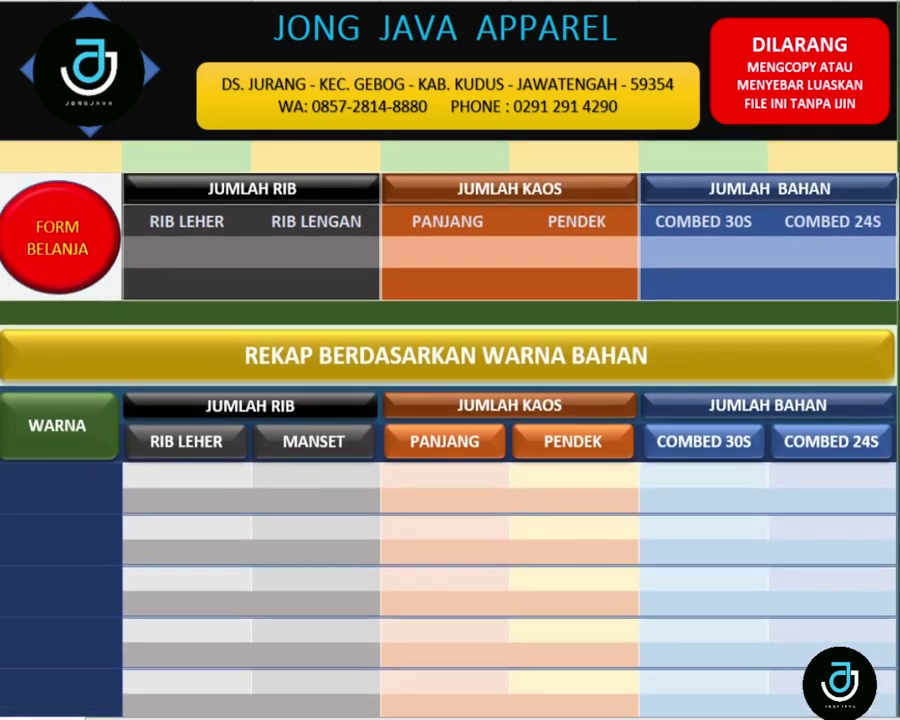
{"action": "scroll", "coordinate": [450, 420], "scroll_direction": "down", "scroll_amount": 2}
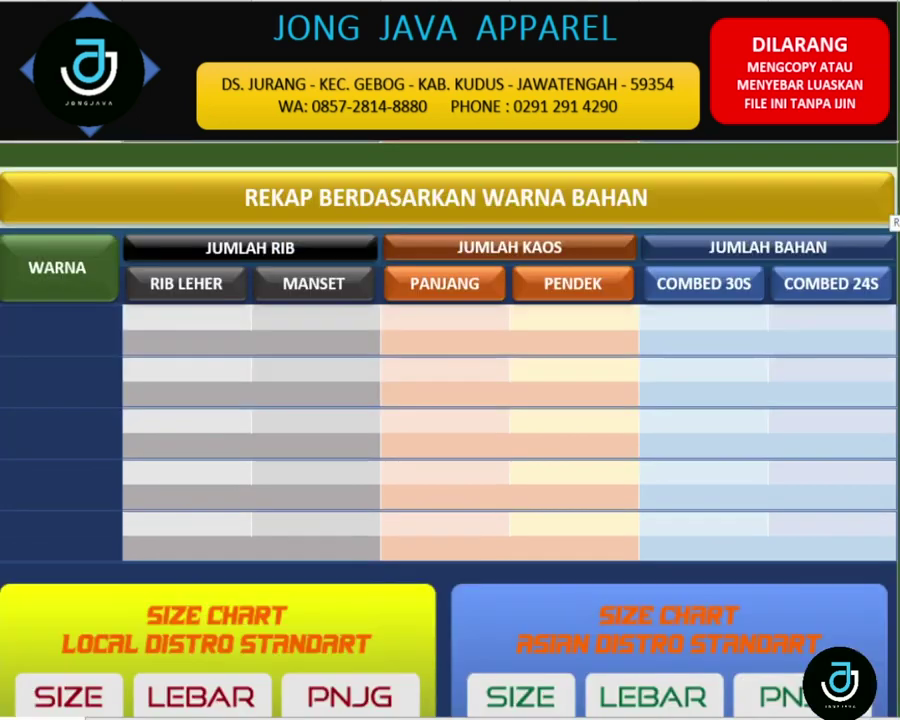
{"action": "scroll", "coordinate": [450, 420], "scroll_direction": "down", "scroll_amount": 3}
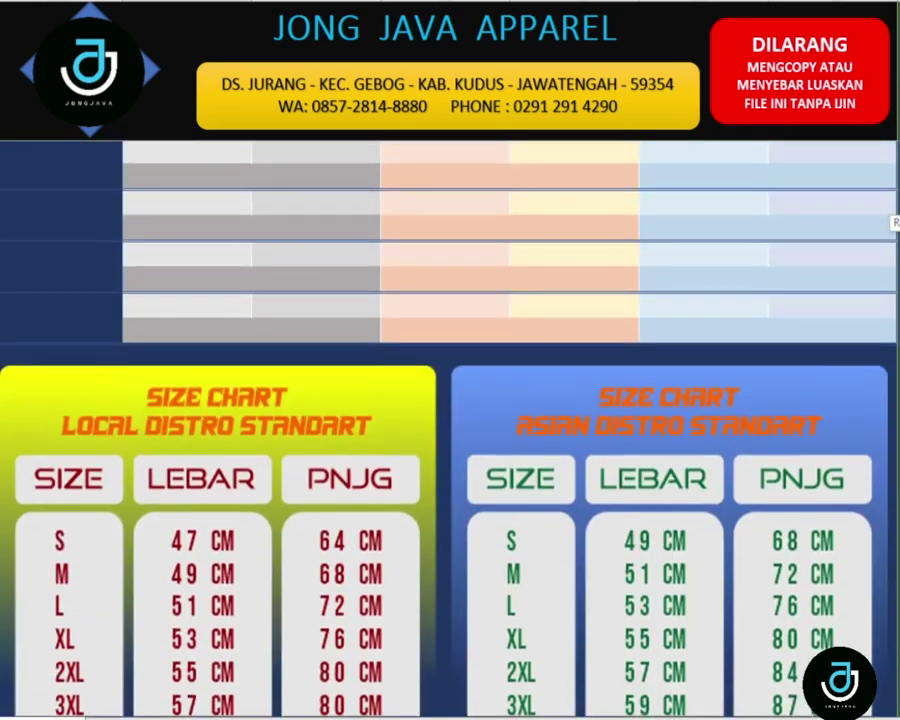
{"action": "scroll", "coordinate": [450, 420], "scroll_direction": "down", "scroll_amount": 1}
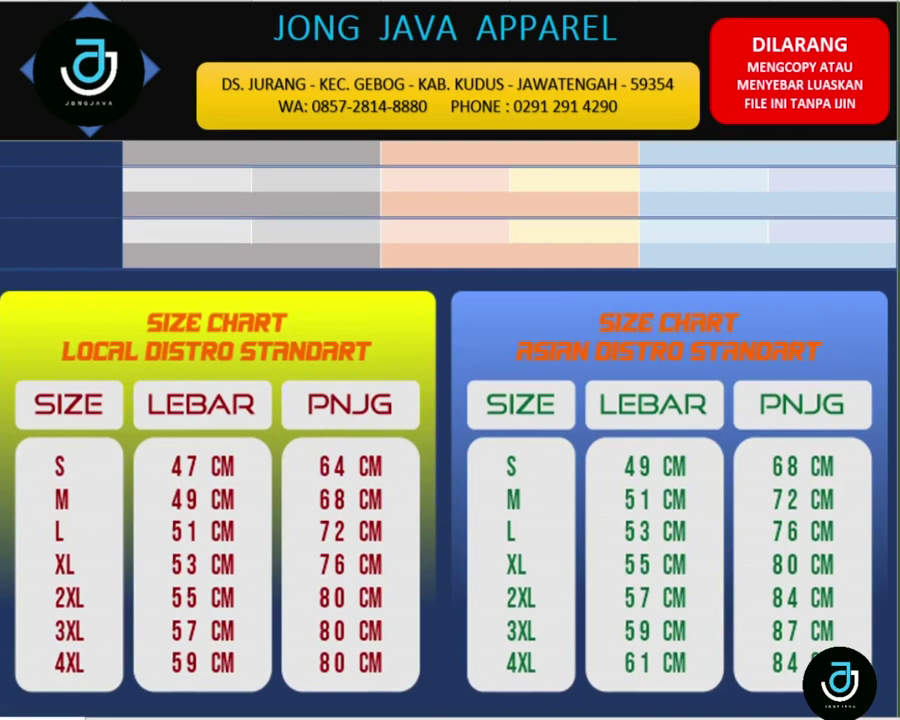
{"action": "scroll", "coordinate": [450, 420], "scroll_direction": "down", "scroll_amount": 2}
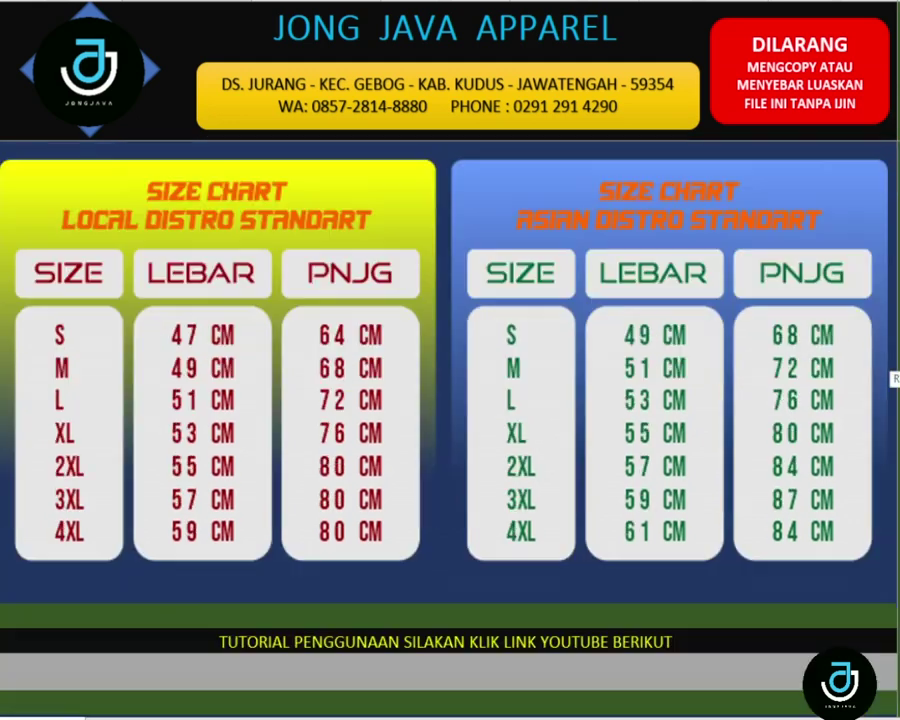
{"action": "scroll", "coordinate": [450, 420], "scroll_direction": "down", "scroll_amount": 1}
{"action": "scroll", "coordinate": [450, 420], "scroll_direction": "down", "scroll_amount": 2}
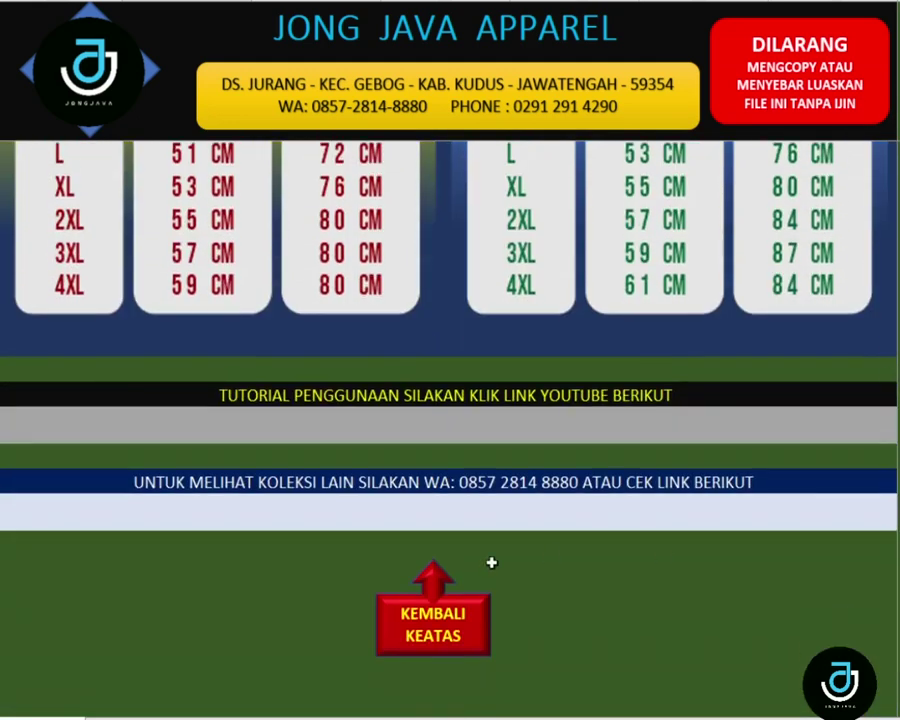
{"action": "left_click", "coordinate": [452, 636]}
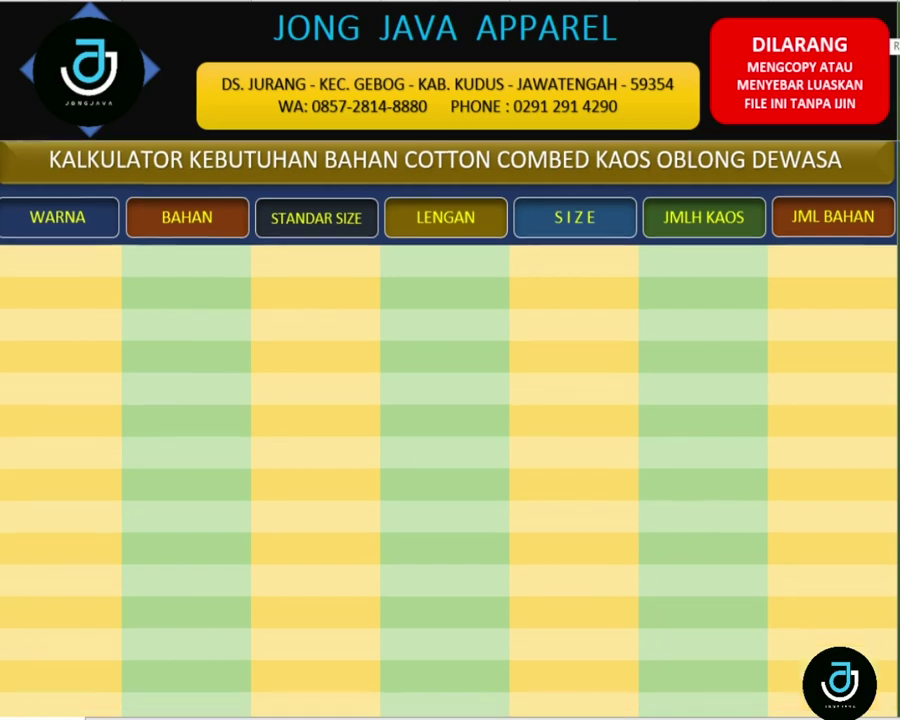
Step: Scroll down to the REKAP BERDASARKAN WARNA BAHAN table and select its first WARNA cell
{"action": "scroll", "coordinate": [450, 450], "scroll_direction": "down", "scroll_amount": 1}
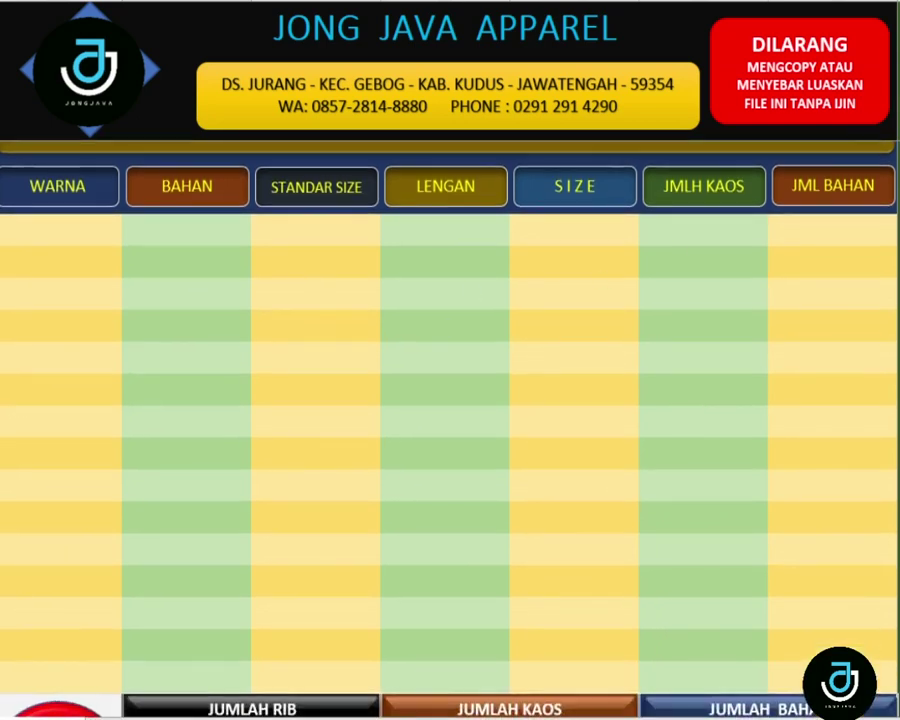
{"action": "scroll", "coordinate": [471, 289], "scroll_direction": "down", "scroll_amount": 1}
{"action": "scroll", "coordinate": [157, 388], "scroll_direction": "down", "scroll_amount": 5}
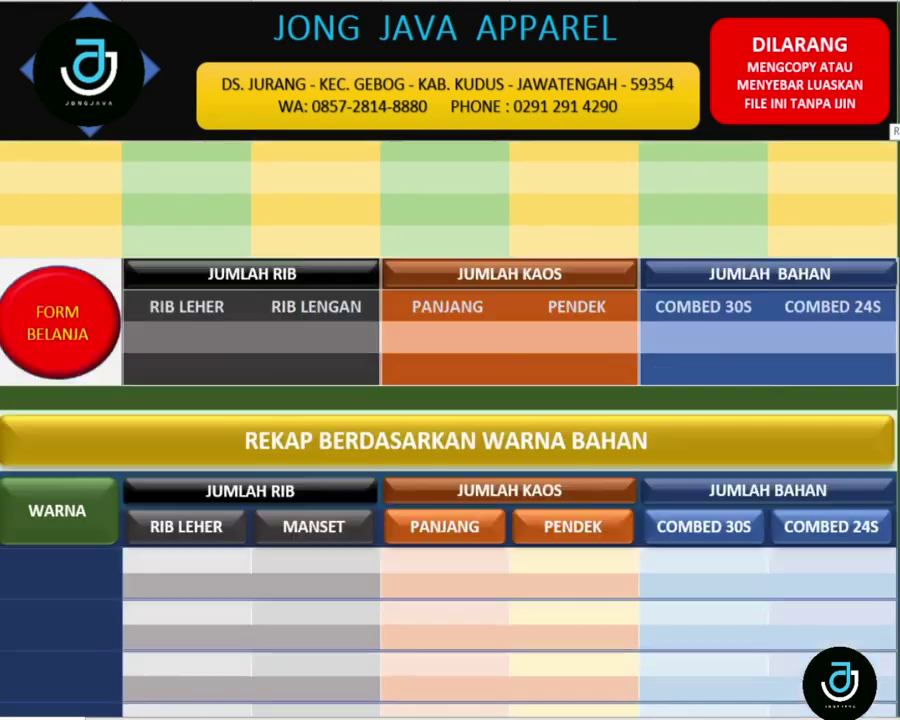
{"action": "scroll", "coordinate": [157, 388], "scroll_direction": "down", "scroll_amount": 2}
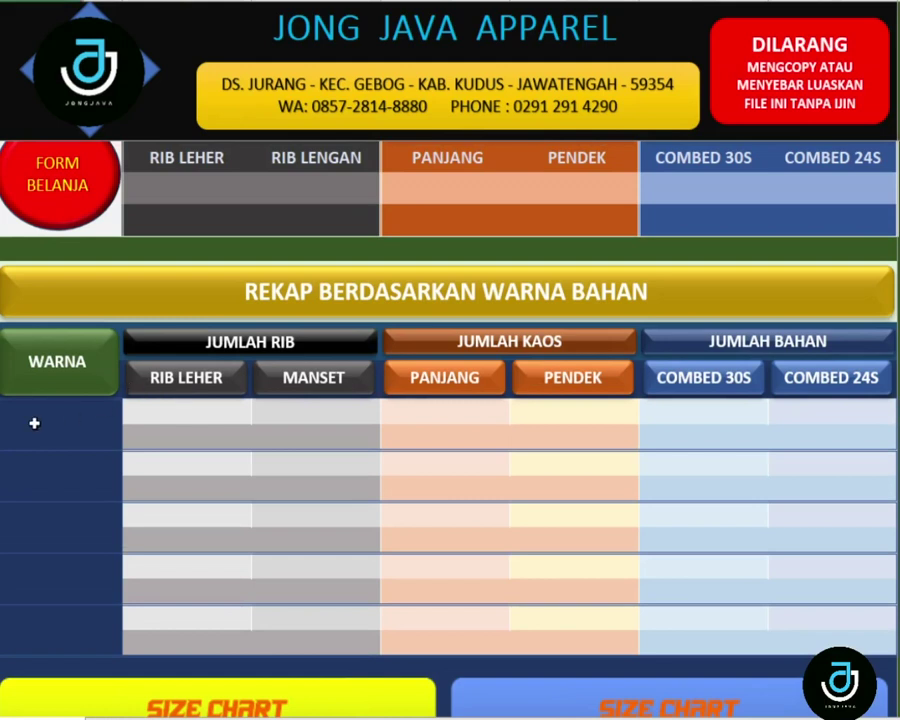
{"action": "left_click", "coordinate": [35, 423]}
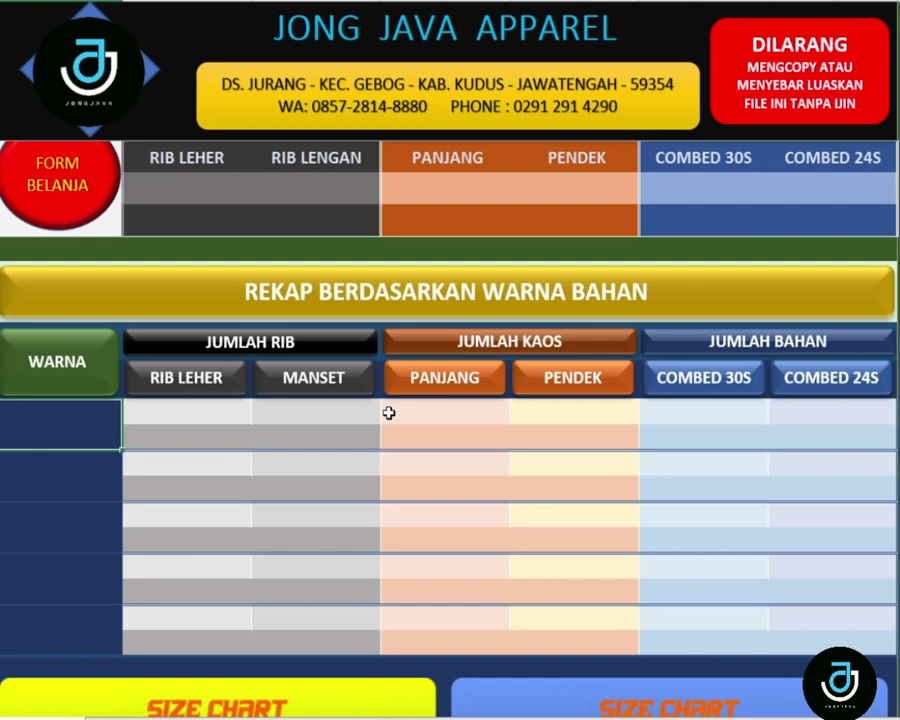
Step: Enter HITAM PAIJO as the first colour in the recap table
{"action": "type", "text": "HIY"}
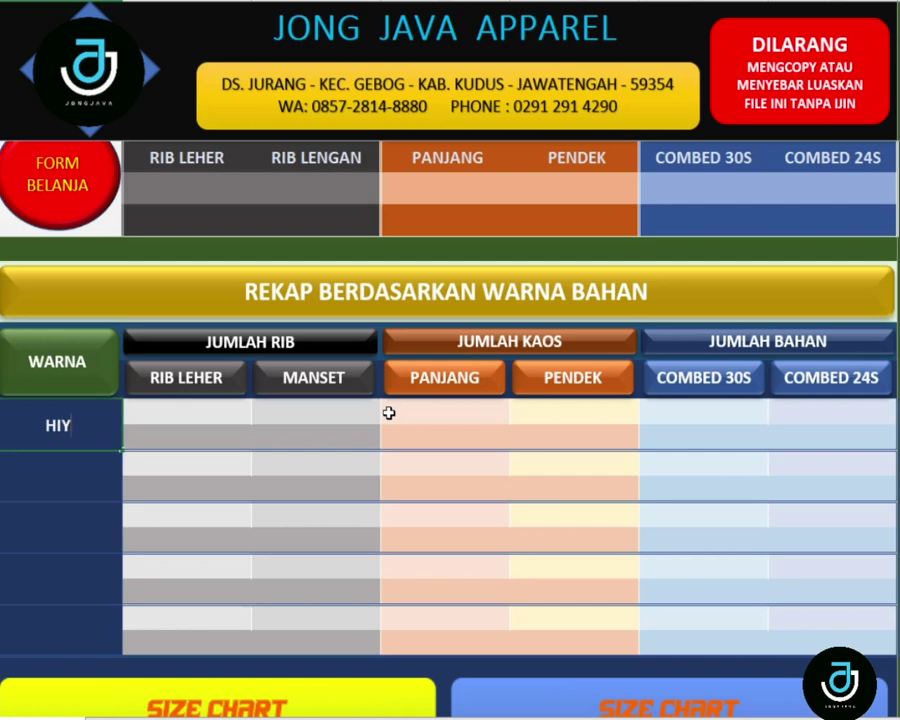
{"action": "key", "text": "BackSpace"}
{"action": "type", "text": "TSM"}
{"action": "key", "text": "BackSpace"}
{"action": "key", "text": "BackSpace"}
{"action": "type", "text": "SM"}
{"action": "key", "text": "BackSpace"}
{"action": "key", "text": "BackSpace"}
{"action": "key", "text": "Return"}
{"action": "type", "text": "AM"}
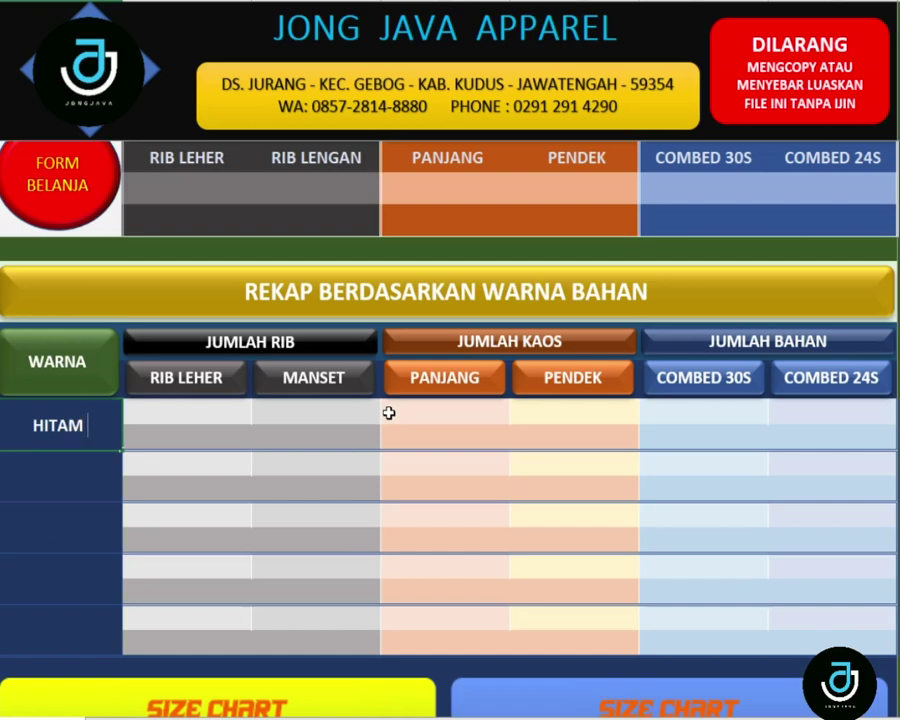
{"action": "type", "text": " PAIJ"}
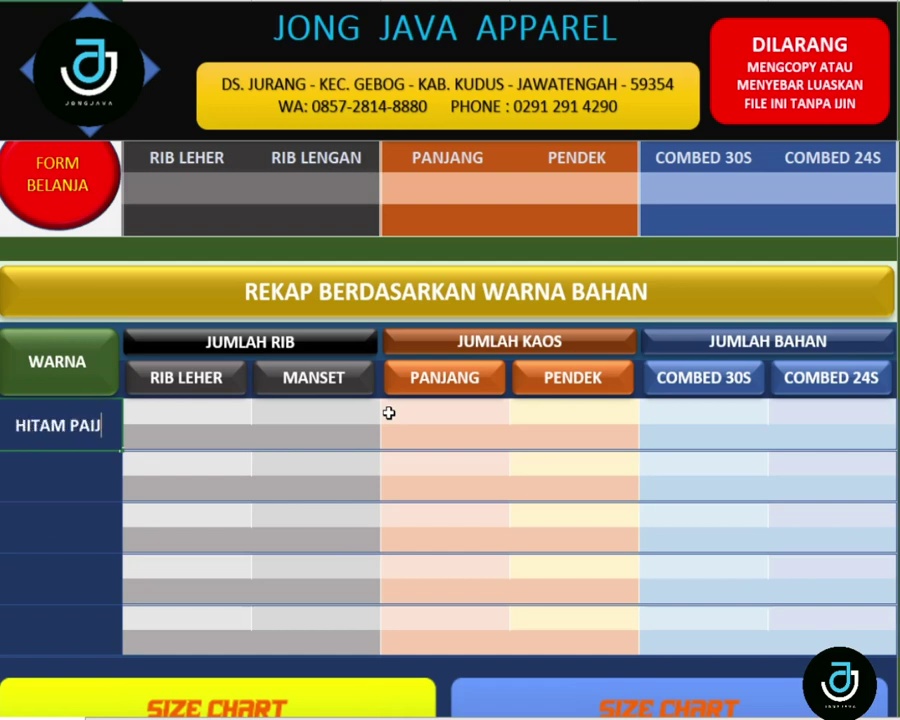
{"action": "type", "text": "O"}
{"action": "key", "text": "Return"}
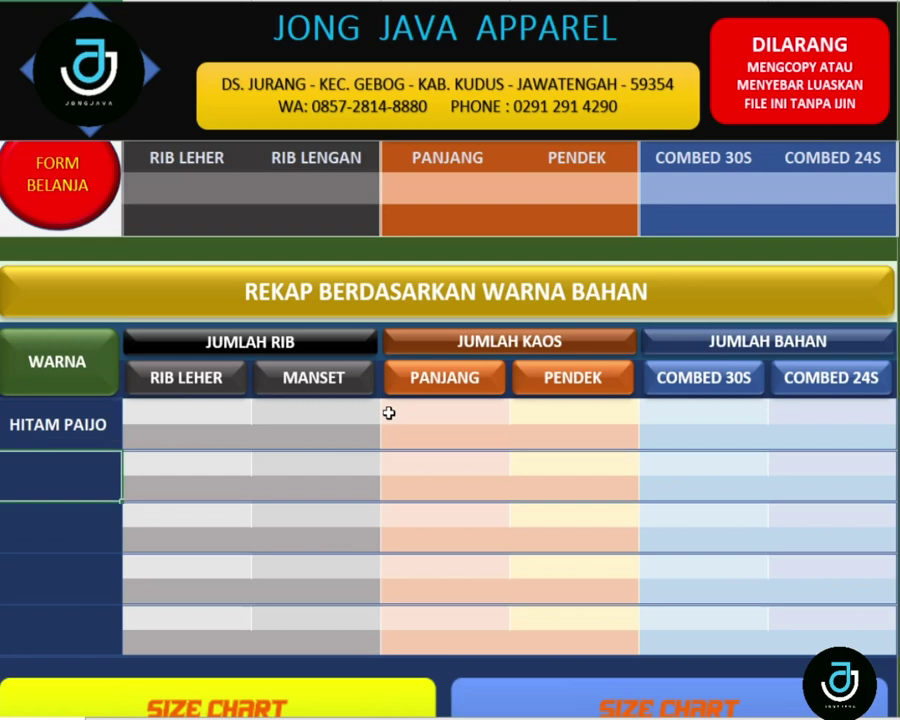
Step: Enter PUTIH INEM and PINK CECEP as the next recap colours
{"action": "type", "text": "PUT"}
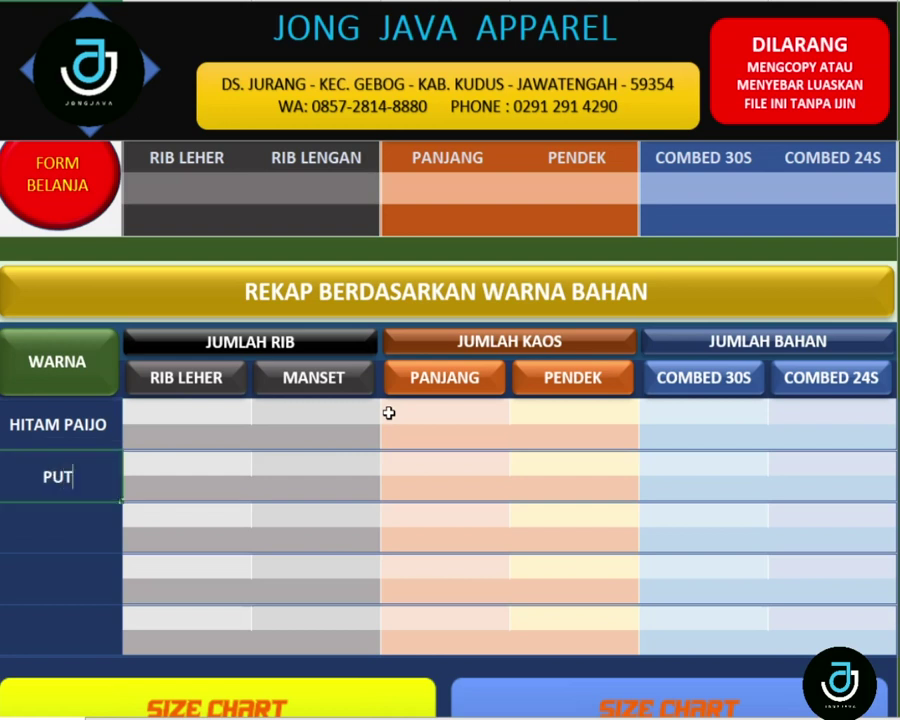
{"action": "type", "text": "IH"}
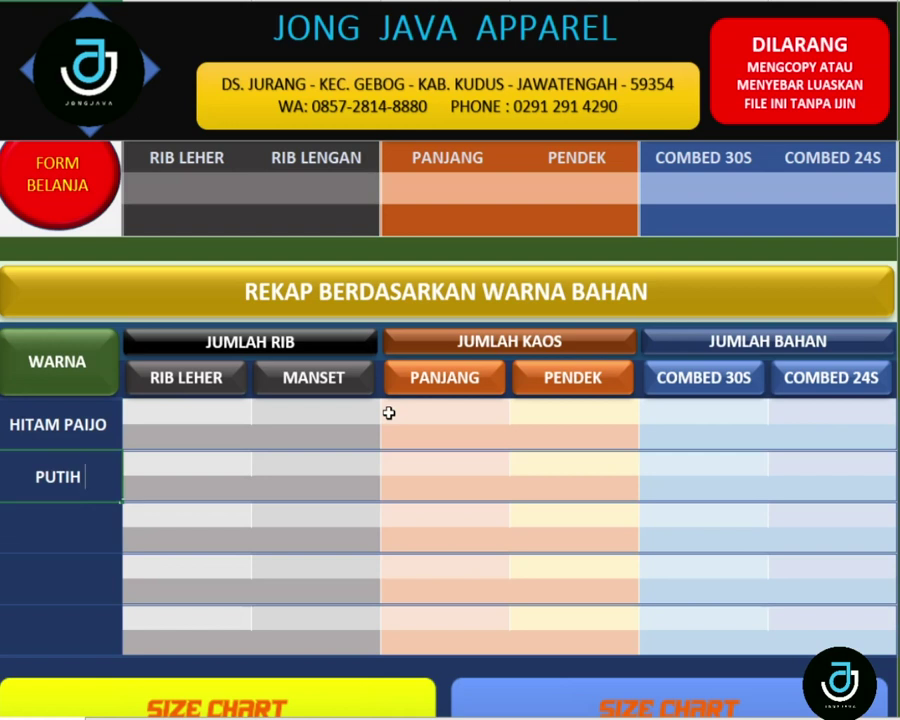
{"action": "type", "text": "IN"}
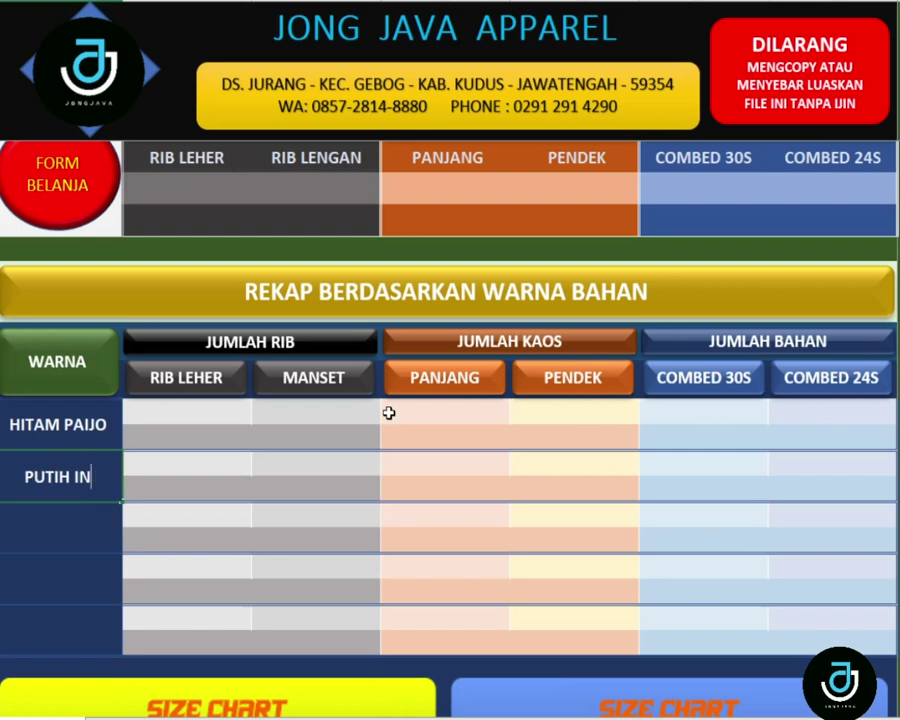
{"action": "type", "text": "R"}
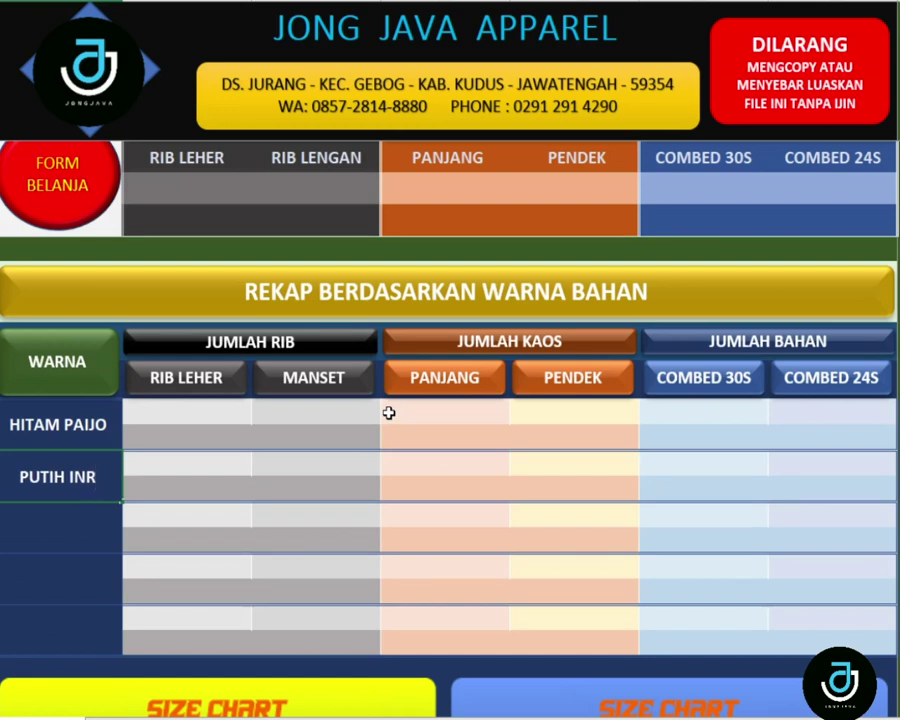
{"action": "key", "text": "BackSpace"}
{"action": "type", "text": "EM"}
{"action": "key", "text": "Return"}
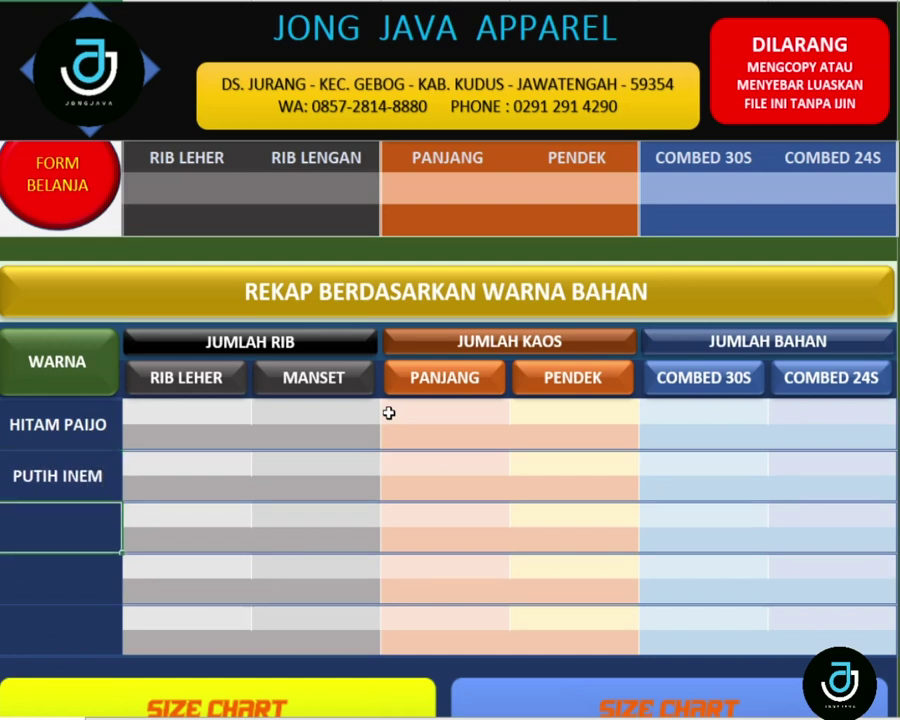
{"action": "type", "text": "P"}
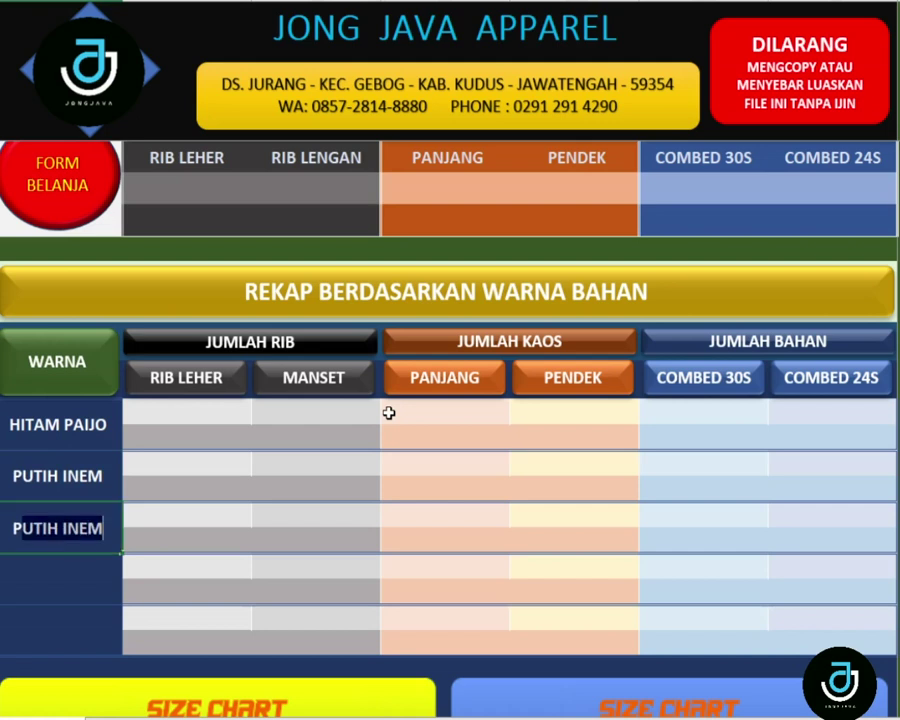
{"action": "type", "text": "INK"}
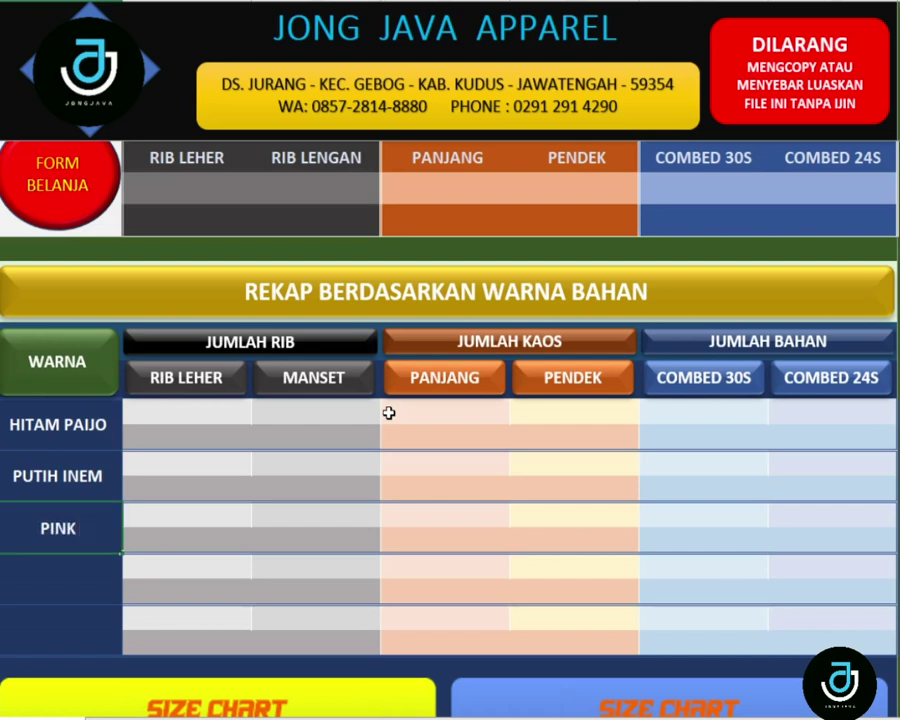
{"action": "type", "text": "K"}
{"action": "key", "text": "BackSpace"}
{"action": "type", "text": "C"}
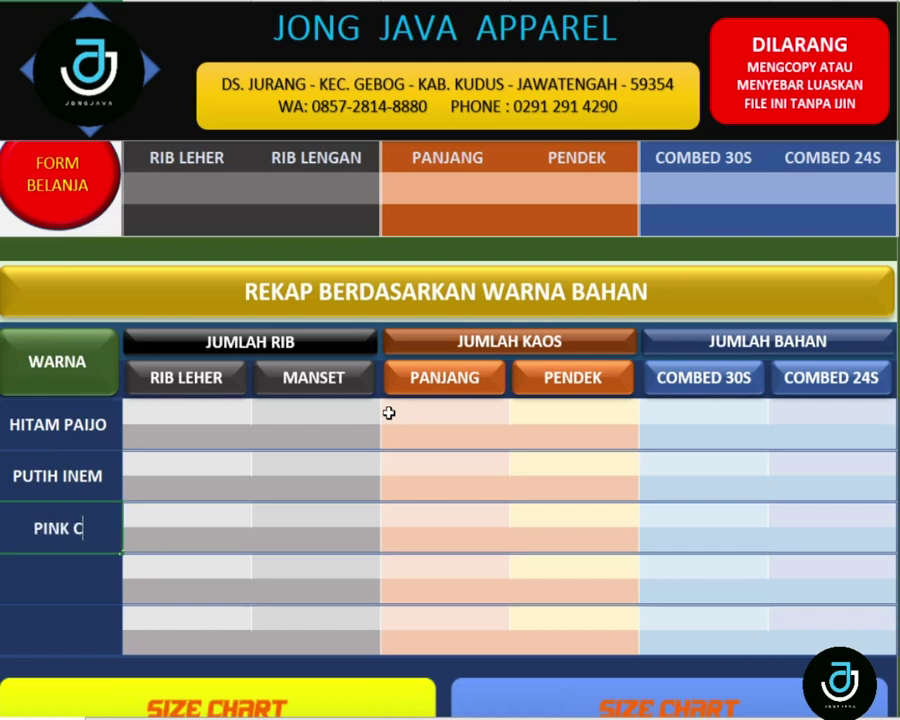
{"action": "type", "text": "EPC"}
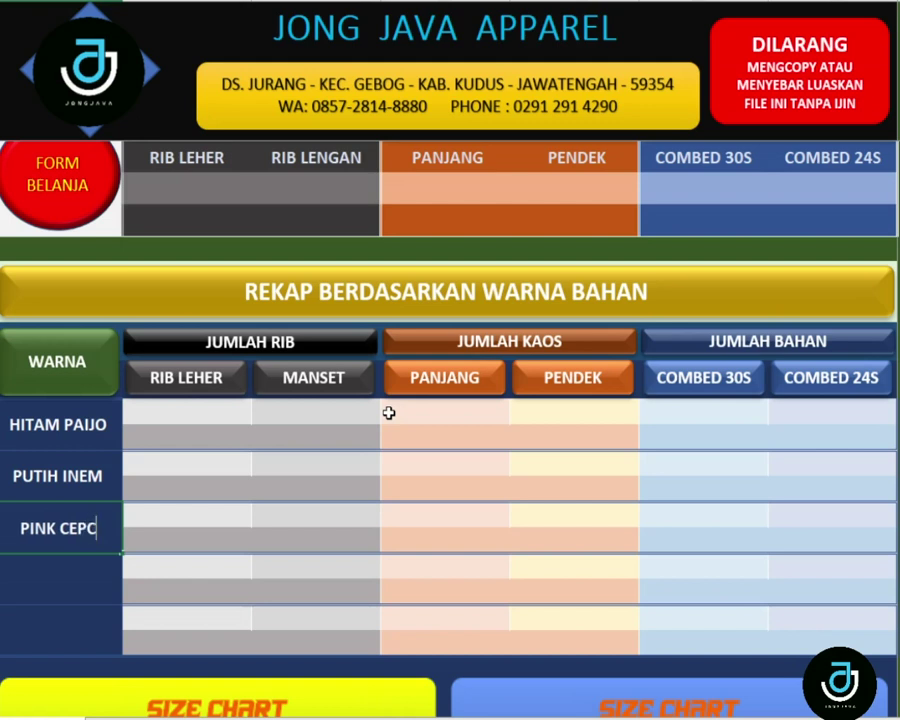
{"action": "type", "text": "EP"}
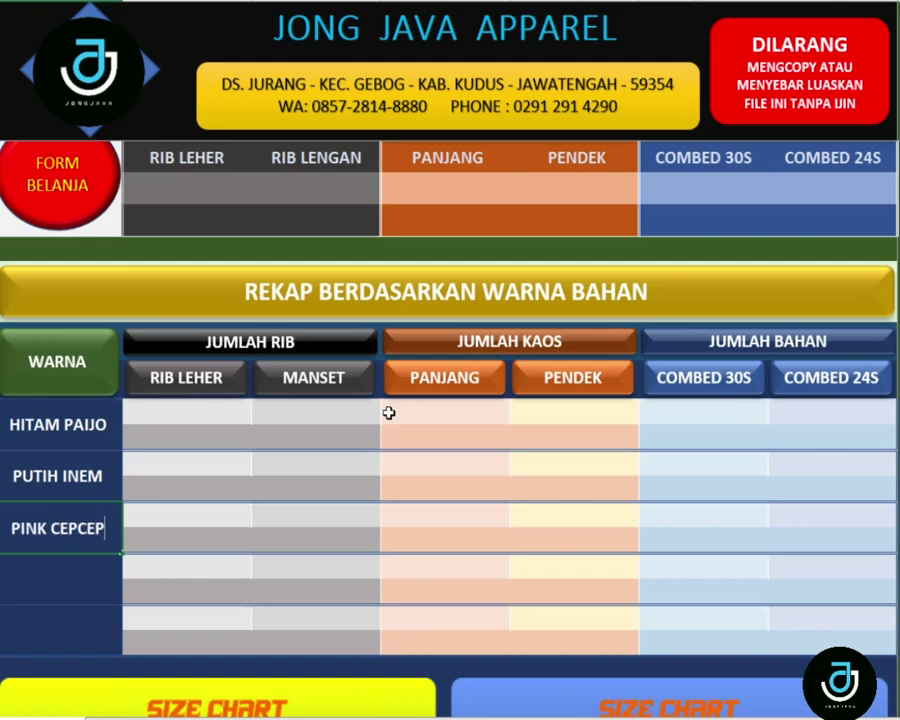
{"action": "key", "text": "BackSpace"}
{"action": "key", "text": "BackSpace"}
{"action": "key", "text": "BackSpace"}
{"action": "key", "text": "BackSpace"}
{"action": "type", "text": "CEP"}
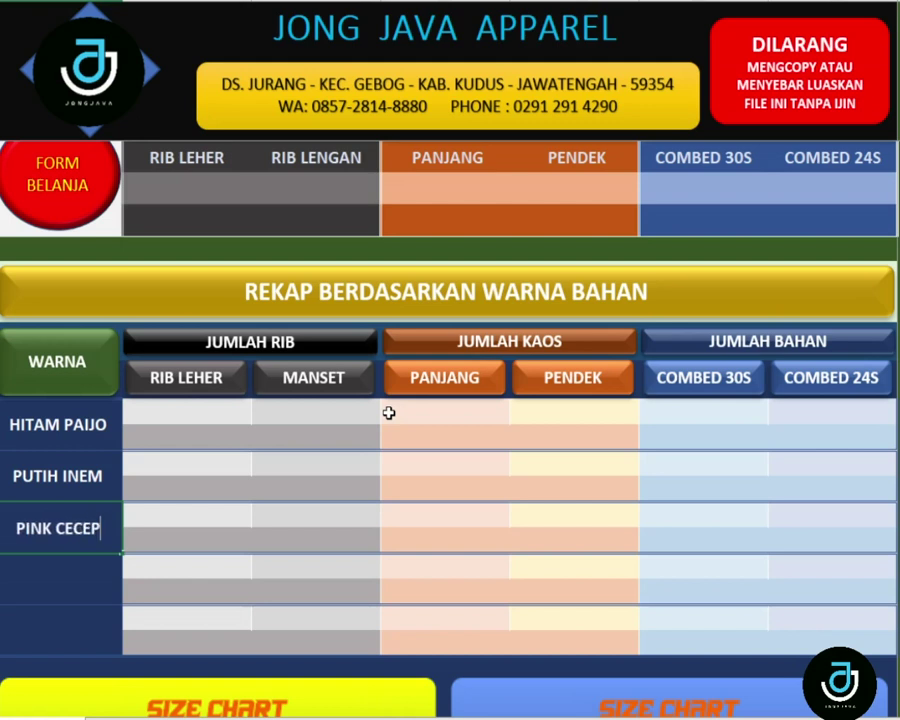
Step: Commit PINK CECEP, then set the first calculator row's colour to HITAM PAIJO
{"action": "left_click", "coordinate": [113, 589]}
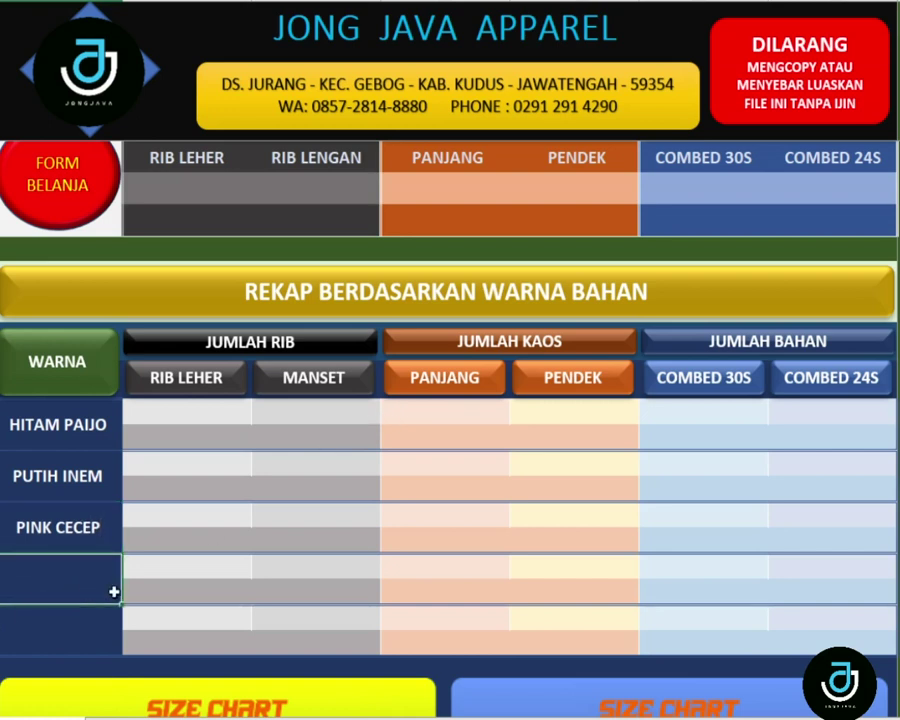
{"action": "scroll", "coordinate": [255, 638], "scroll_direction": "up", "scroll_amount": 5}
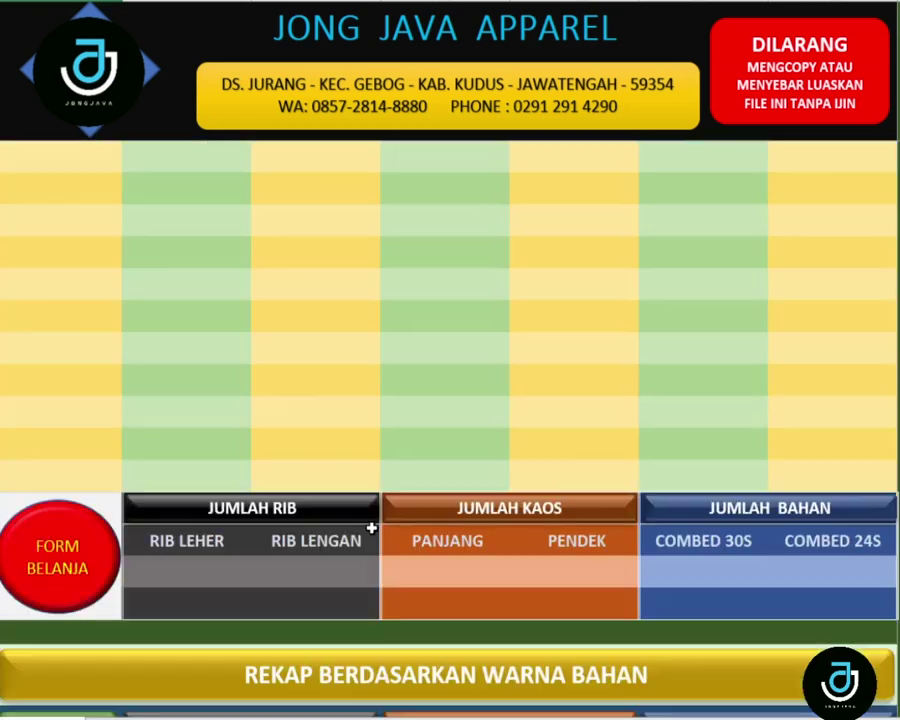
{"action": "scroll", "coordinate": [370, 527], "scroll_direction": "up", "scroll_amount": 5}
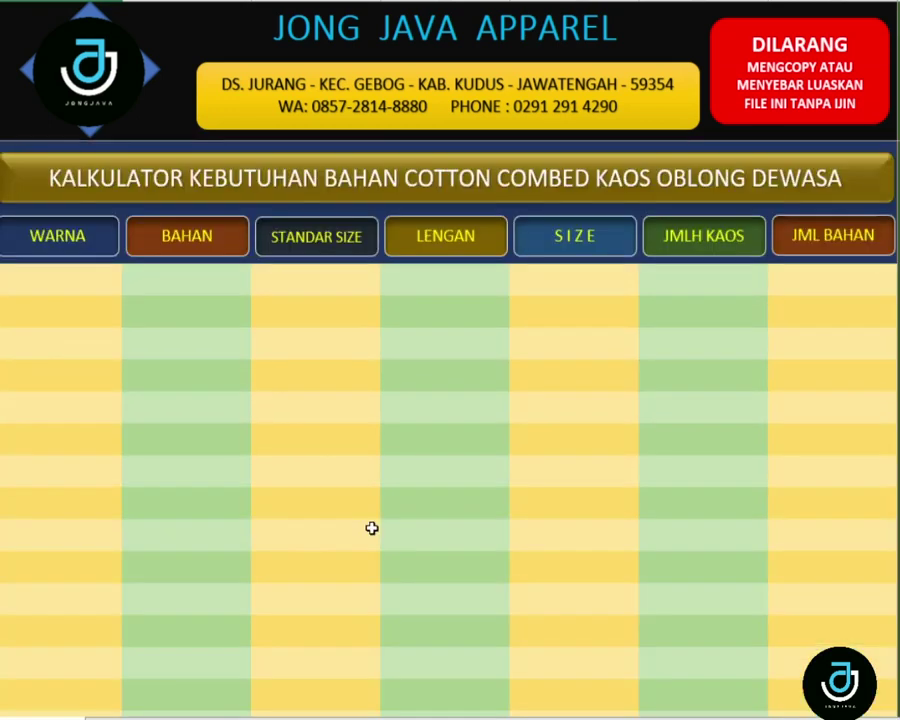
{"action": "left_click", "coordinate": [85, 272]}
{"action": "left_click", "coordinate": [128, 287]}
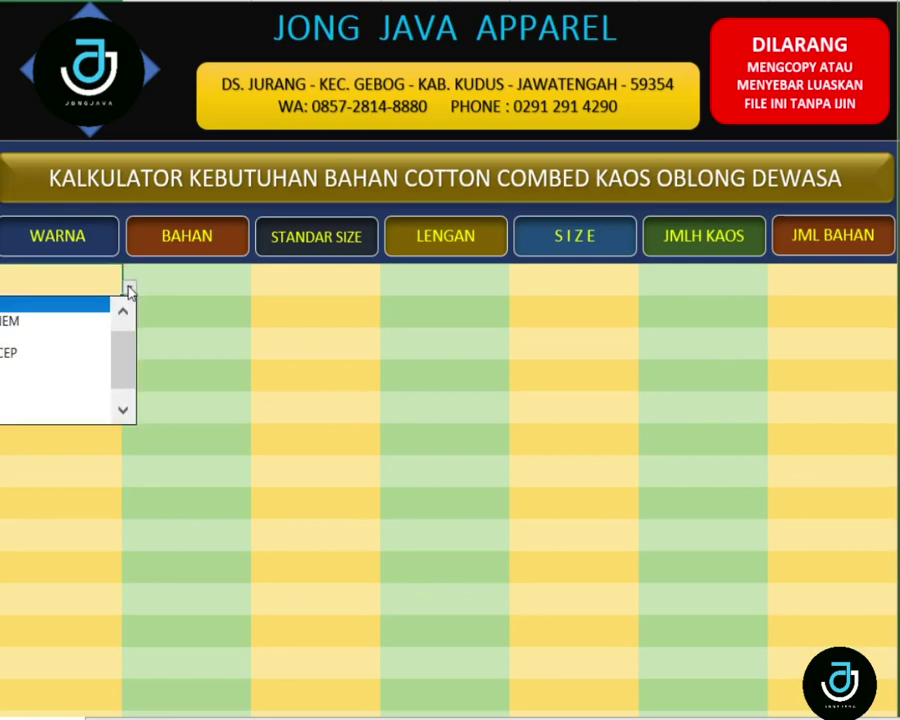
{"action": "scroll", "coordinate": [129, 358], "scroll_direction": "up", "scroll_amount": 1}
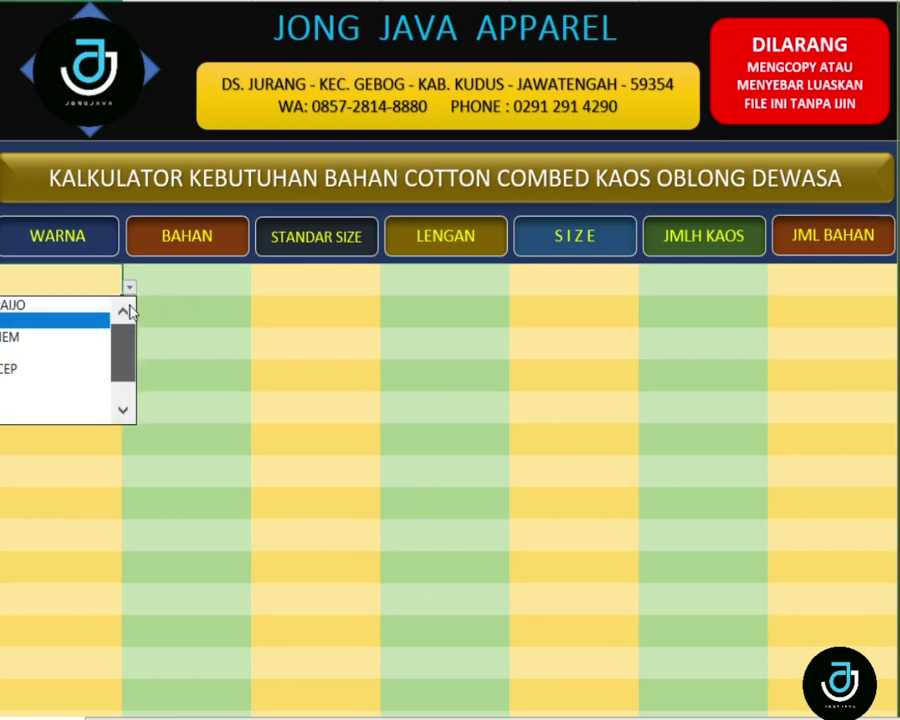
{"action": "left_click", "coordinate": [52, 308]}
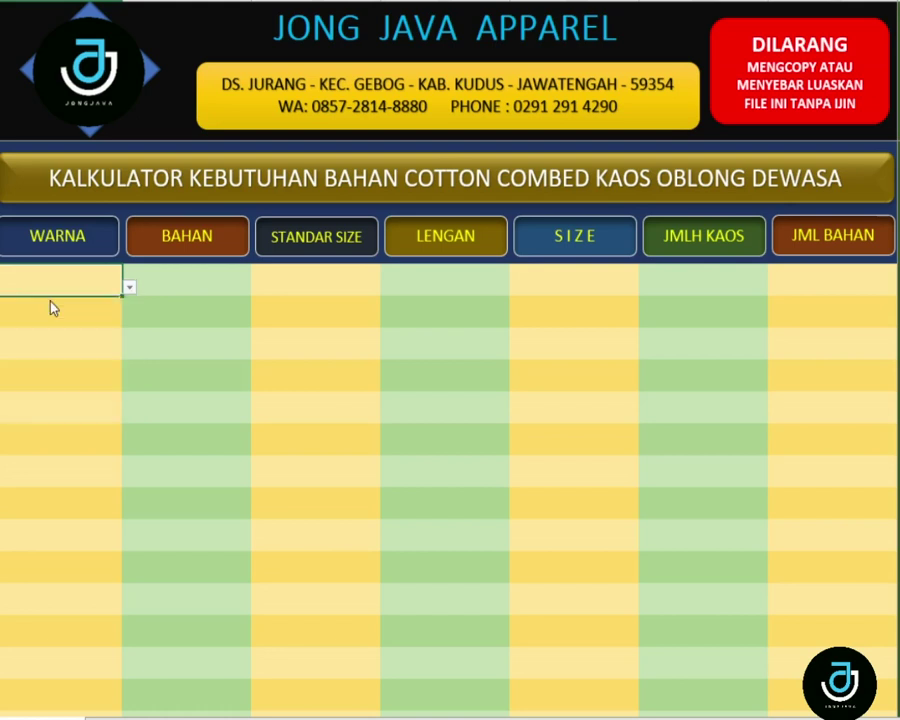
Step: Set the first row's fabric to COMBED 30S and size standard to LOCAL
{"action": "left_click", "coordinate": [191, 285]}
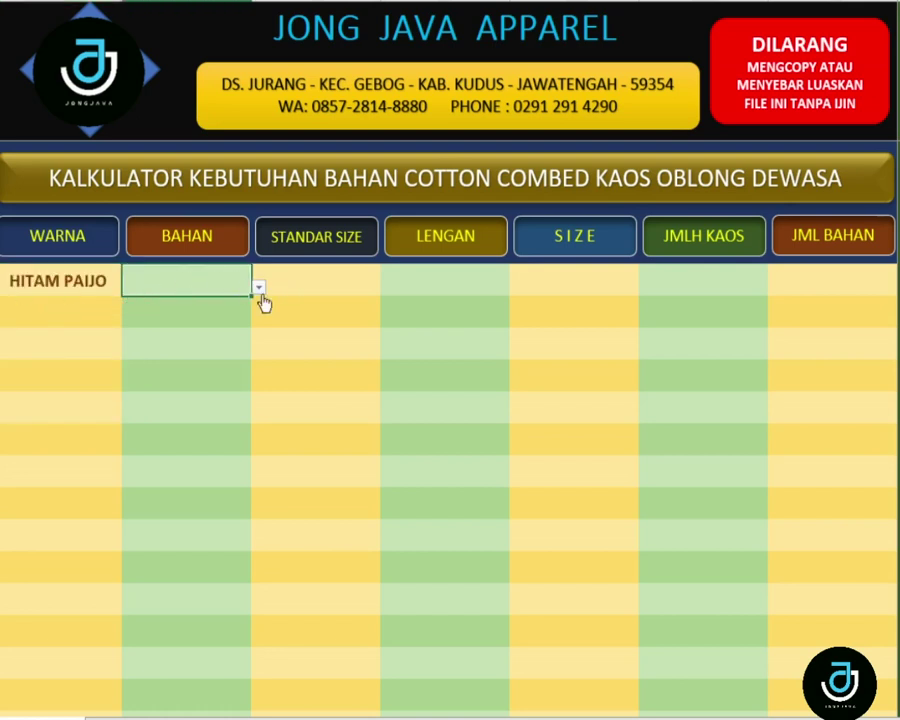
{"action": "left_click", "coordinate": [258, 287]}
{"action": "left_click", "coordinate": [183, 304]}
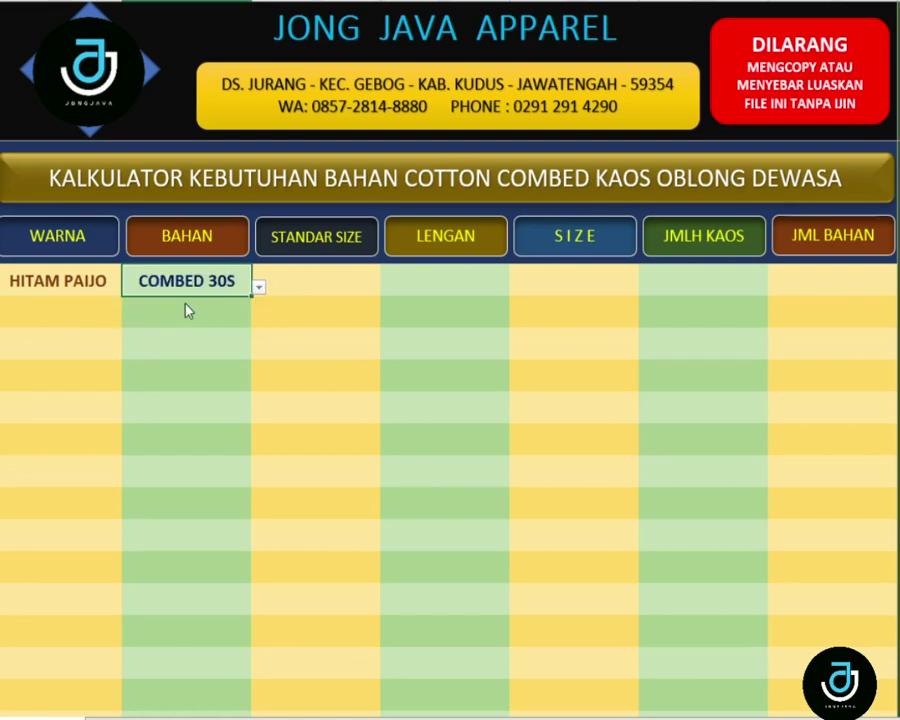
{"action": "left_click", "coordinate": [310, 280]}
{"action": "left_click", "coordinate": [387, 288]}
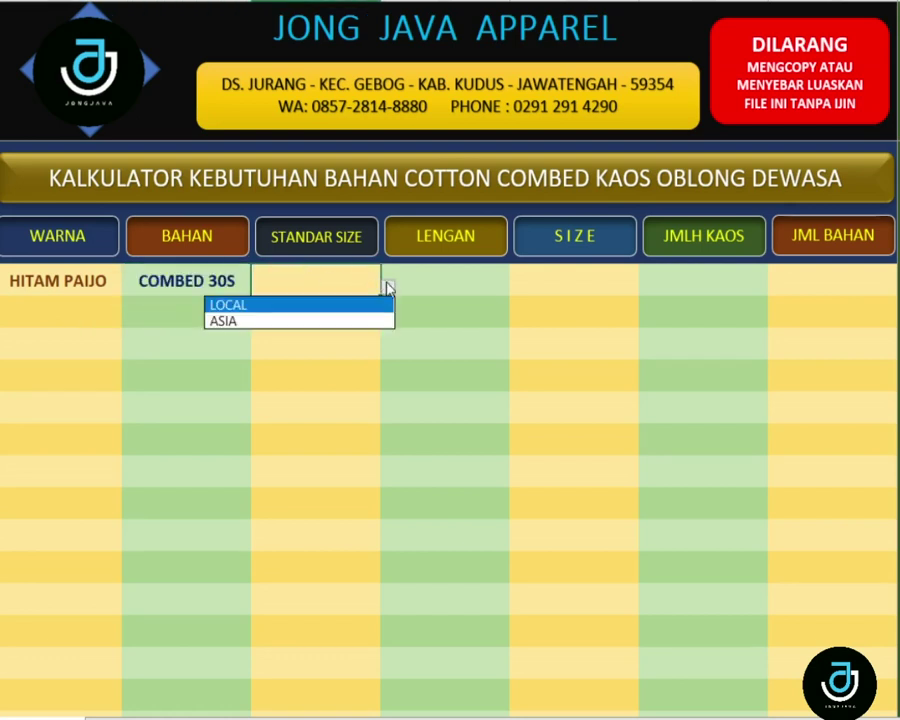
{"action": "left_click", "coordinate": [268, 311]}
{"action": "scroll", "coordinate": [319, 315], "scroll_direction": "down", "scroll_amount": 5}
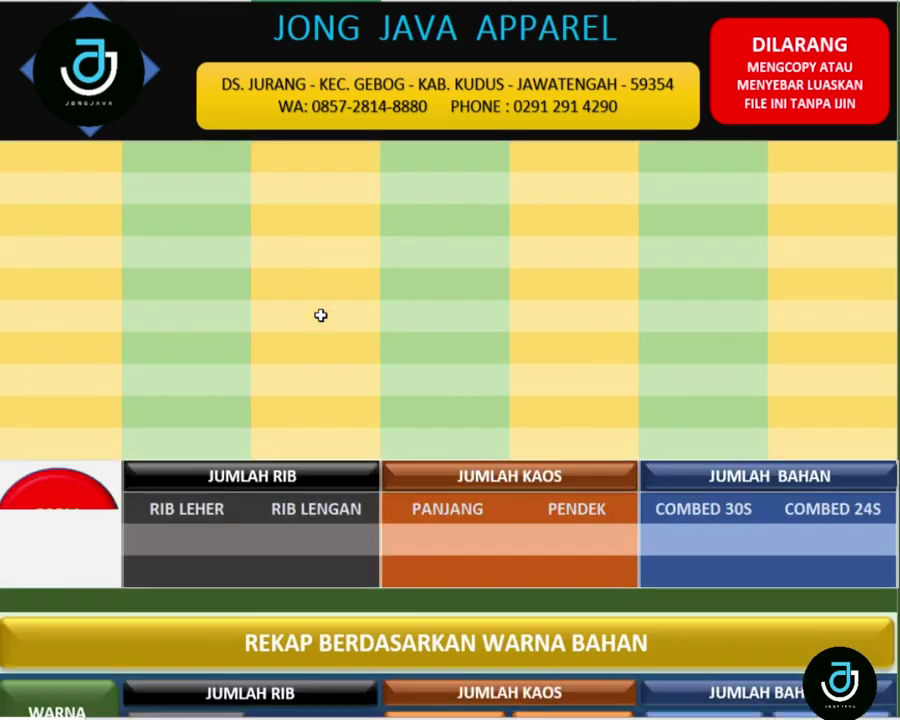
{"action": "scroll", "coordinate": [320, 315], "scroll_direction": "down", "scroll_amount": 5}
{"action": "scroll", "coordinate": [320, 315], "scroll_direction": "down", "scroll_amount": 5}
{"action": "scroll", "coordinate": [322, 318], "scroll_direction": "down", "scroll_amount": 1}
{"action": "scroll", "coordinate": [322, 318], "scroll_direction": "up", "scroll_amount": 4}
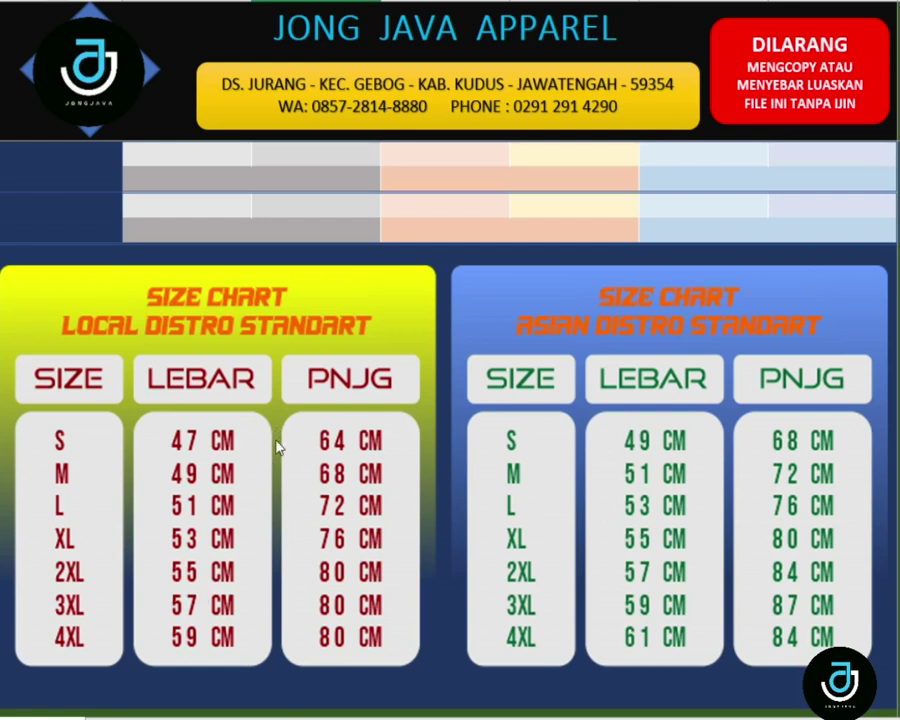
{"action": "scroll", "coordinate": [450, 430], "scroll_direction": "up", "scroll_amount": 15}
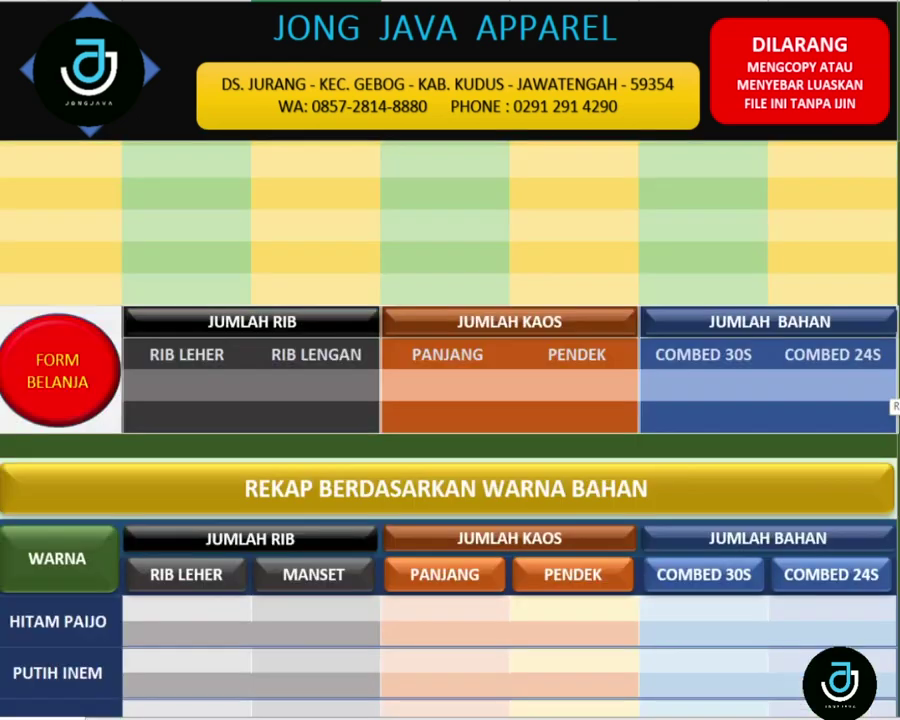
Step: Set the first row's sleeves to PENDEK and size to M
{"action": "left_click", "coordinate": [447, 280]}
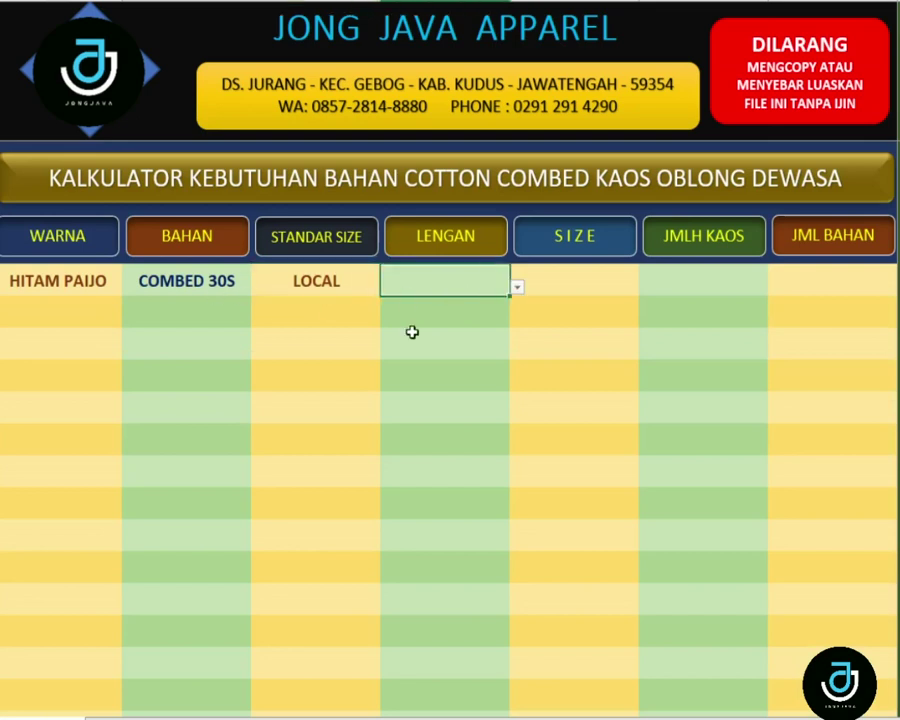
{"action": "left_click", "coordinate": [516, 288]}
{"action": "left_click", "coordinate": [433, 306]}
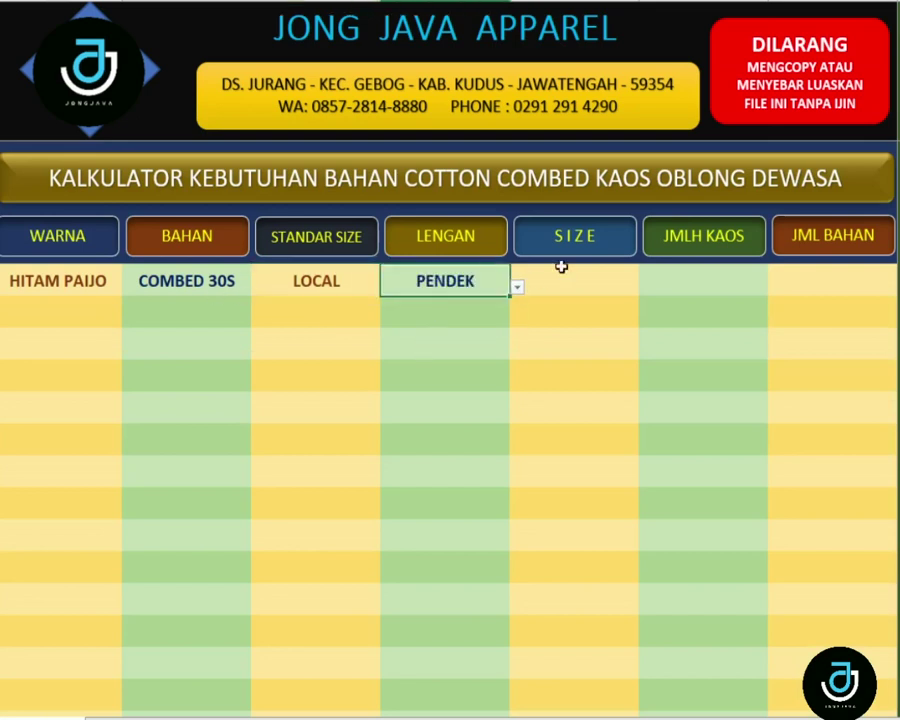
{"action": "left_click", "coordinate": [599, 280]}
{"action": "left_click", "coordinate": [646, 287]}
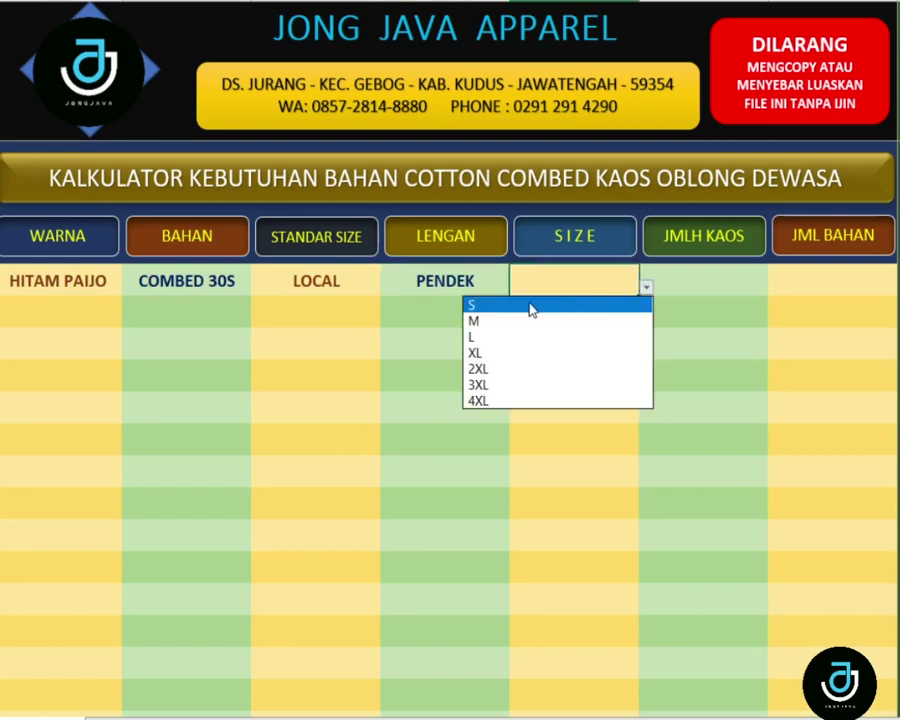
{"action": "key", "text": "Down"}
{"action": "key", "text": "Return"}
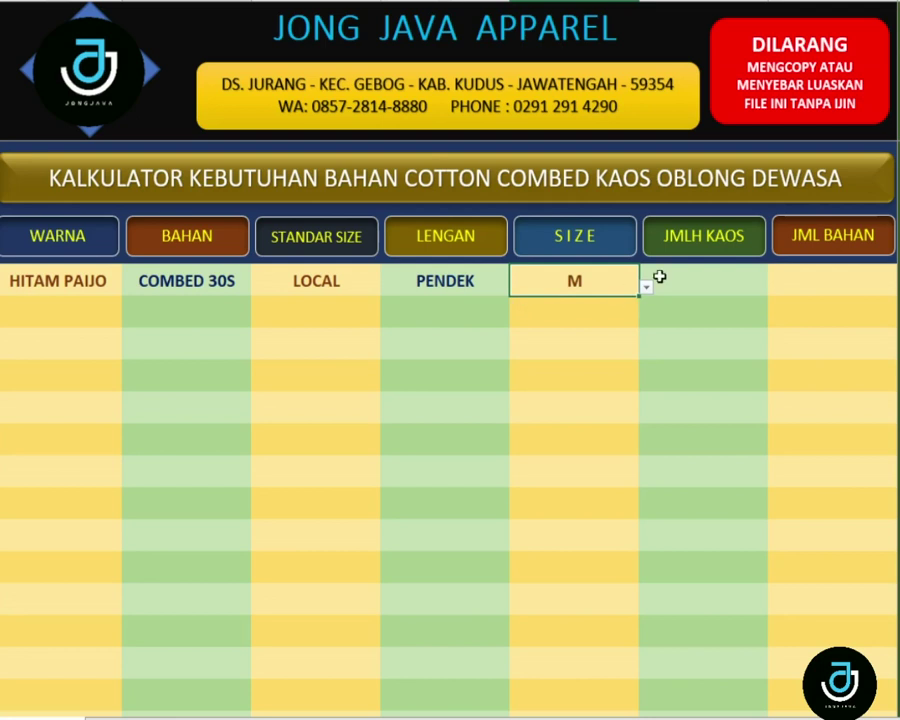
Step: Enter 12 shirts in the first row's JMLH KAOS cell
{"action": "left_click", "coordinate": [660, 277]}
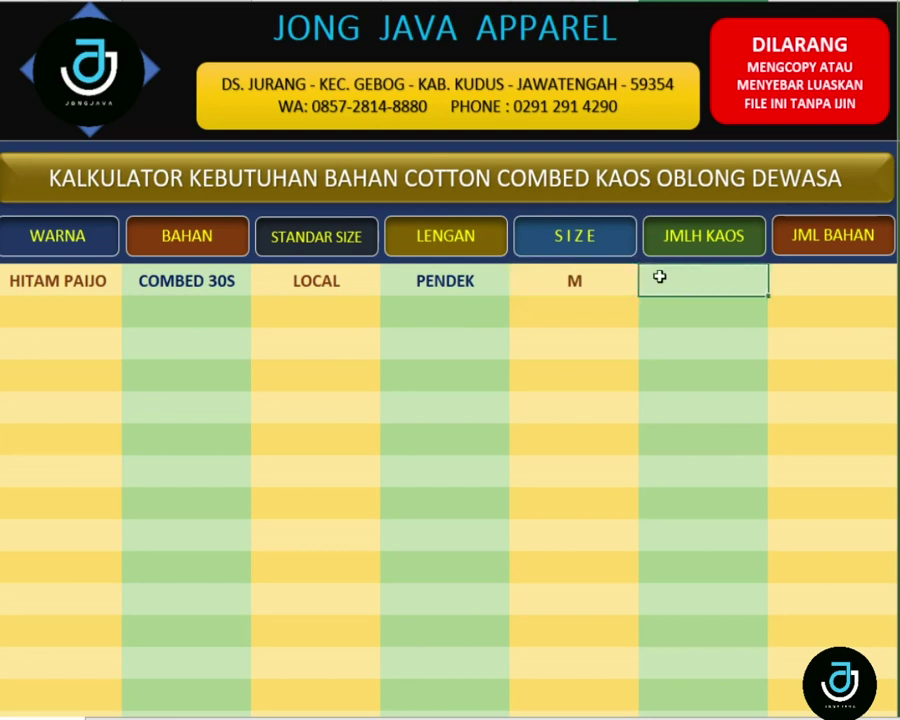
{"action": "key", "text": "ctrl+Down"}
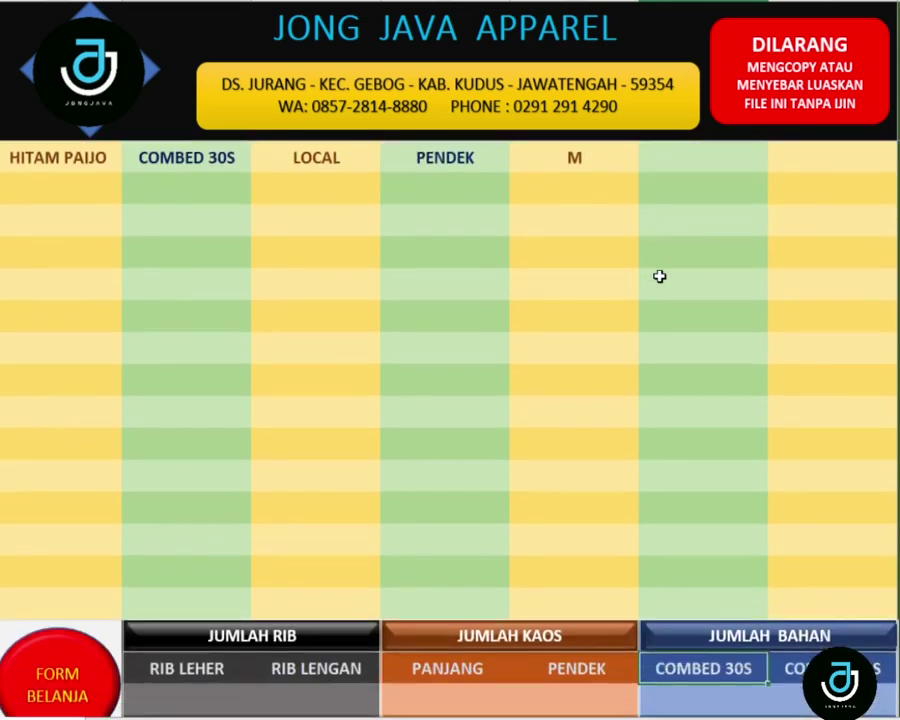
{"action": "key", "text": "ctrl+Up"}
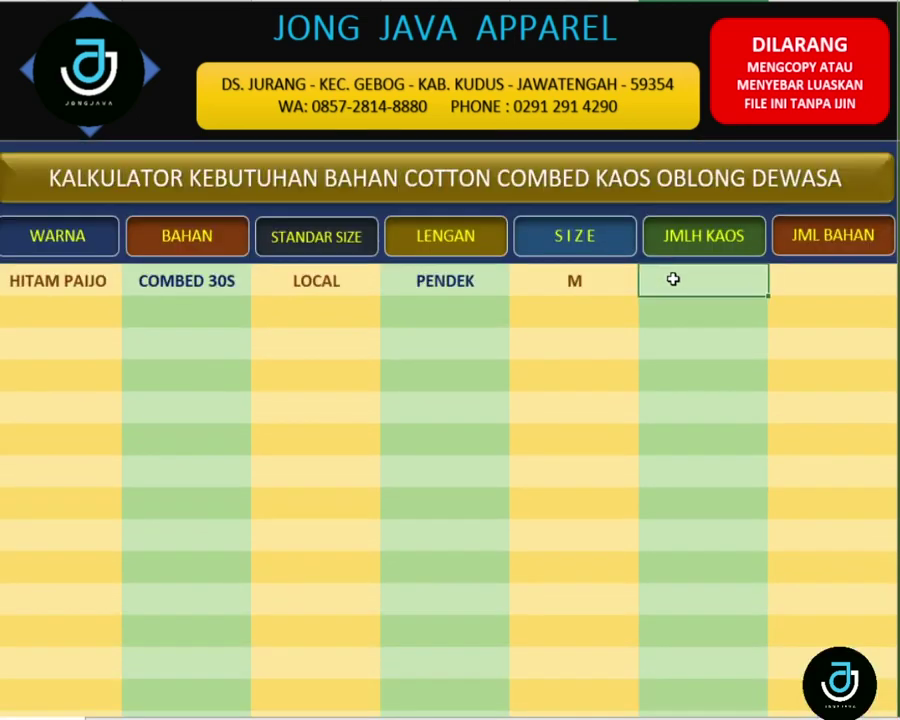
{"action": "type", "text": "12"}
{"action": "key", "text": "Return"}
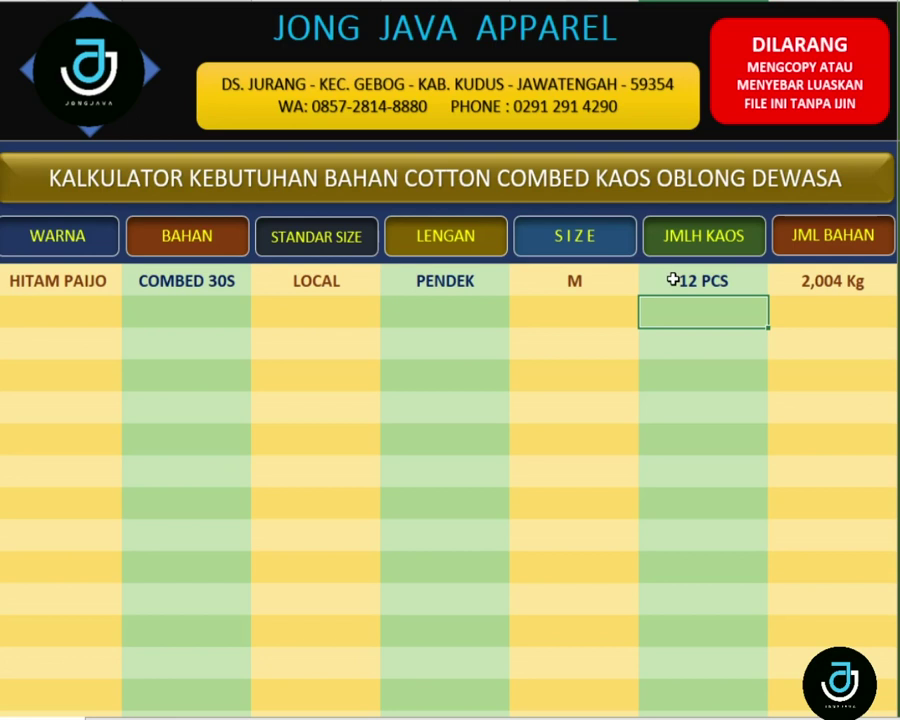
Step: Set the second row to HITAM PAIJO, COMBED 30S and LOCAL
{"action": "left_click", "coordinate": [82, 314]}
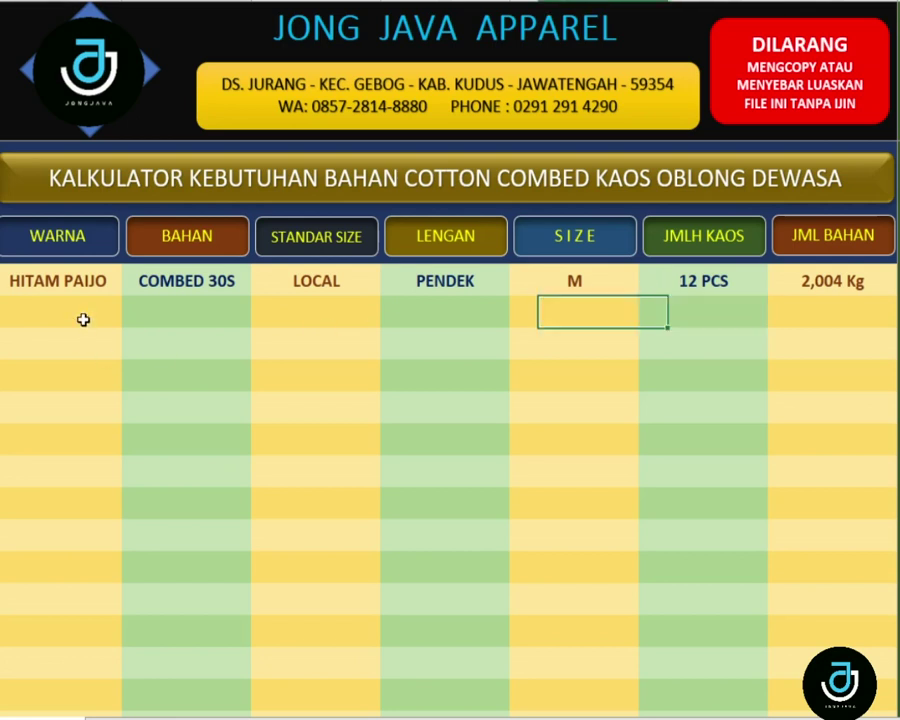
{"action": "left_click", "coordinate": [128, 320]}
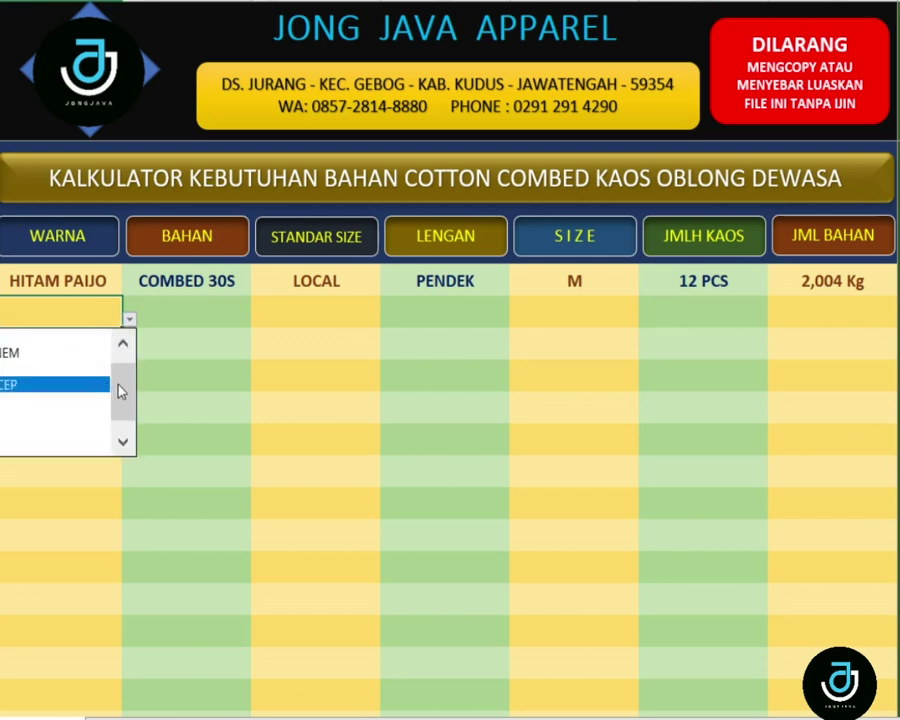
{"action": "left_click", "coordinate": [64, 340]}
{"action": "left_click", "coordinate": [192, 312]}
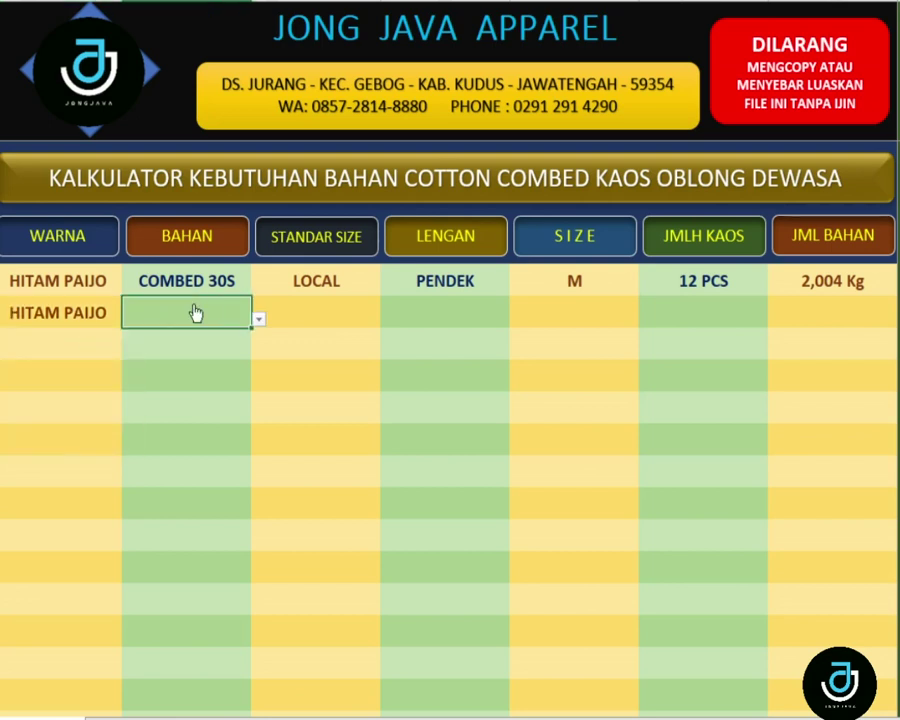
{"action": "left_click", "coordinate": [259, 320]}
{"action": "left_click", "coordinate": [195, 338]}
{"action": "left_click", "coordinate": [368, 326]}
{"action": "left_click", "coordinate": [387, 319]}
{"action": "left_click", "coordinate": [325, 336]}
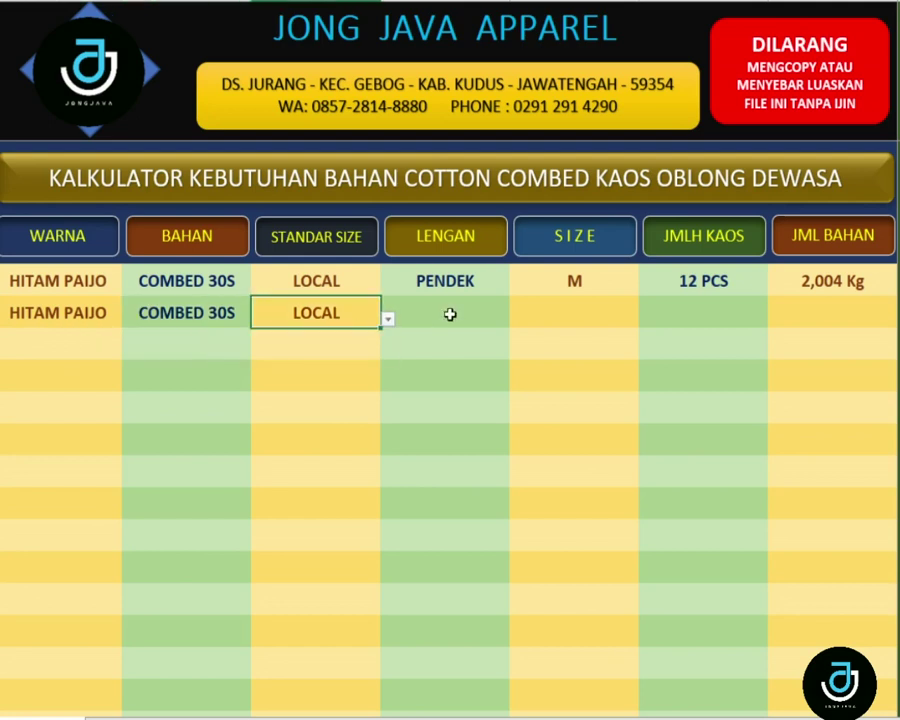
Step: Give the second row PANJANG sleeves, size M and a quantity of 6 shirts
{"action": "left_click", "coordinate": [450, 318]}
{"action": "left_click", "coordinate": [516, 320]}
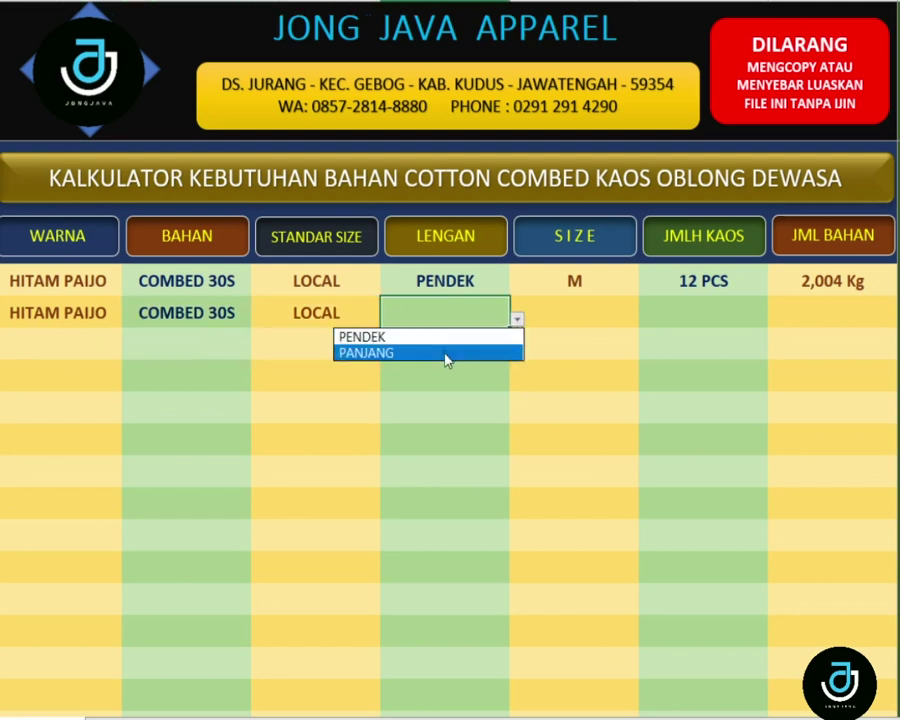
{"action": "left_click", "coordinate": [446, 354]}
{"action": "left_click", "coordinate": [548, 324]}
{"action": "left_click", "coordinate": [646, 320]}
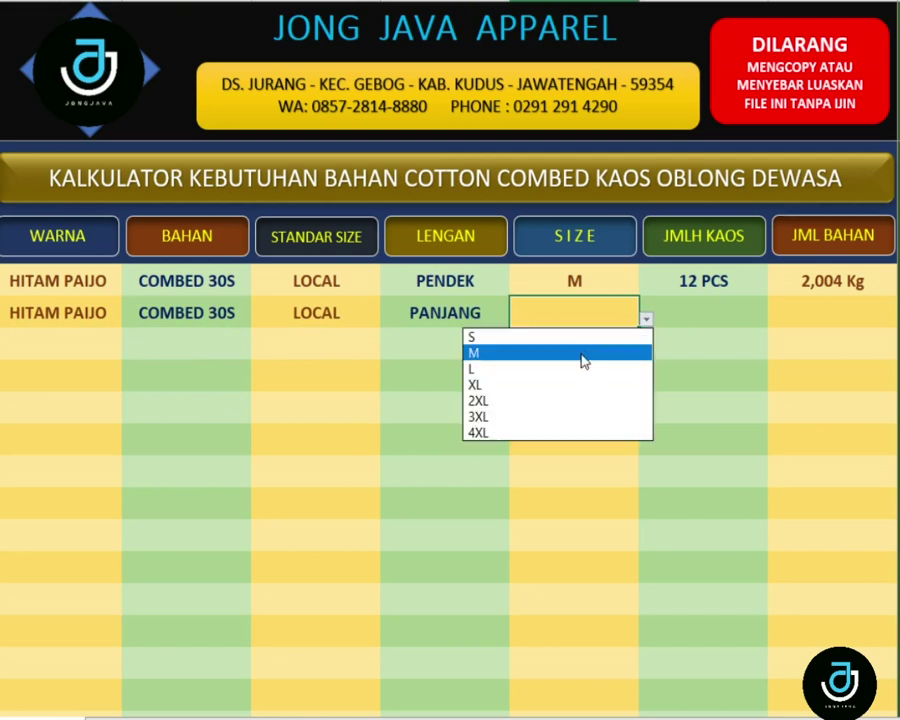
{"action": "left_click", "coordinate": [584, 354]}
{"action": "left_click", "coordinate": [698, 309]}
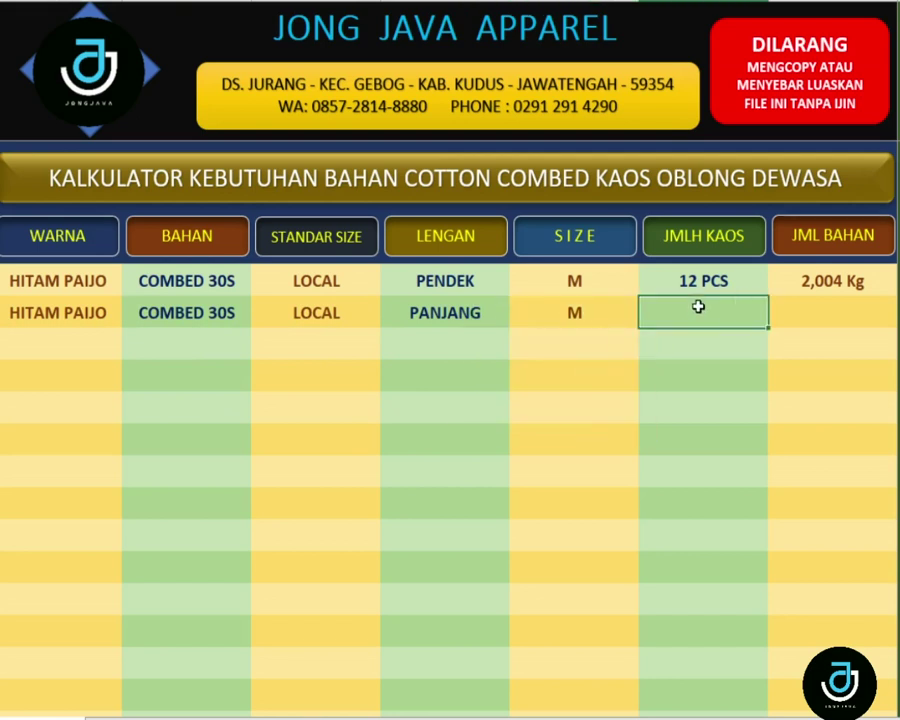
{"action": "double_click", "coordinate": [700, 308]}
{"action": "key", "text": "Return"}
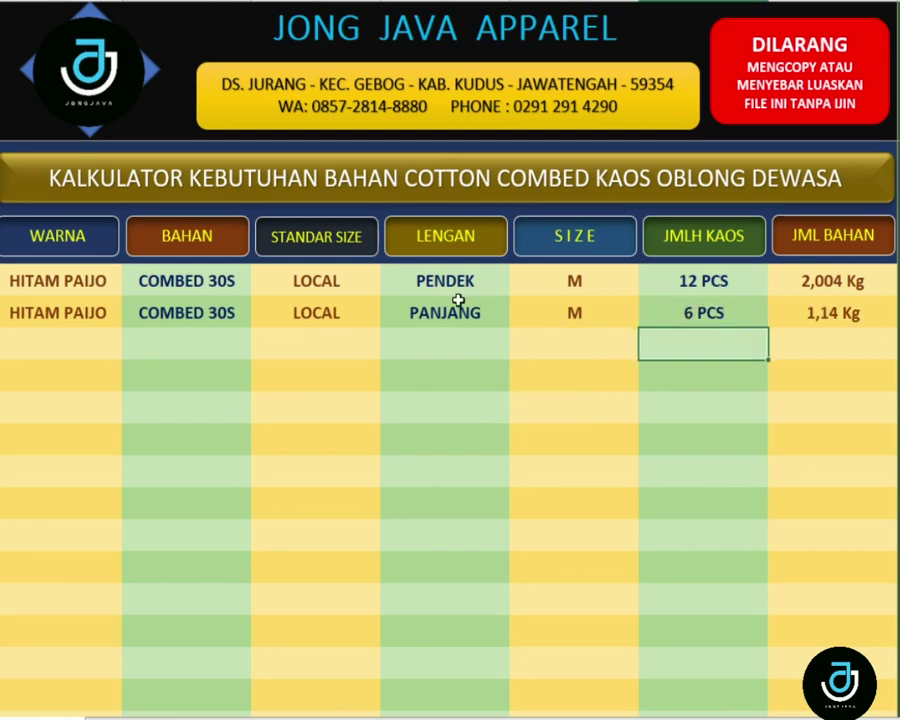
{"action": "left_click", "coordinate": [90, 345]}
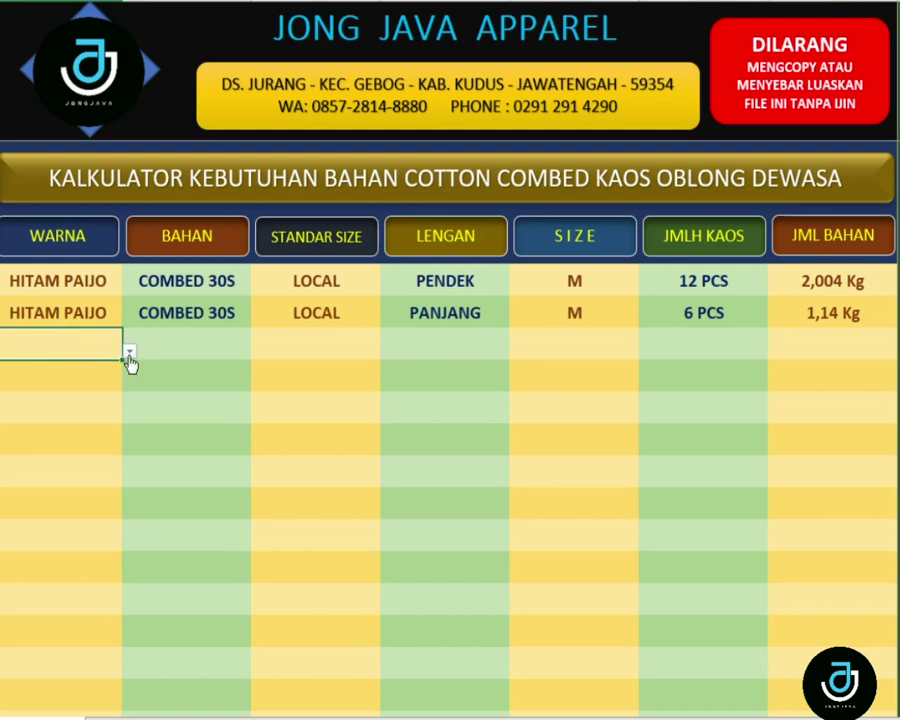
Step: Set the third row to HITAM PAIJO, COMBED 30S and LOCAL
{"action": "left_click", "coordinate": [129, 352]}
{"action": "scroll", "coordinate": [112, 408], "scroll_direction": "up", "scroll_amount": 1}
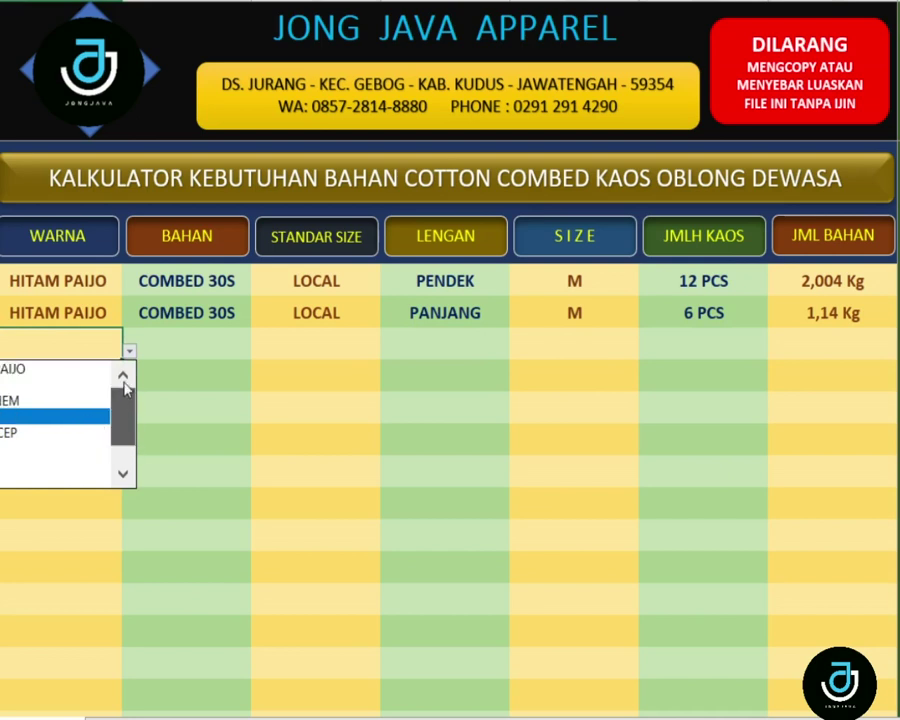
{"action": "left_click", "coordinate": [14, 370]}
{"action": "left_click", "coordinate": [205, 346]}
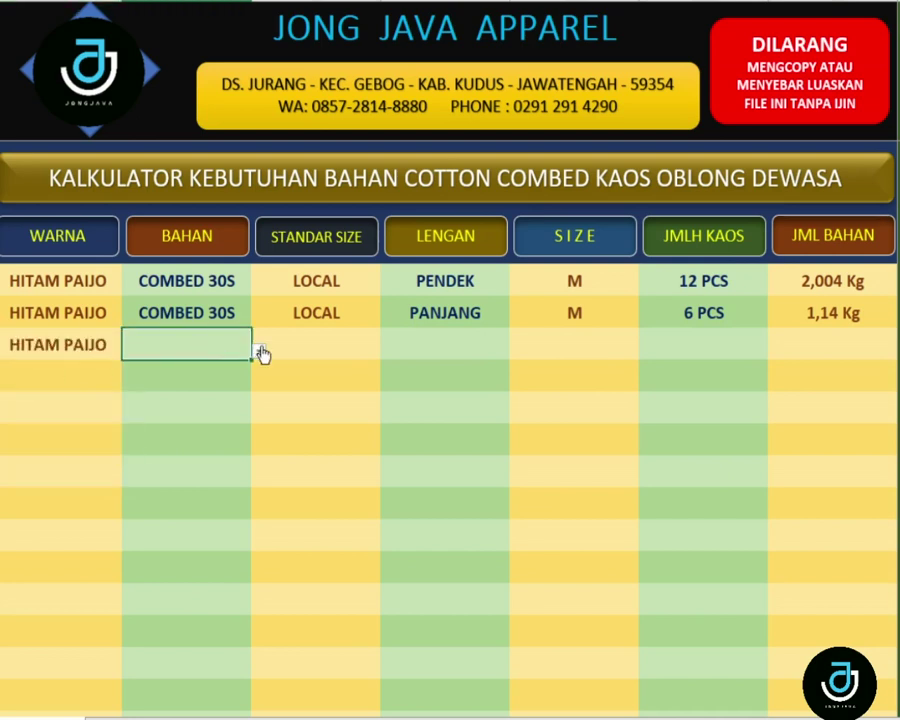
{"action": "left_click", "coordinate": [259, 352]}
{"action": "left_click", "coordinate": [224, 366]}
{"action": "left_click", "coordinate": [354, 358]}
{"action": "left_click", "coordinate": [386, 352]}
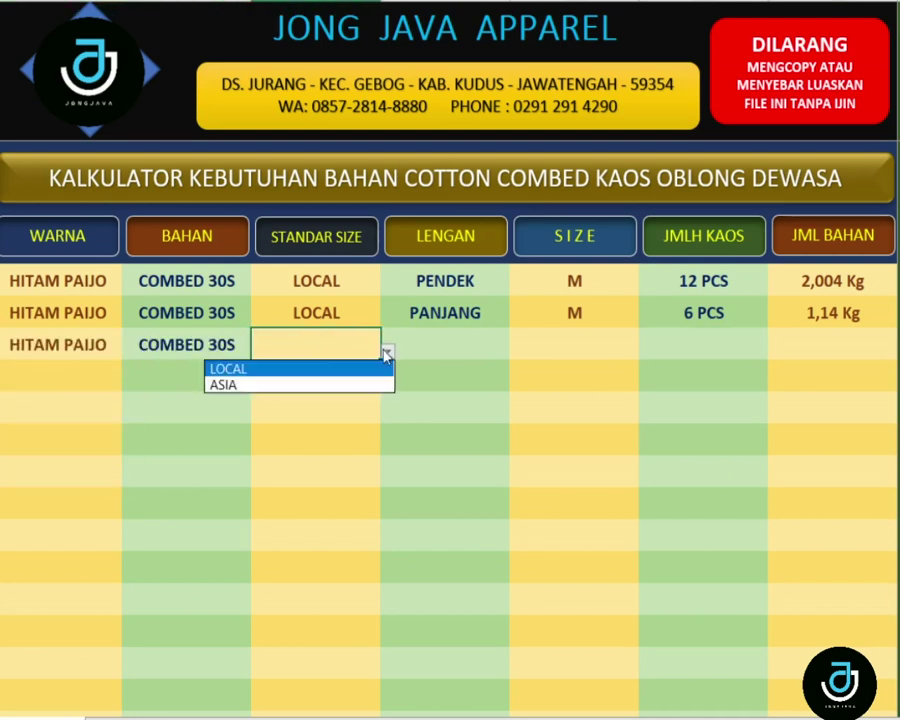
{"action": "left_click", "coordinate": [331, 368]}
Step: Give the third row PENDEK sleeves, size L and 27 shirts
{"action": "left_click", "coordinate": [430, 349]}
{"action": "left_click", "coordinate": [517, 352]}
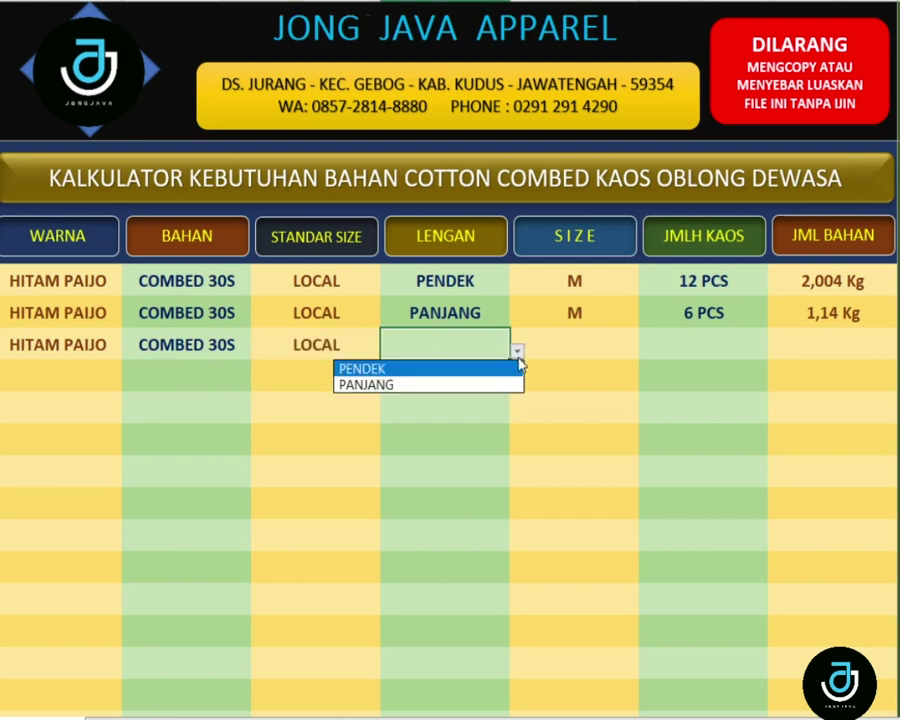
{"action": "left_click", "coordinate": [508, 369]}
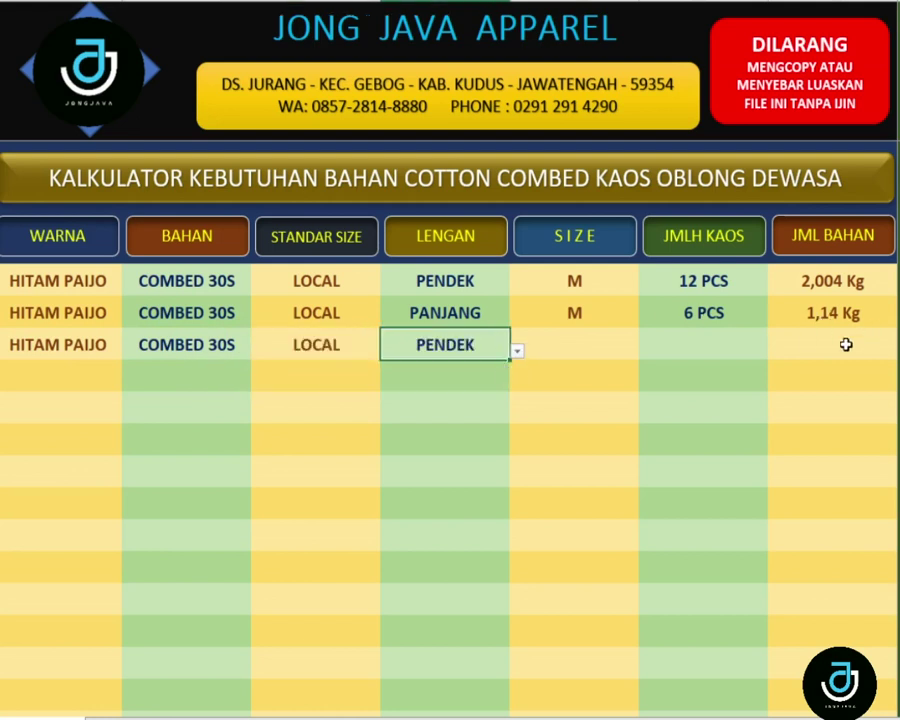
{"action": "left_click", "coordinate": [590, 340]}
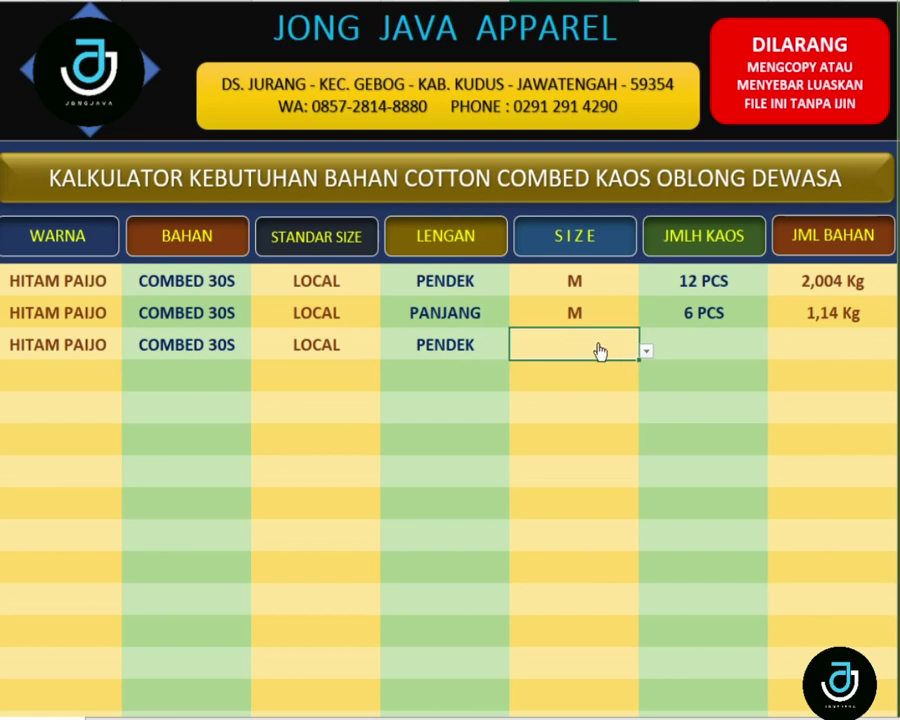
{"action": "left_click", "coordinate": [646, 352]}
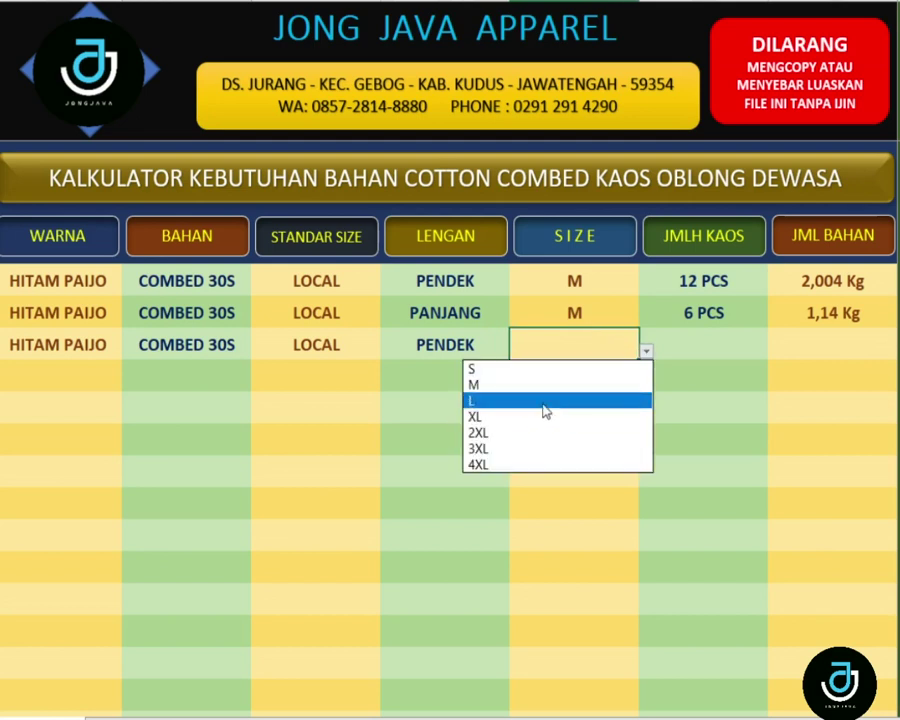
{"action": "left_click", "coordinate": [542, 401]}
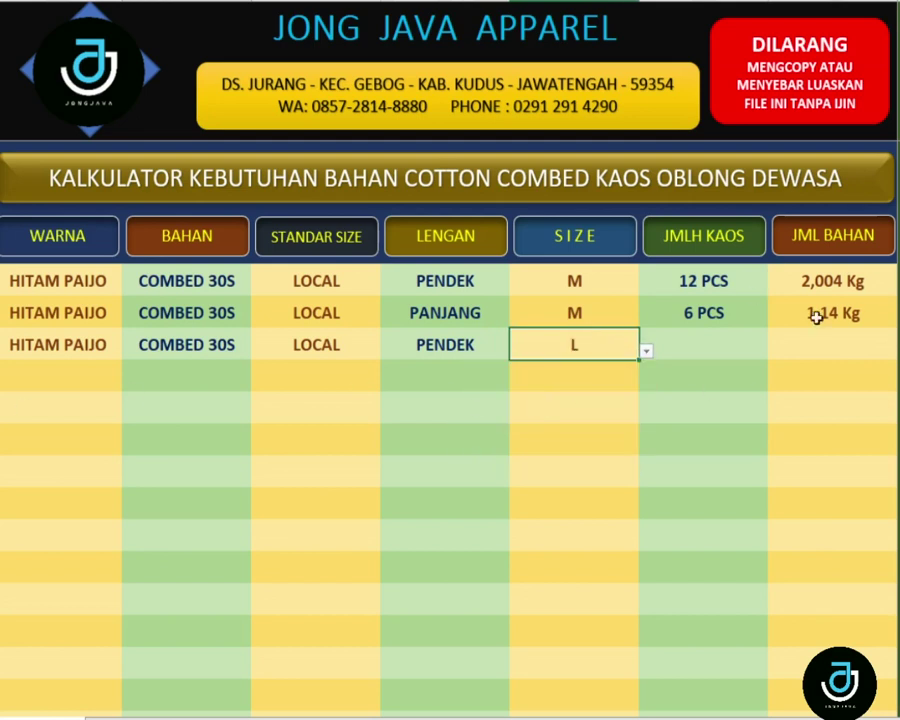
{"action": "left_click", "coordinate": [733, 339]}
{"action": "type", "text": "27"}
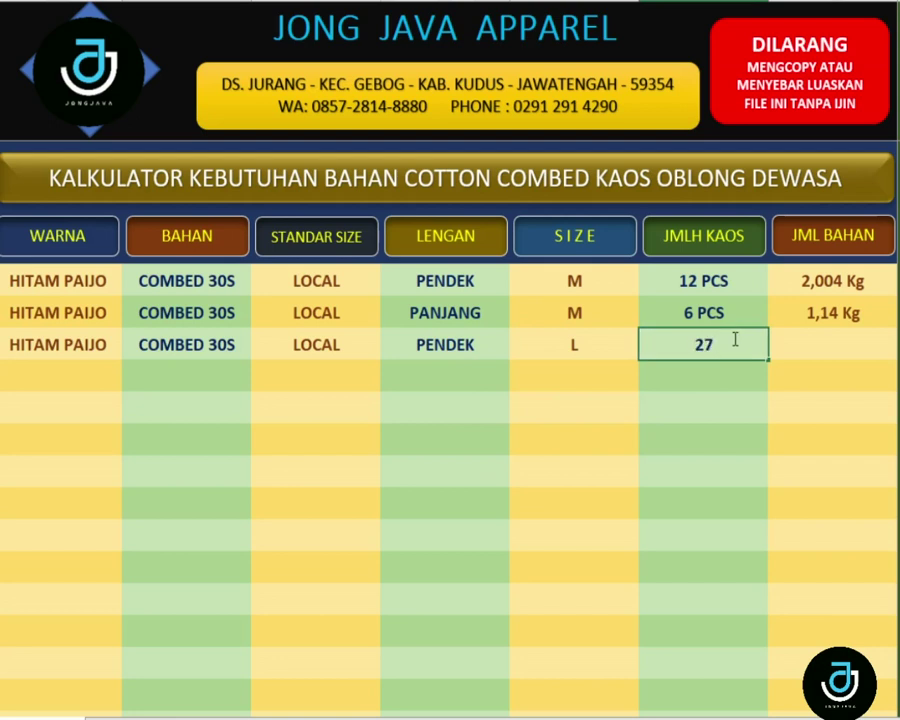
{"action": "key", "text": "Return"}
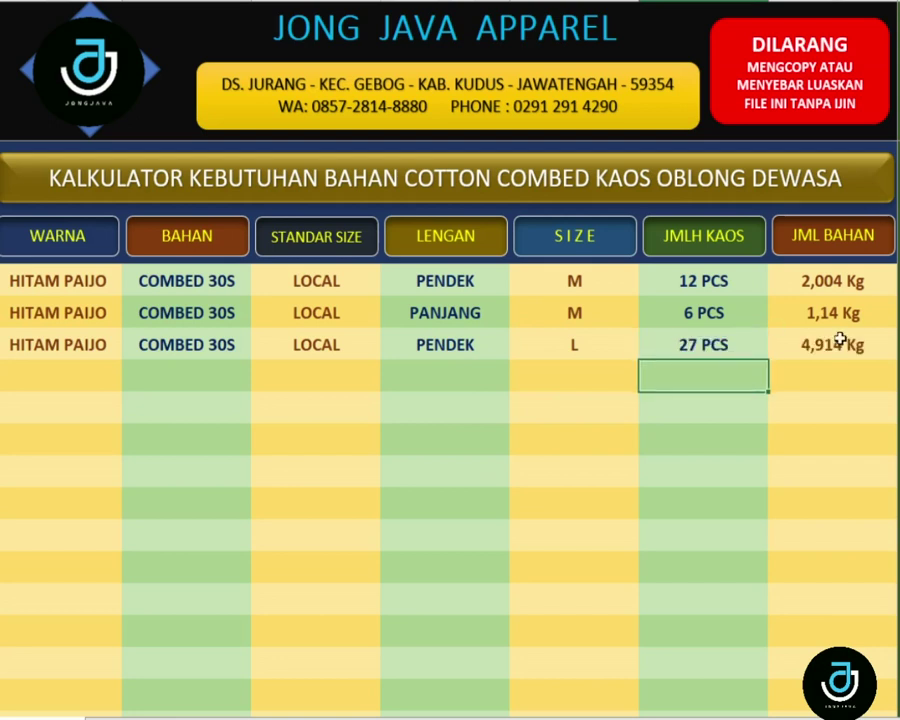
{"action": "left_click", "coordinate": [100, 376]}
Step: Set the fourth row to HITAM PAIJO, COMBED 30S and LOCAL
{"action": "left_click", "coordinate": [128, 382]}
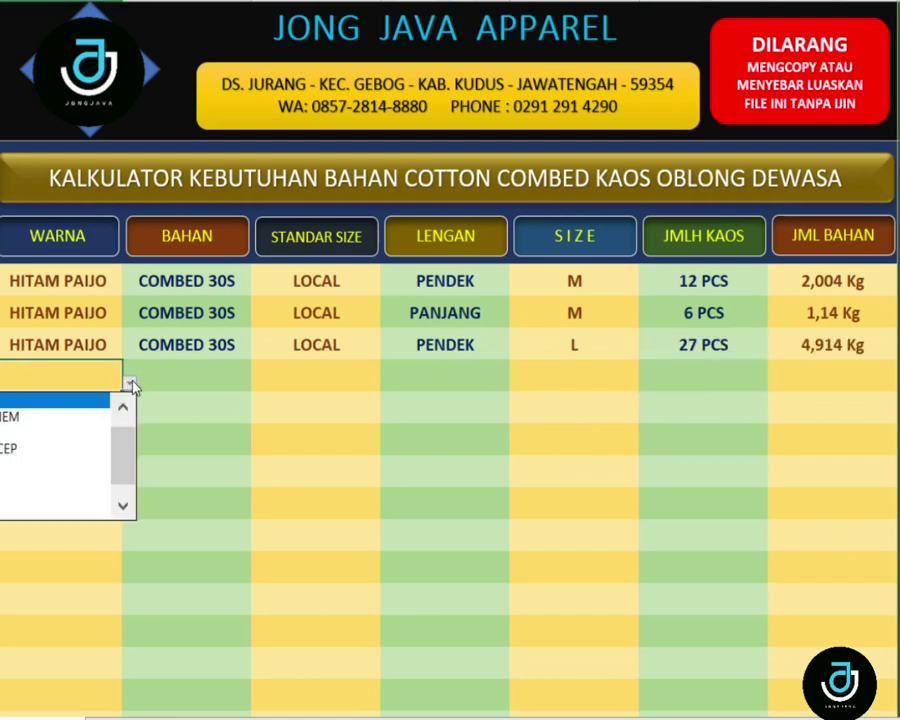
{"action": "left_click", "coordinate": [73, 417]}
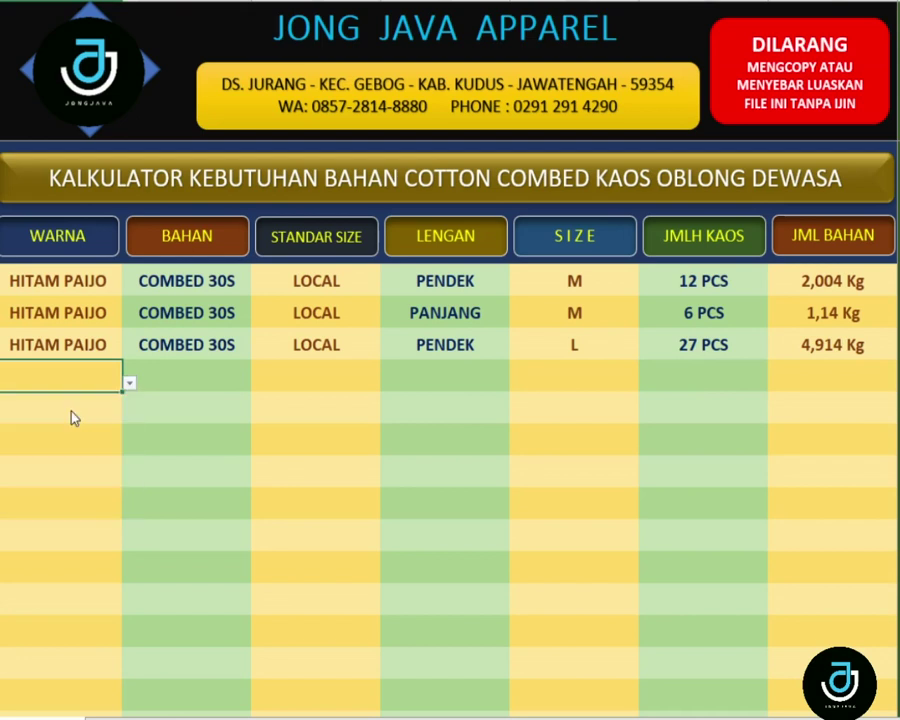
{"action": "left_click", "coordinate": [128, 382]}
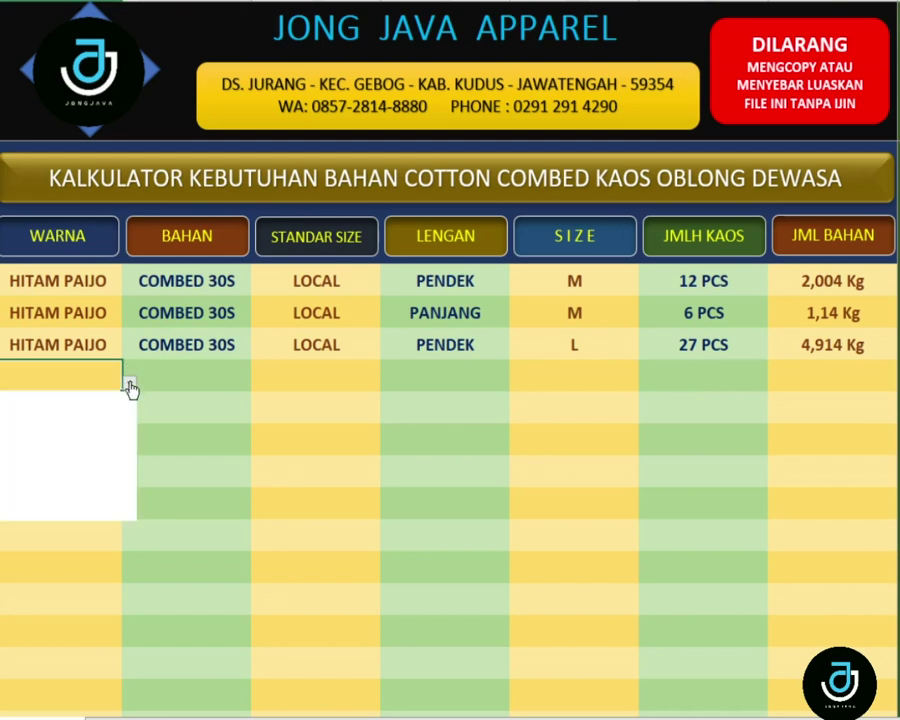
{"action": "scroll", "coordinate": [120, 440], "scroll_direction": "up", "scroll_amount": 1}
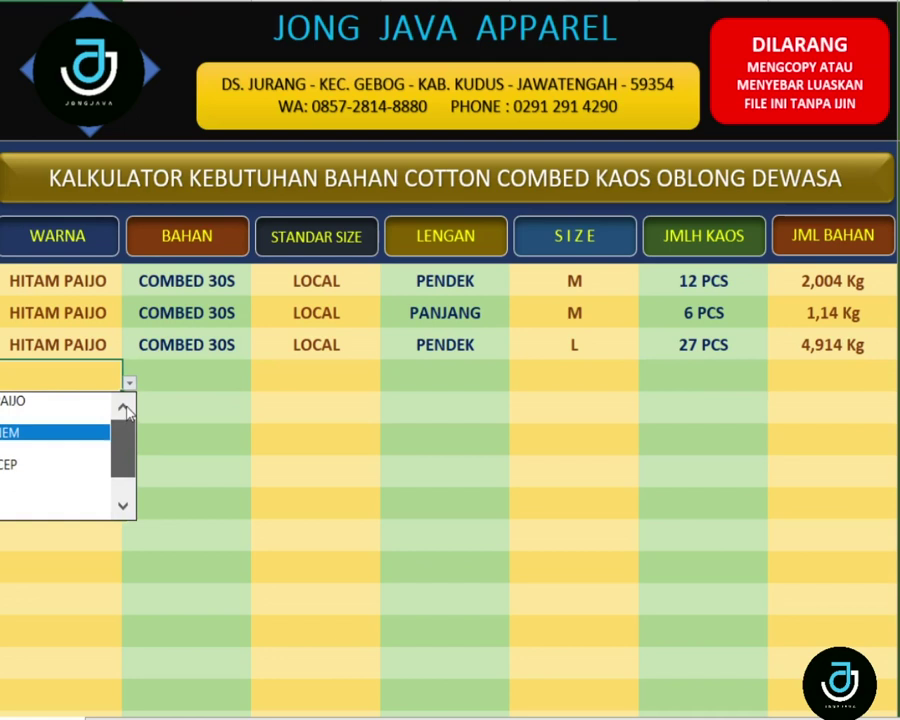
{"action": "left_click", "coordinate": [56, 400]}
{"action": "left_click", "coordinate": [236, 380]}
{"action": "left_click", "coordinate": [258, 383]}
{"action": "left_click", "coordinate": [190, 399]}
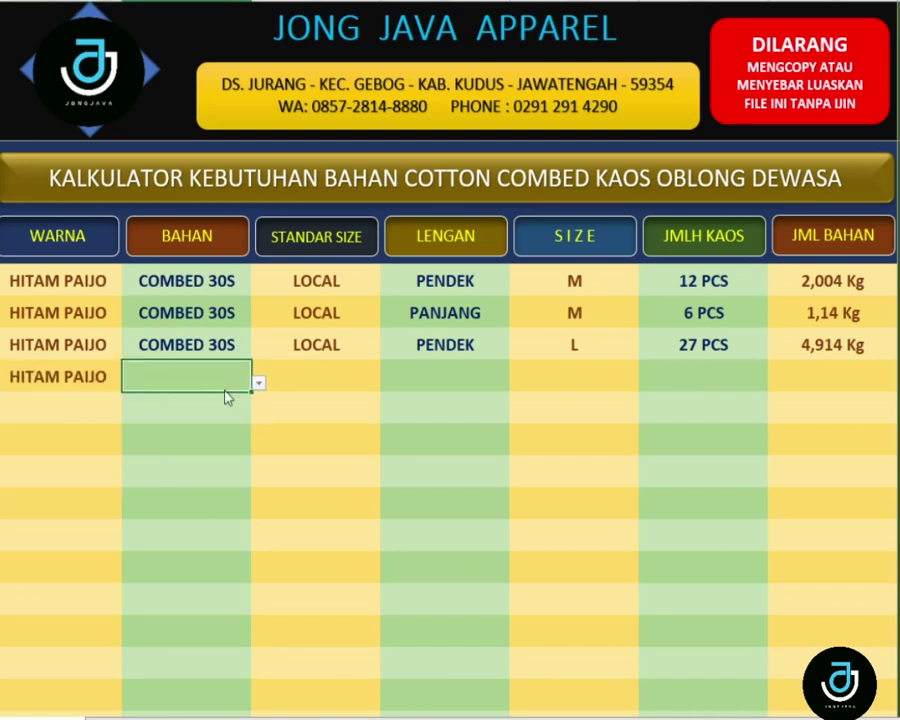
{"action": "left_click", "coordinate": [321, 383]}
{"action": "left_click", "coordinate": [388, 382]}
{"action": "left_click", "coordinate": [360, 398]}
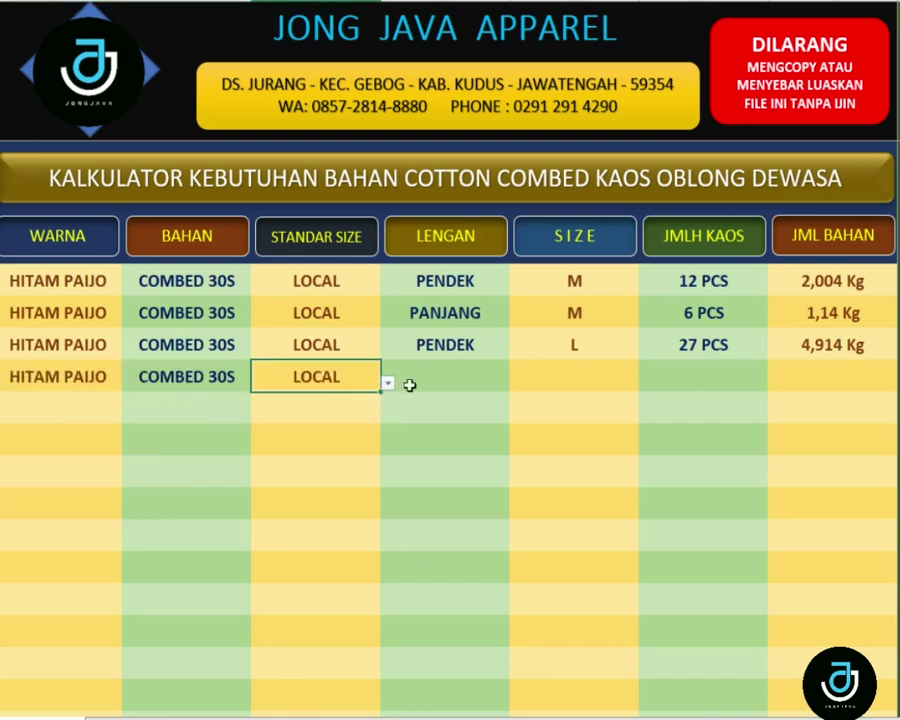
Step: Give the fourth row PENDEK sleeves, size XL and 20 shirts
{"action": "left_click", "coordinate": [418, 392]}
{"action": "left_click", "coordinate": [516, 382]}
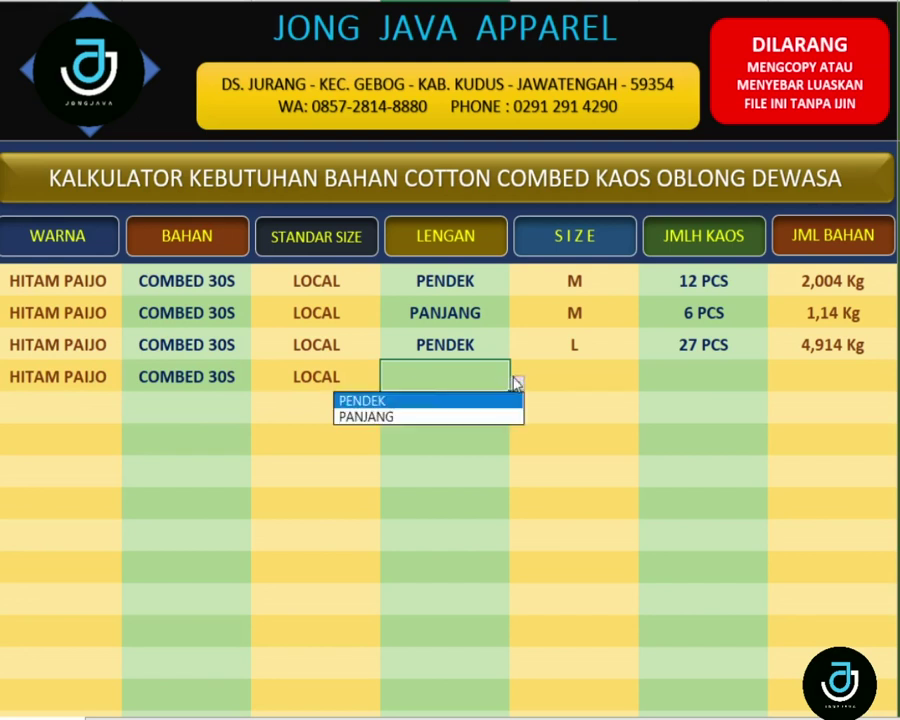
{"action": "left_click", "coordinate": [495, 399]}
{"action": "left_click", "coordinate": [610, 382]}
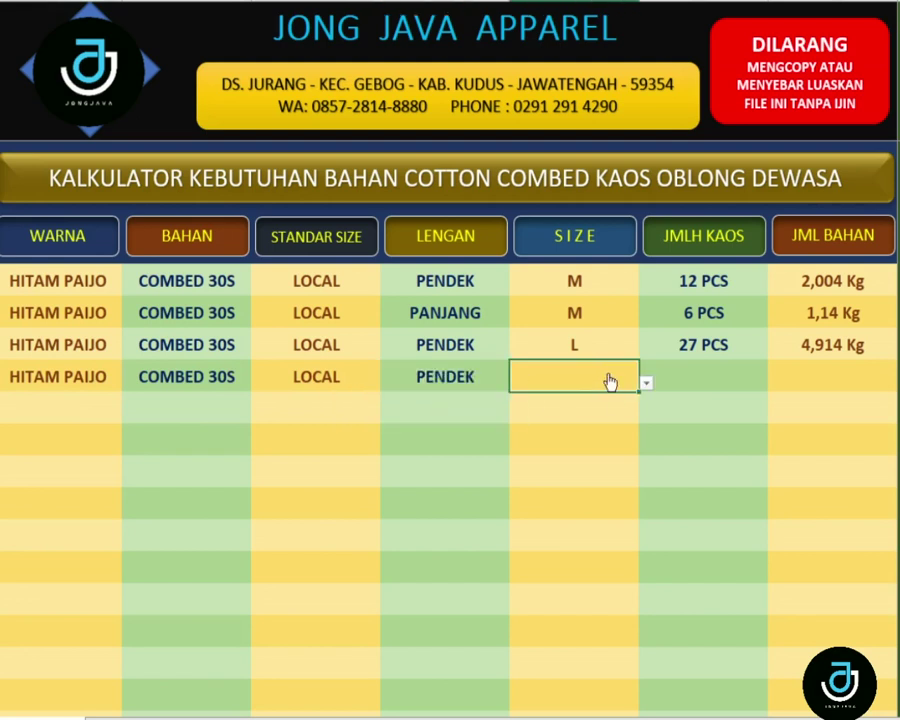
{"action": "left_click", "coordinate": [645, 384]}
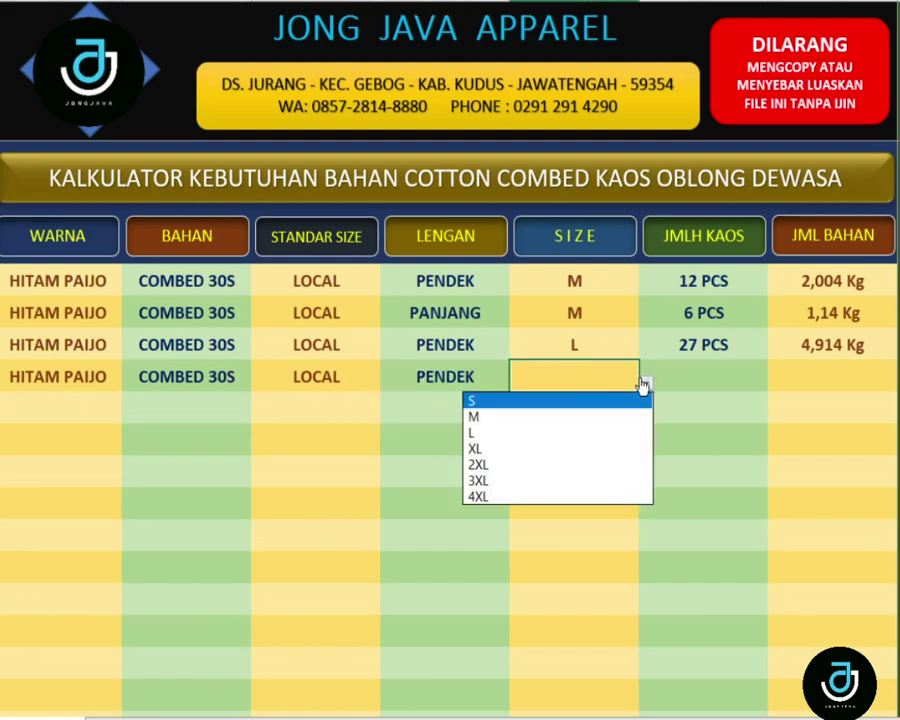
{"action": "left_click", "coordinate": [560, 449]}
{"action": "left_click", "coordinate": [706, 373]}
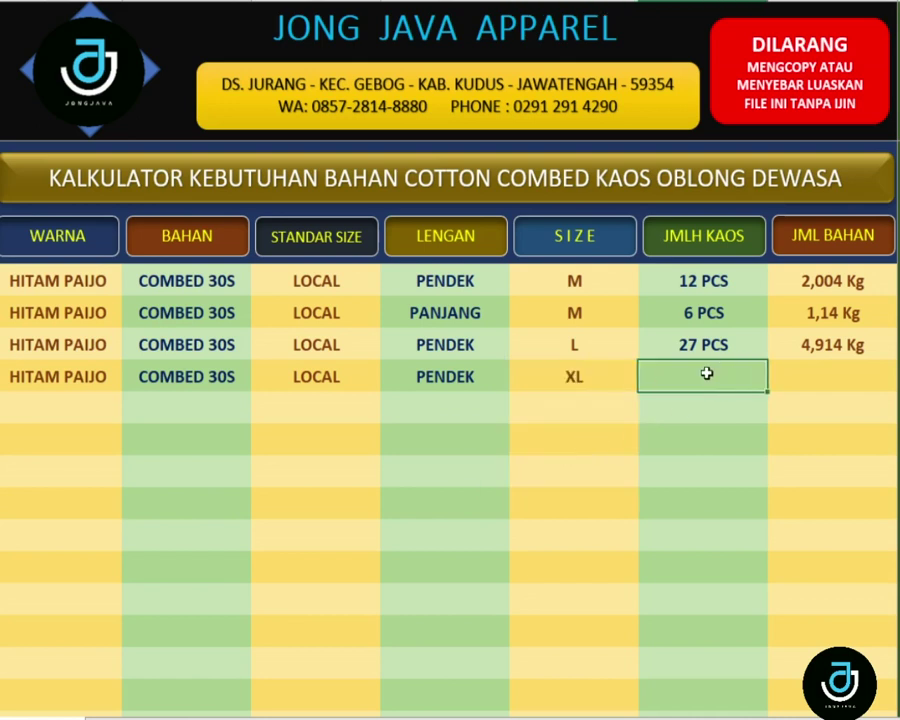
{"action": "type", "text": "20"}
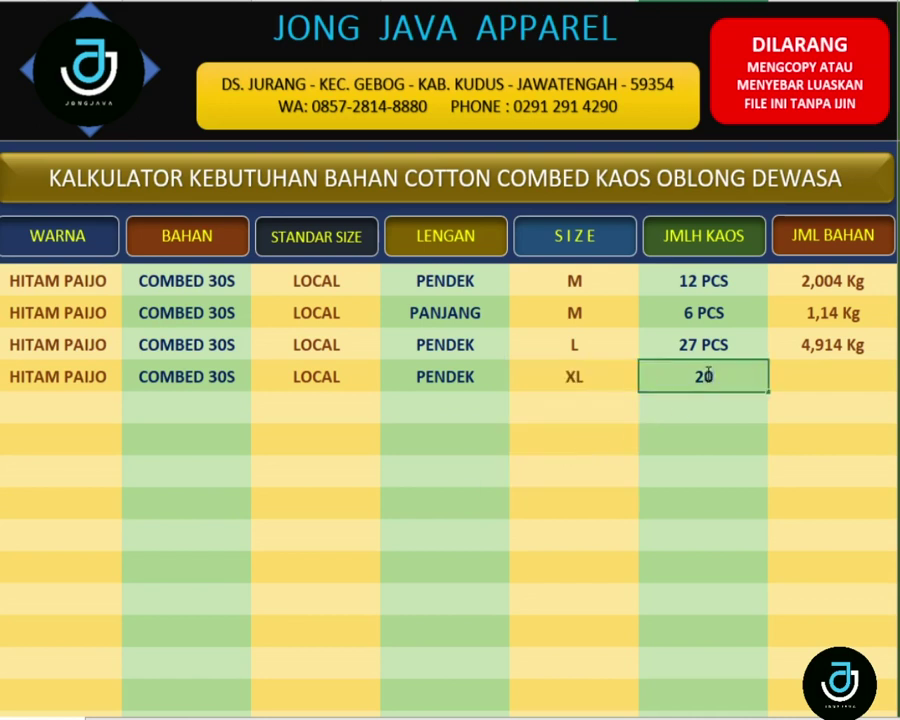
{"action": "key", "text": "Return"}
{"action": "left_click", "coordinate": [115, 410]}
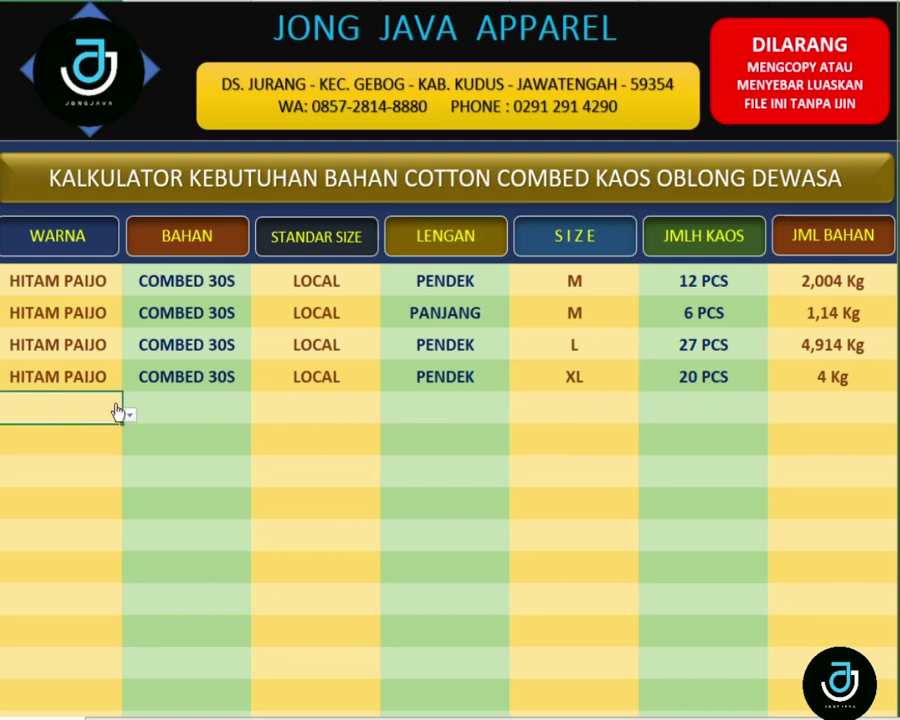
{"action": "left_click", "coordinate": [129, 414]}
Step: Set the fifth row to HITAM PAIJO, COMBED 30S and LOCAL
{"action": "scroll", "coordinate": [118, 460], "scroll_direction": "up", "scroll_amount": 1}
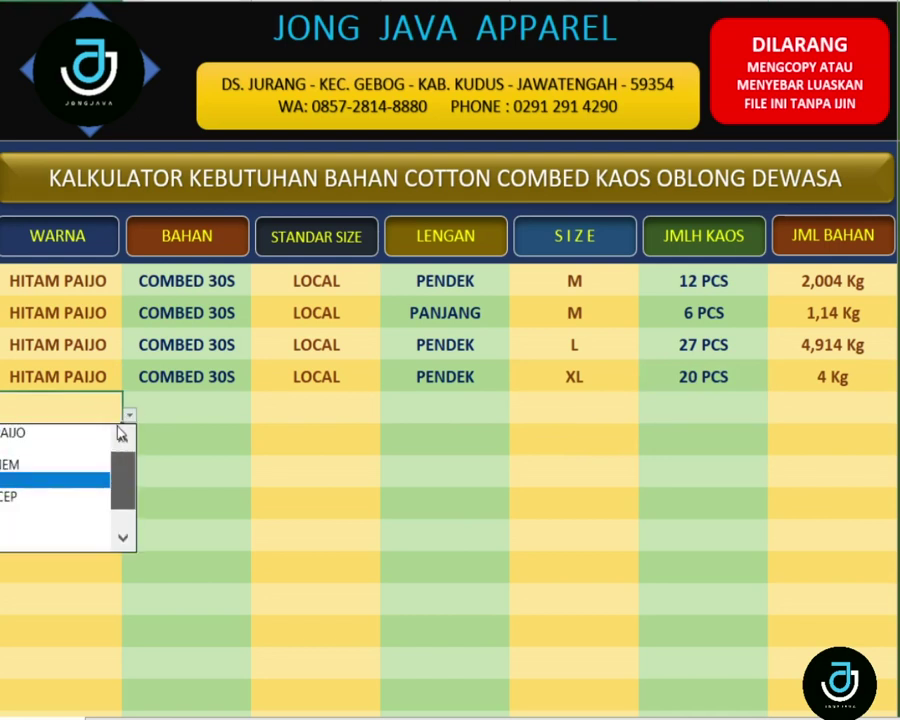
{"action": "left_click", "coordinate": [68, 434]}
{"action": "left_click", "coordinate": [210, 418]}
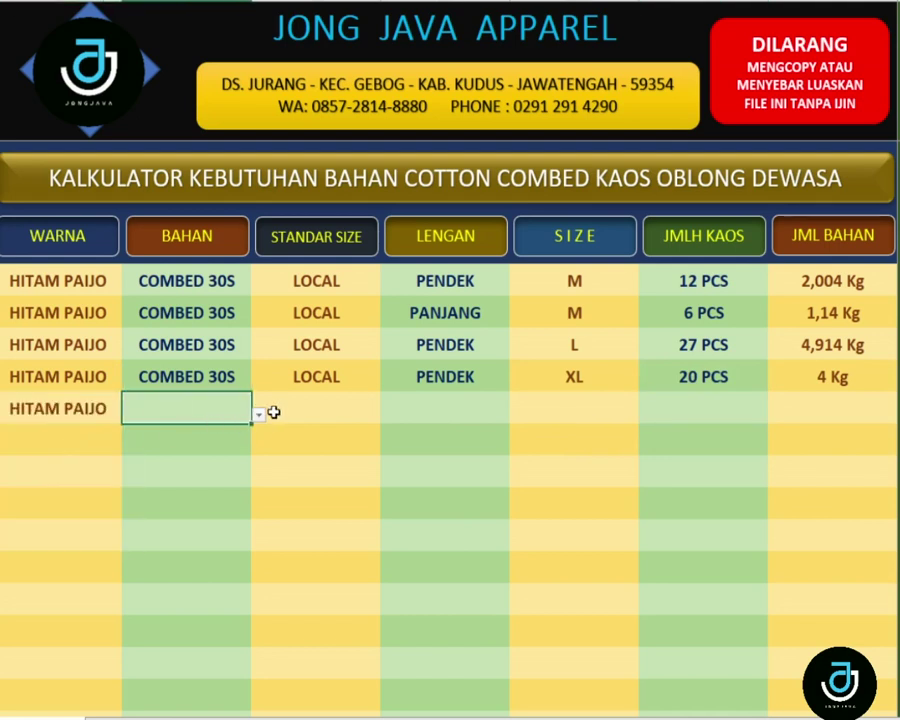
{"action": "left_click", "coordinate": [256, 414]}
{"action": "left_click", "coordinate": [230, 429]}
{"action": "left_click", "coordinate": [314, 416]}
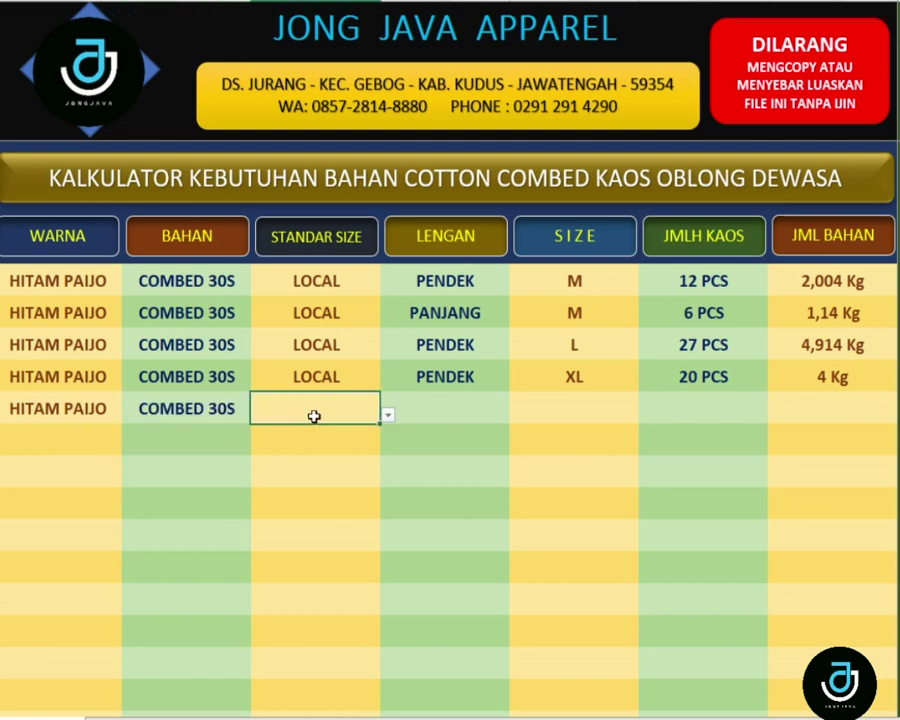
{"action": "left_click", "coordinate": [388, 414]}
{"action": "left_click", "coordinate": [338, 431]}
Step: Give the fifth row PANJANG sleeves, size L and 10 shirts
{"action": "left_click", "coordinate": [424, 413]}
{"action": "left_click", "coordinate": [516, 414]}
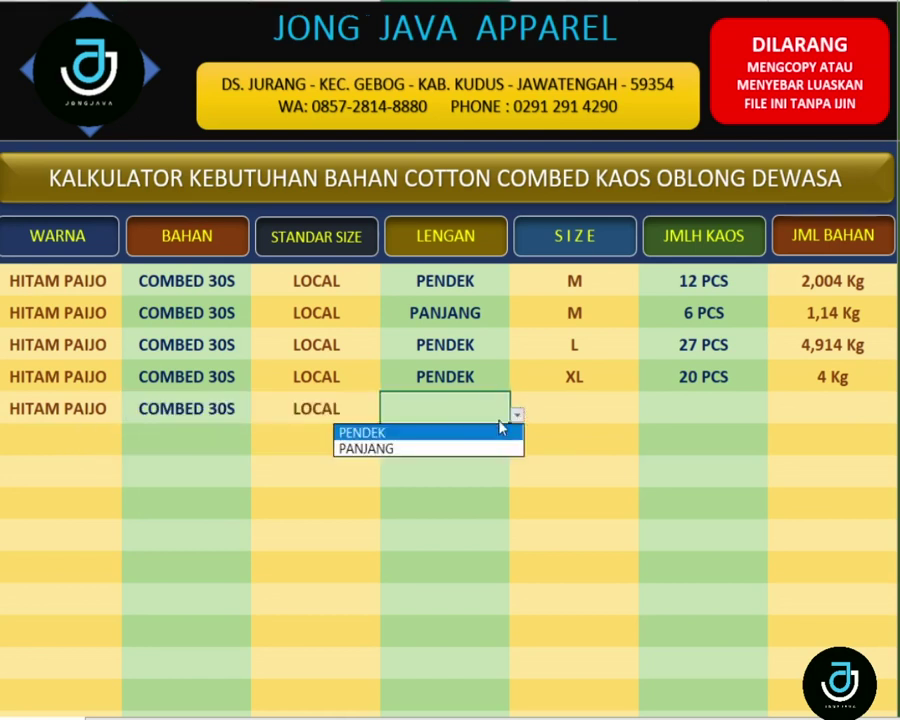
{"action": "left_click", "coordinate": [468, 448]}
{"action": "left_click", "coordinate": [622, 408]}
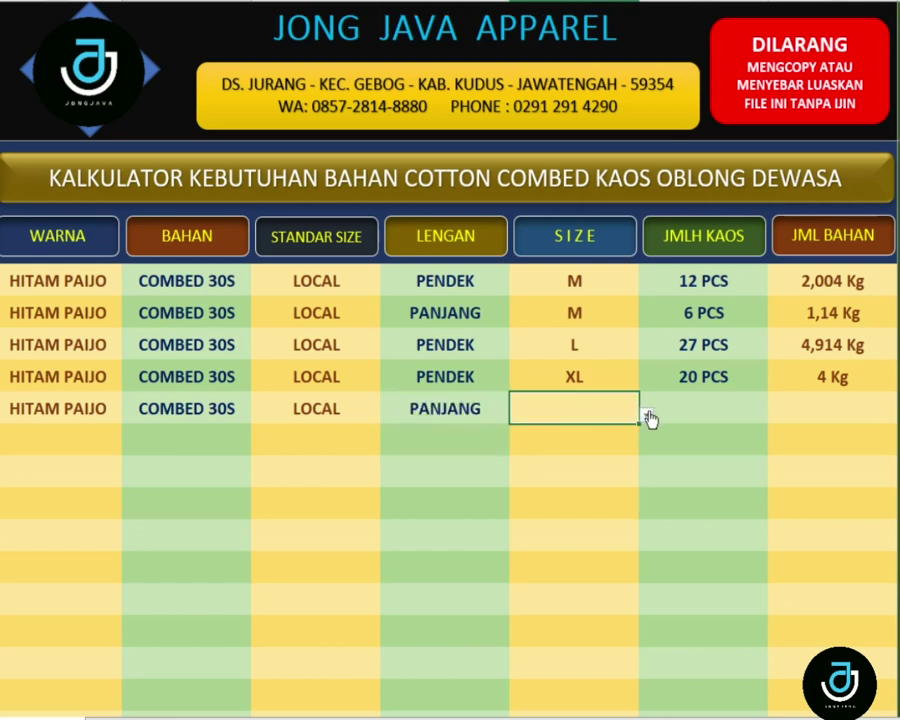
{"action": "left_click", "coordinate": [647, 415]}
{"action": "left_click", "coordinate": [556, 474]}
{"action": "left_click", "coordinate": [691, 401]}
{"action": "type", "text": "6"}
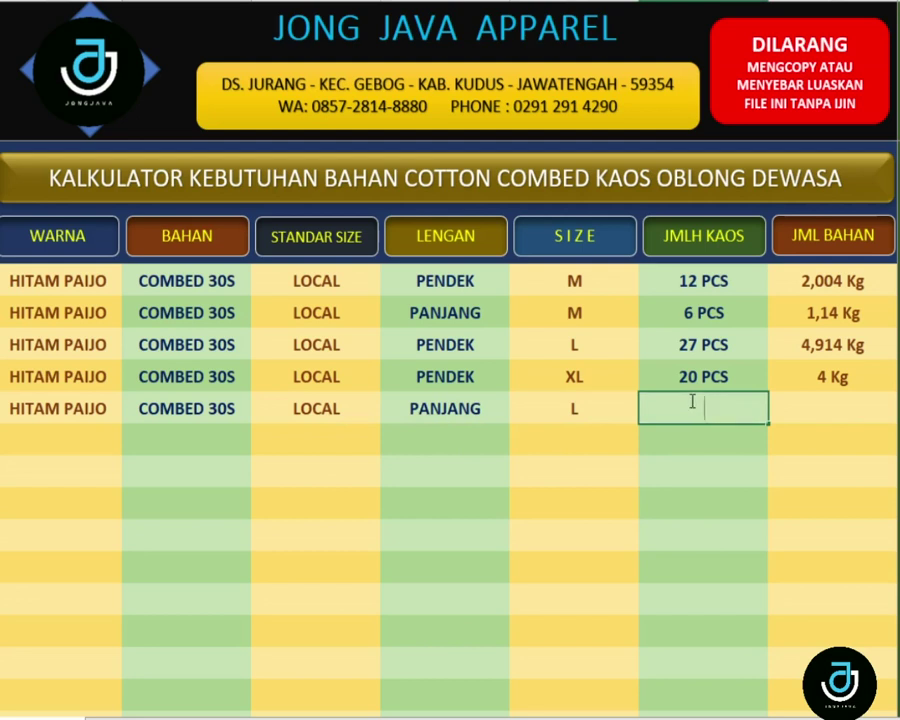
{"action": "type", "text": "10"}
{"action": "key", "text": "Return"}
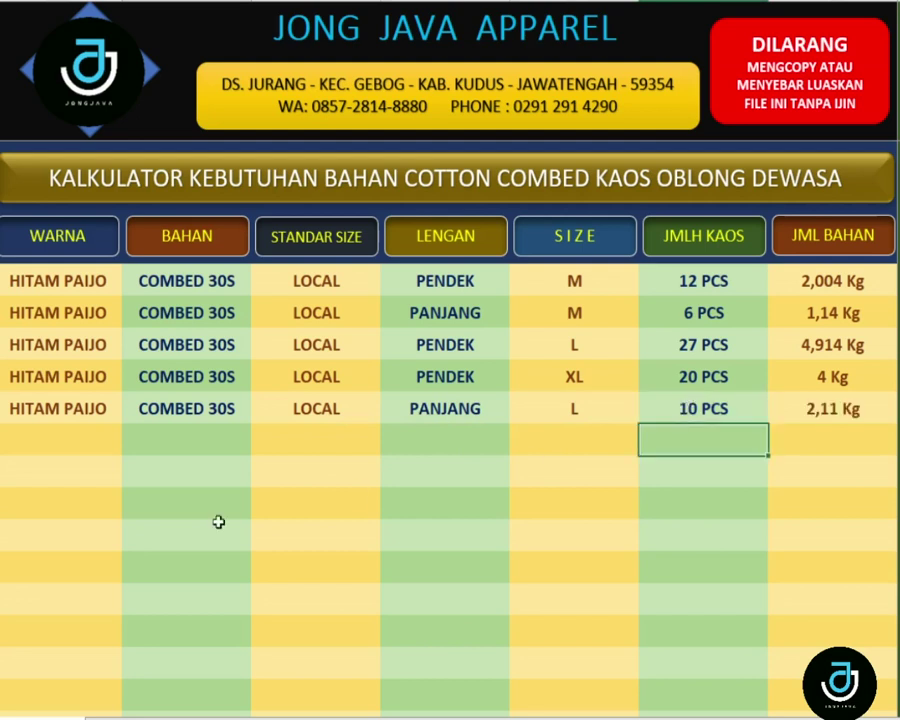
Step: Fill the new row with PUTIH INEM, COMBED 24S, LOCAL and PANJANG from the cell dropdowns
{"action": "left_click", "coordinate": [119, 447]}
{"action": "left_click", "coordinate": [128, 447]}
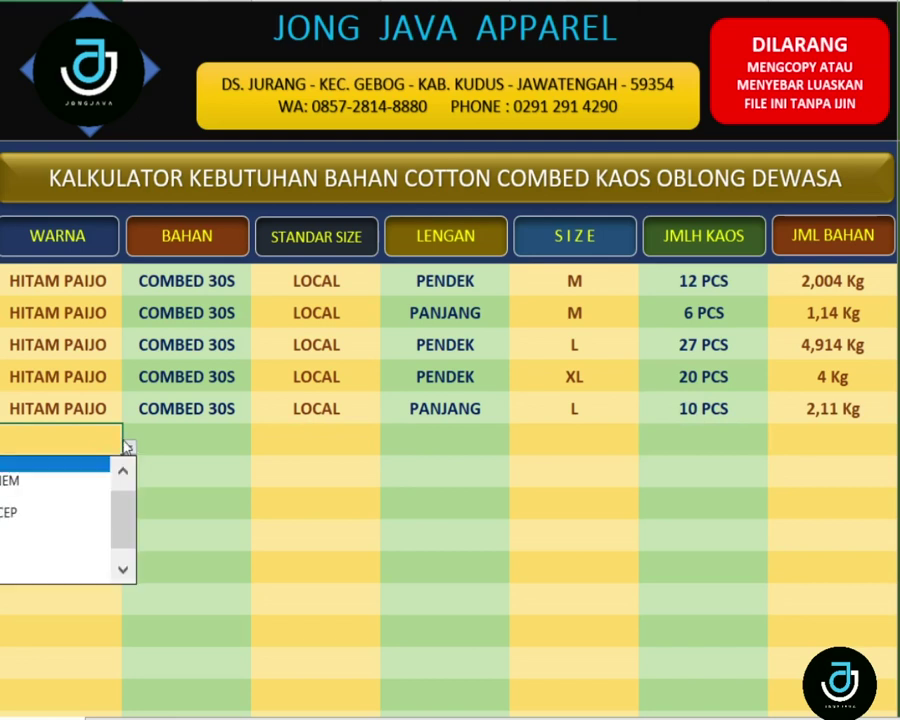
{"action": "left_click", "coordinate": [8, 480]}
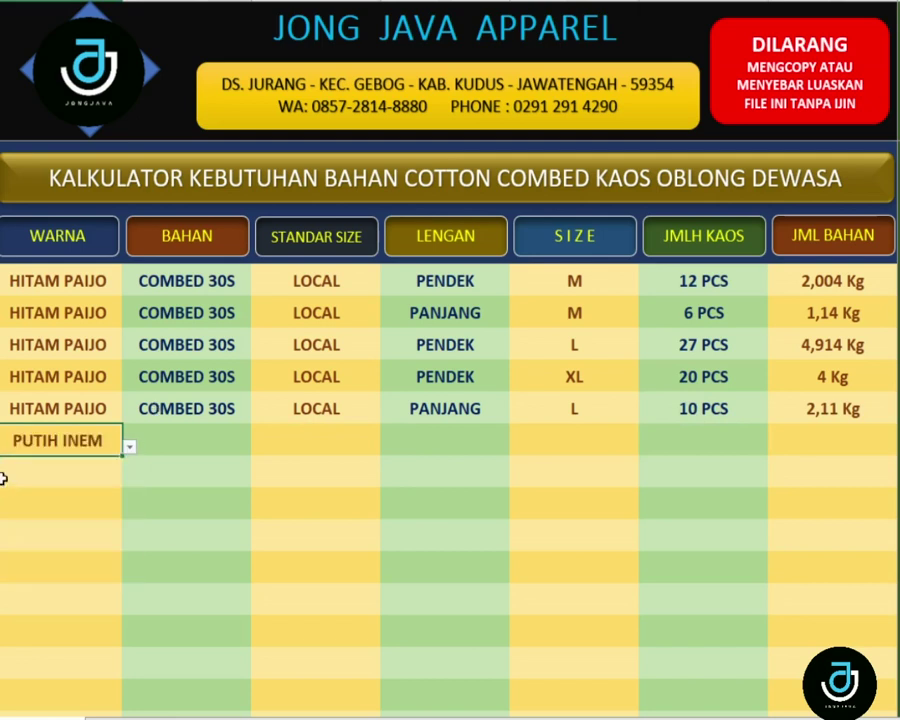
{"action": "left_click", "coordinate": [181, 430]}
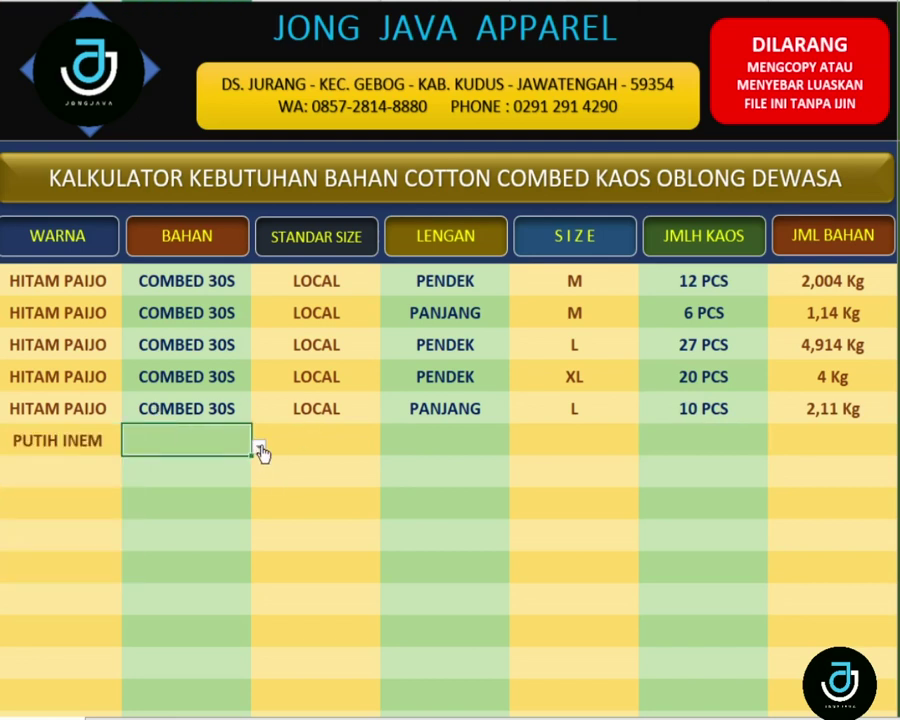
{"action": "left_click", "coordinate": [259, 448]}
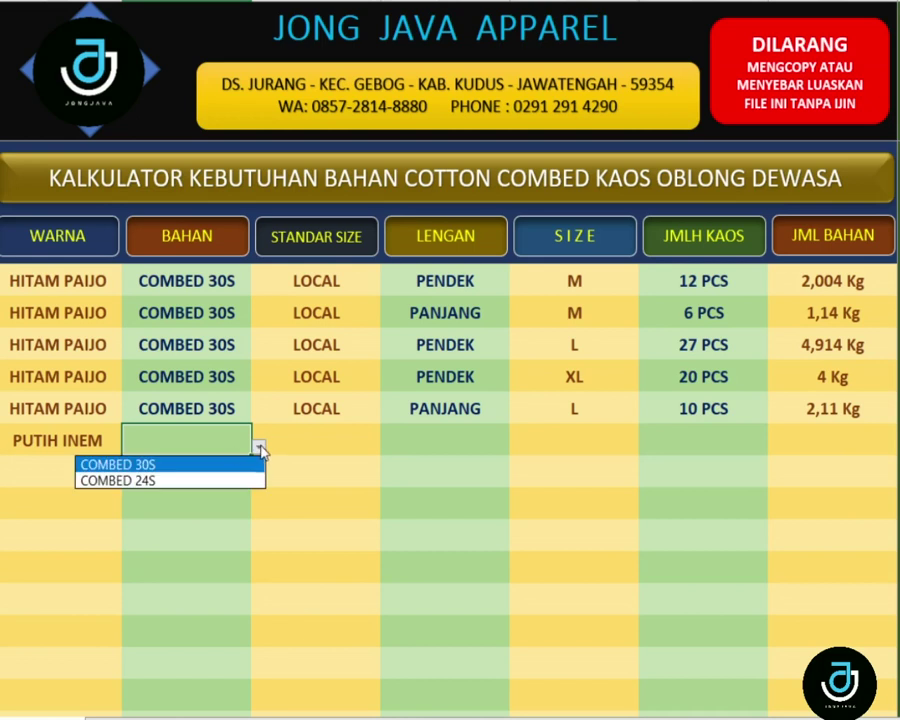
{"action": "left_click", "coordinate": [183, 484]}
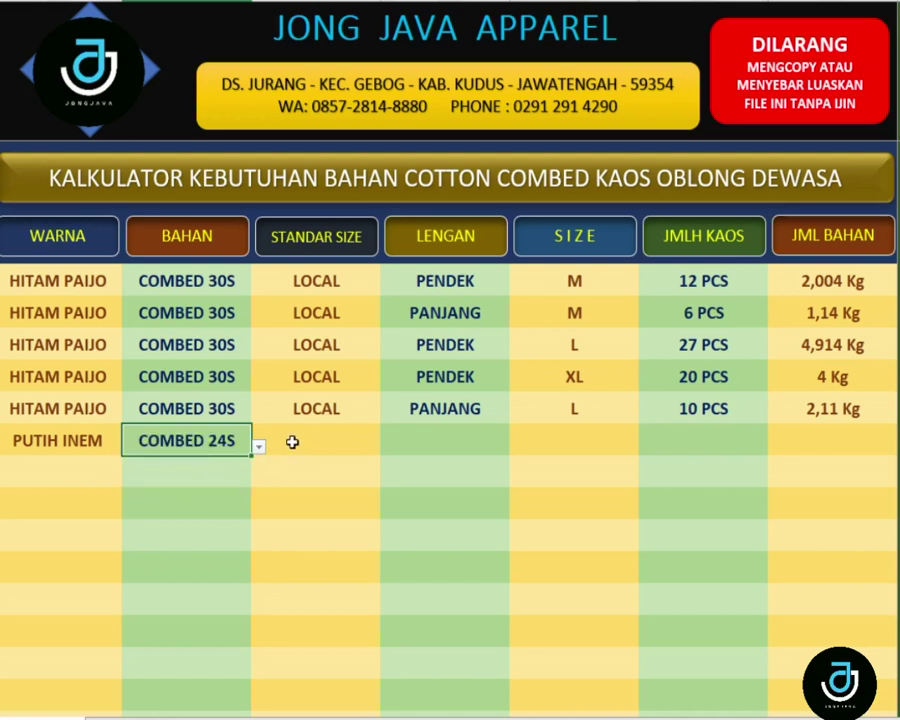
{"action": "left_click", "coordinate": [340, 450]}
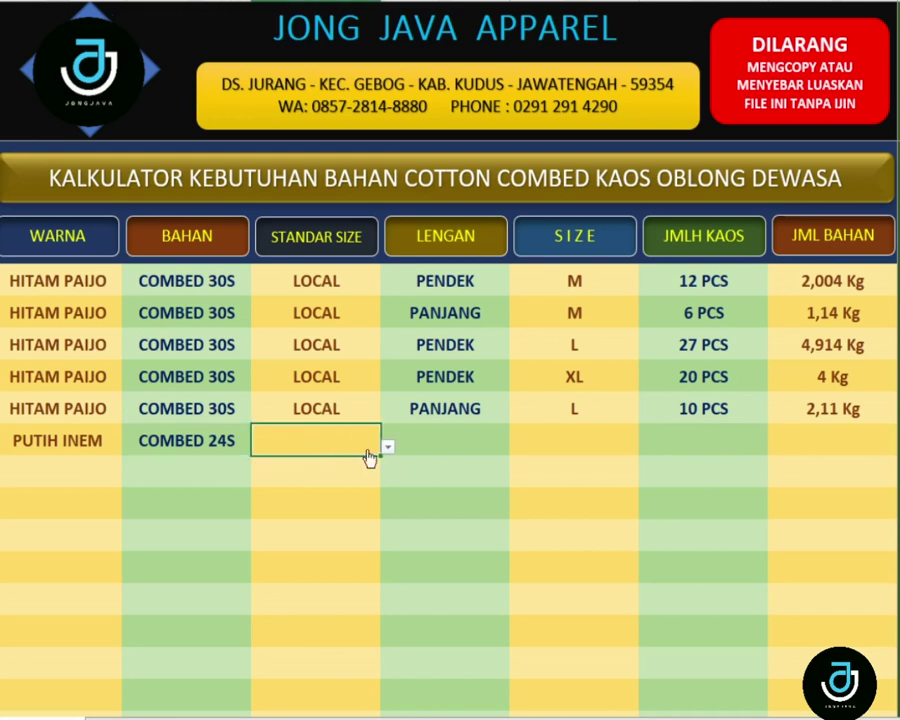
{"action": "left_click", "coordinate": [386, 450]}
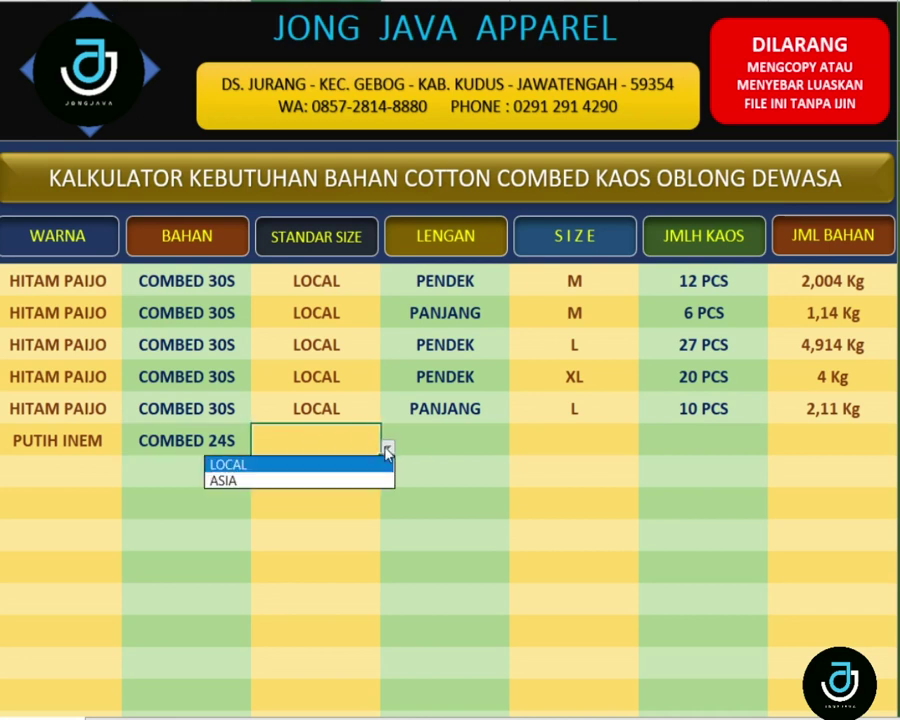
{"action": "left_click", "coordinate": [304, 476]}
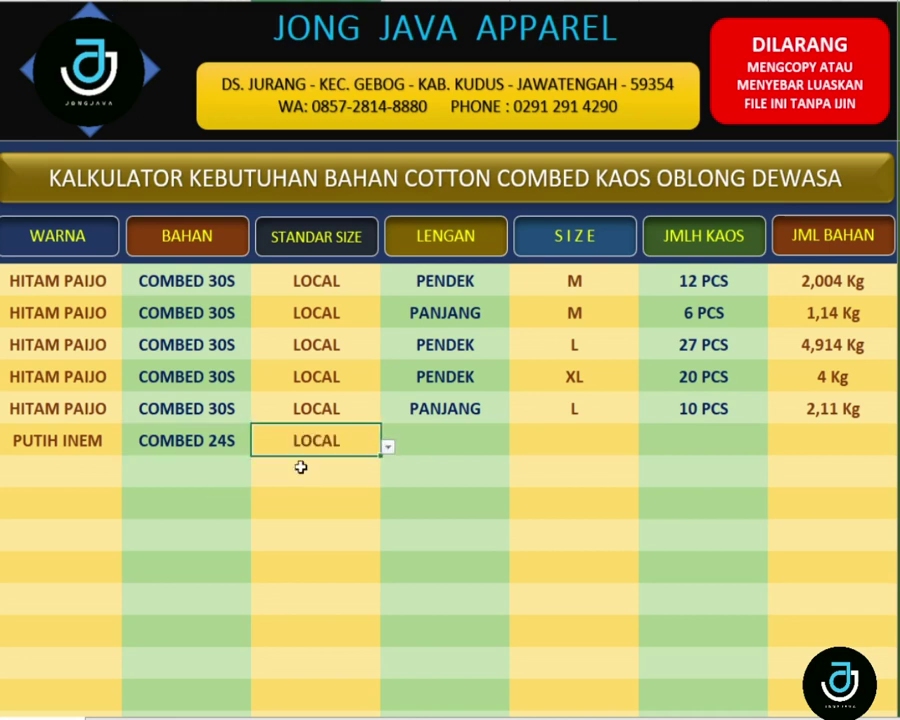
{"action": "left_click", "coordinate": [450, 437]}
{"action": "left_click", "coordinate": [514, 448]}
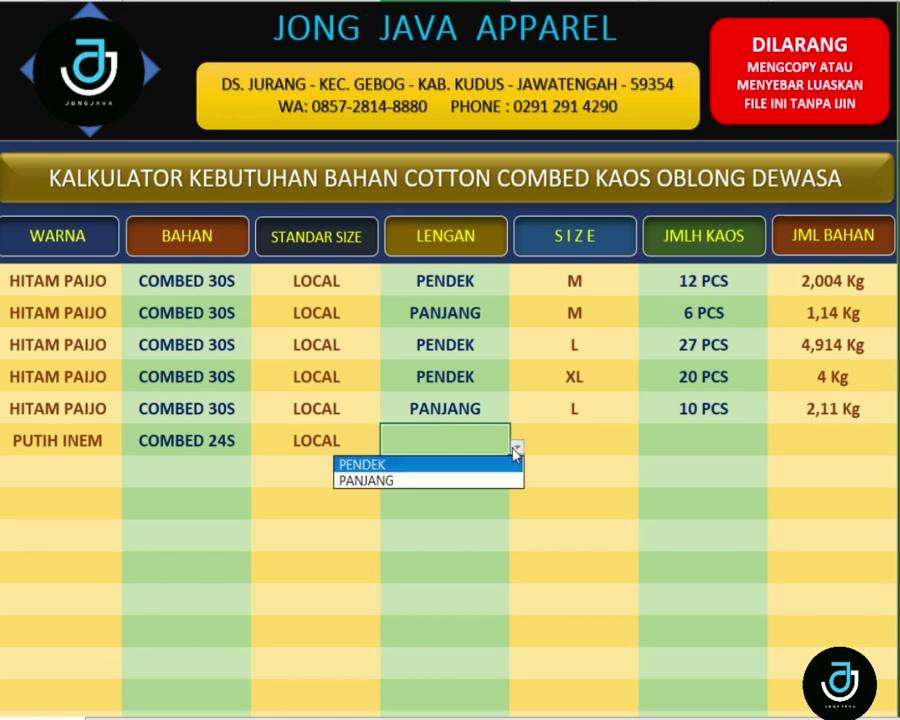
{"action": "left_click", "coordinate": [397, 481]}
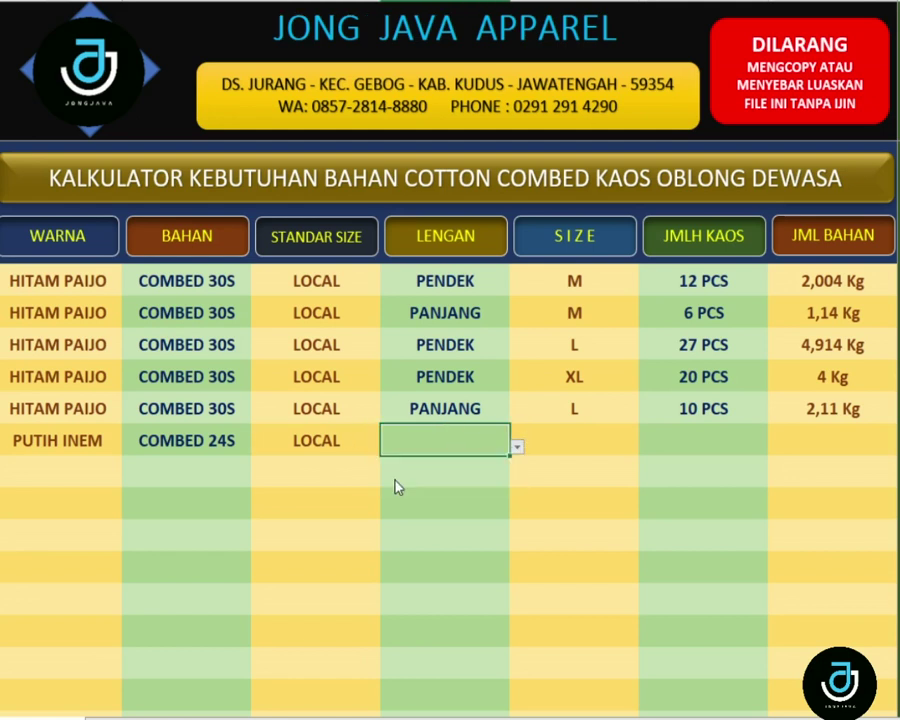
Step: Enter size M and quantity 7 for the row, giving 1,645 Kg of fabric
{"action": "left_click", "coordinate": [593, 453]}
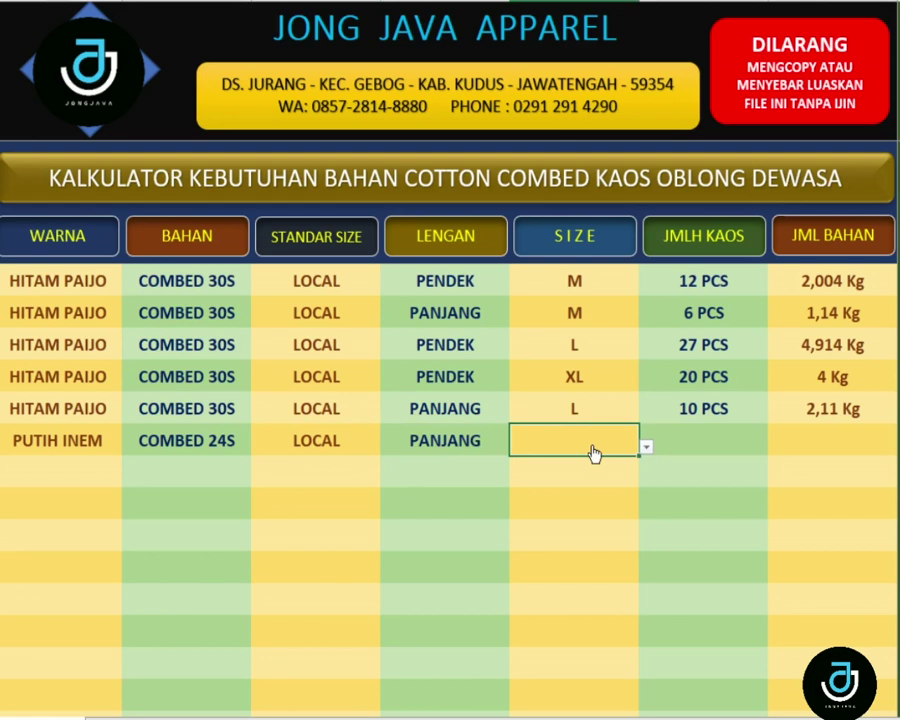
{"action": "type", "text": "M"}
{"action": "left_click", "coordinate": [709, 449]}
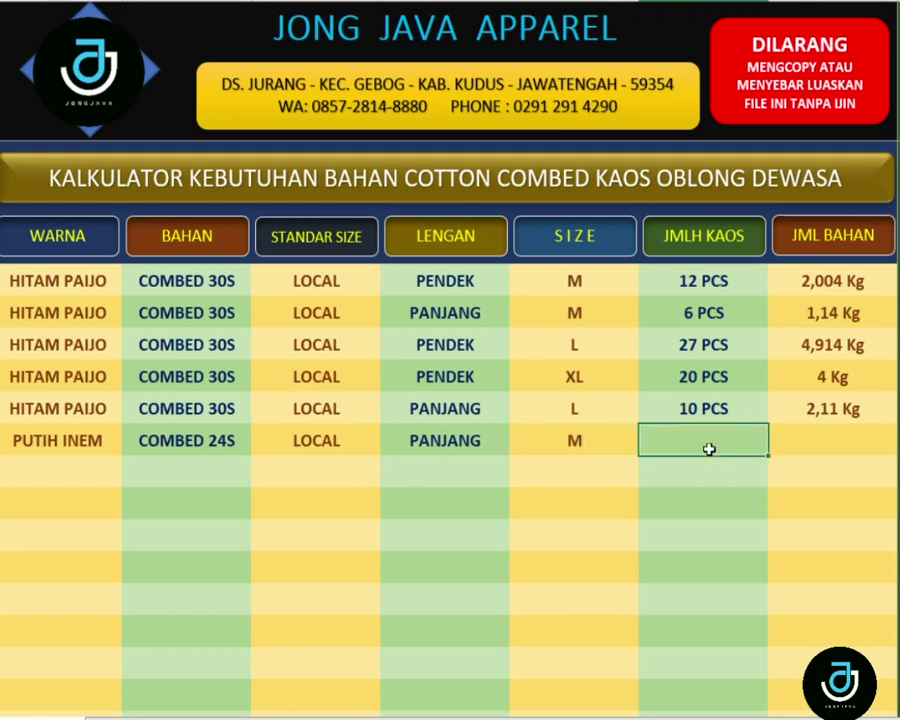
{"action": "type", "text": "7"}
{"action": "key", "text": "Return"}
{"action": "left_click", "coordinate": [44, 477]}
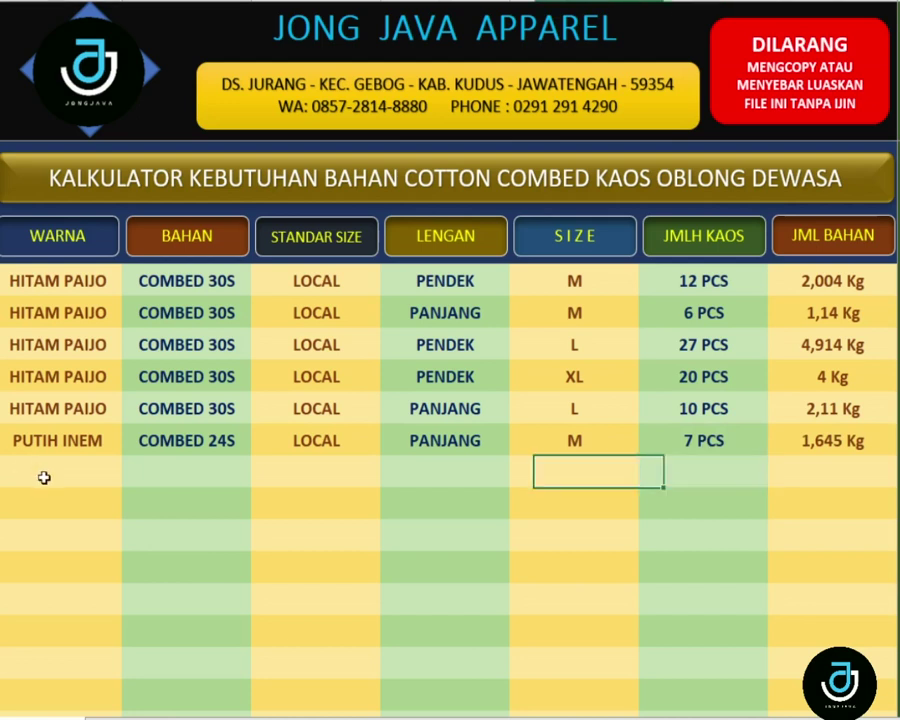
Step: Pick PUTIH INEM, COMBED 24S, LOCAL and PENDEK from the dropdowns in the next row
{"action": "left_click", "coordinate": [128, 479]}
{"action": "left_click", "coordinate": [84, 512]}
{"action": "left_click", "coordinate": [196, 480]}
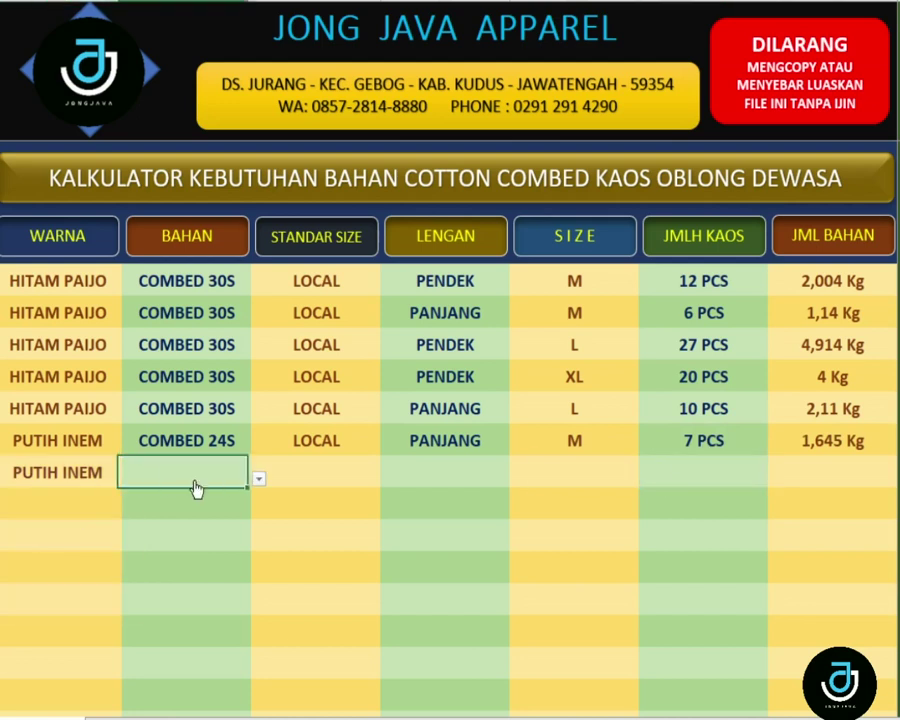
{"action": "left_click", "coordinate": [258, 479]}
{"action": "left_click", "coordinate": [155, 510]}
{"action": "left_click", "coordinate": [322, 470]}
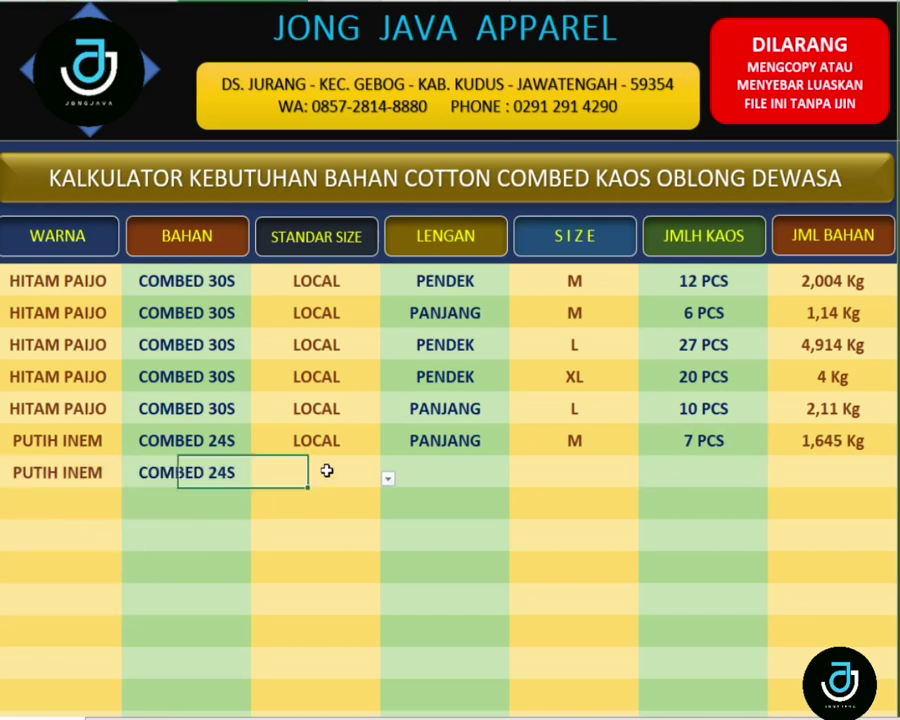
{"action": "left_click", "coordinate": [386, 480]}
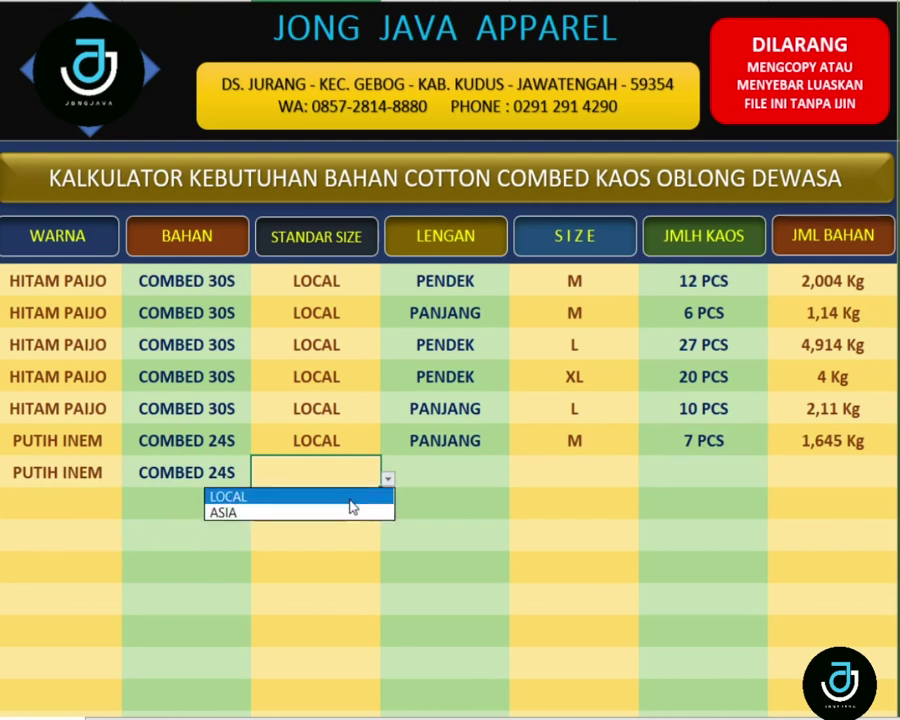
{"action": "left_click", "coordinate": [348, 497]}
{"action": "left_click", "coordinate": [456, 471]}
{"action": "left_click", "coordinate": [516, 479]}
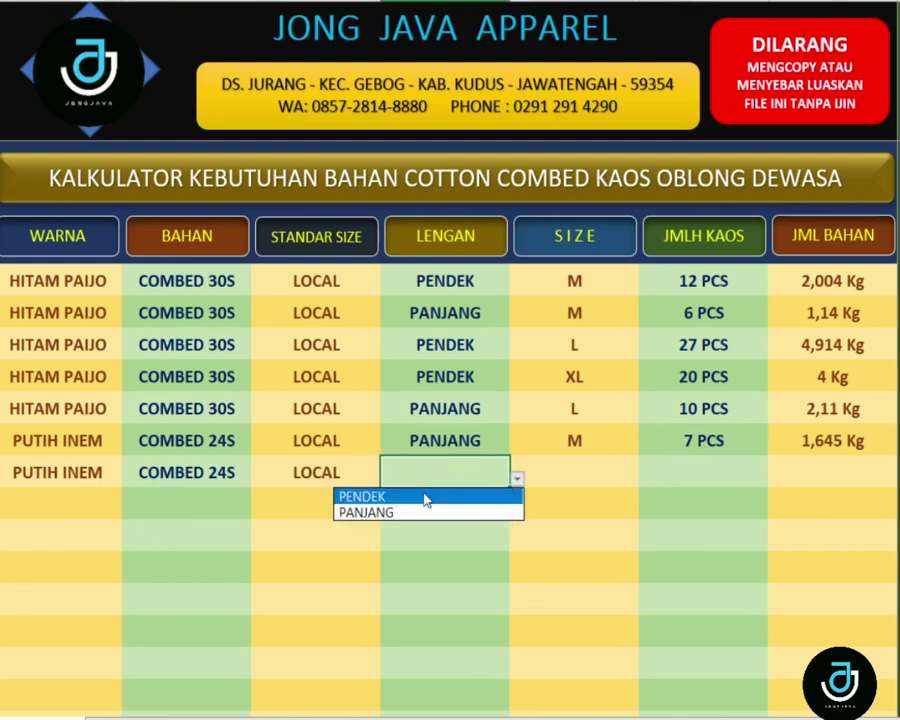
{"action": "left_click", "coordinate": [424, 497]}
Step: Set the row's size to M and quantity to 15, needing 3 Kg
{"action": "left_click", "coordinate": [546, 493]}
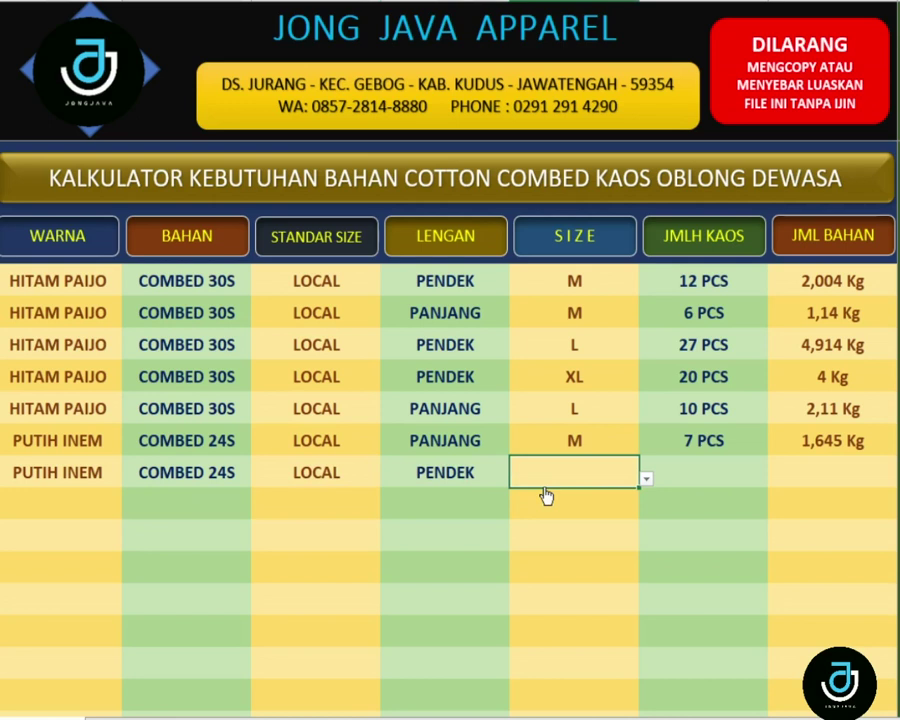
{"action": "type", "text": "15"}
{"action": "key", "text": "BackSpace"}
{"action": "key", "text": "BackSpace"}
{"action": "type", "text": "M"}
{"action": "left_click", "coordinate": [746, 471]}
{"action": "type", "text": "15"}
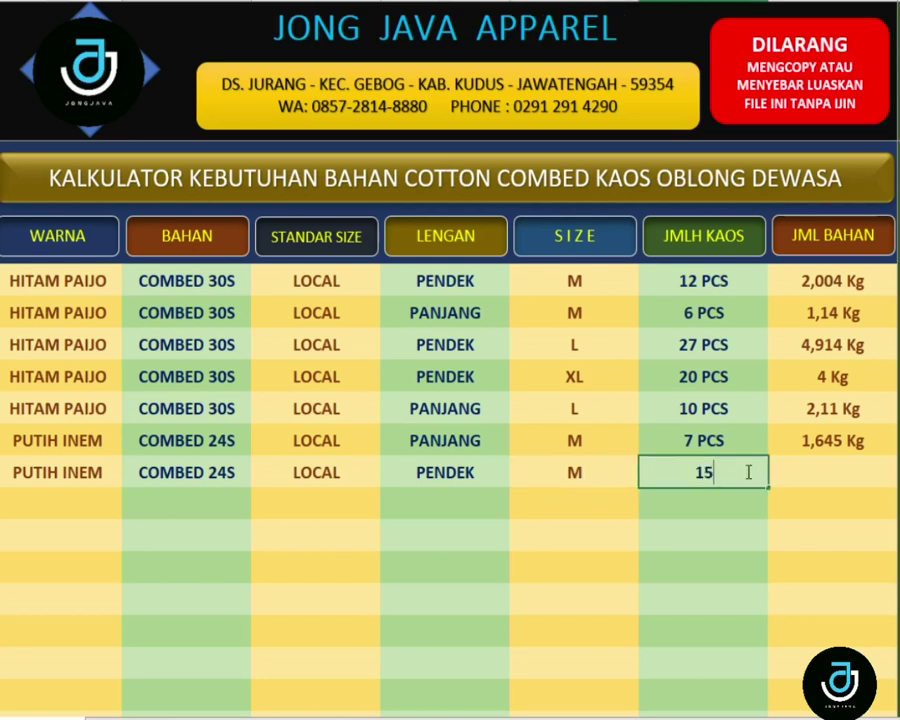
{"action": "key", "text": "Return"}
{"action": "left_click", "coordinate": [47, 519]}
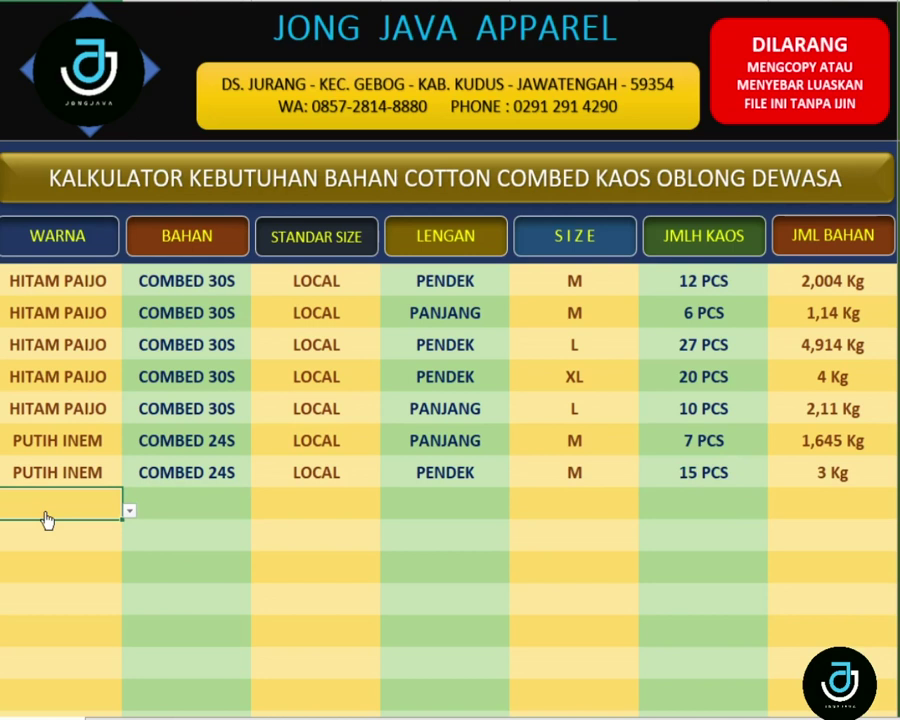
Step: Type PUTIH INEM, COMBED 24S, LOCAL and PENDEK into the next order row
{"action": "type", "text": "PUTIH INEM"}
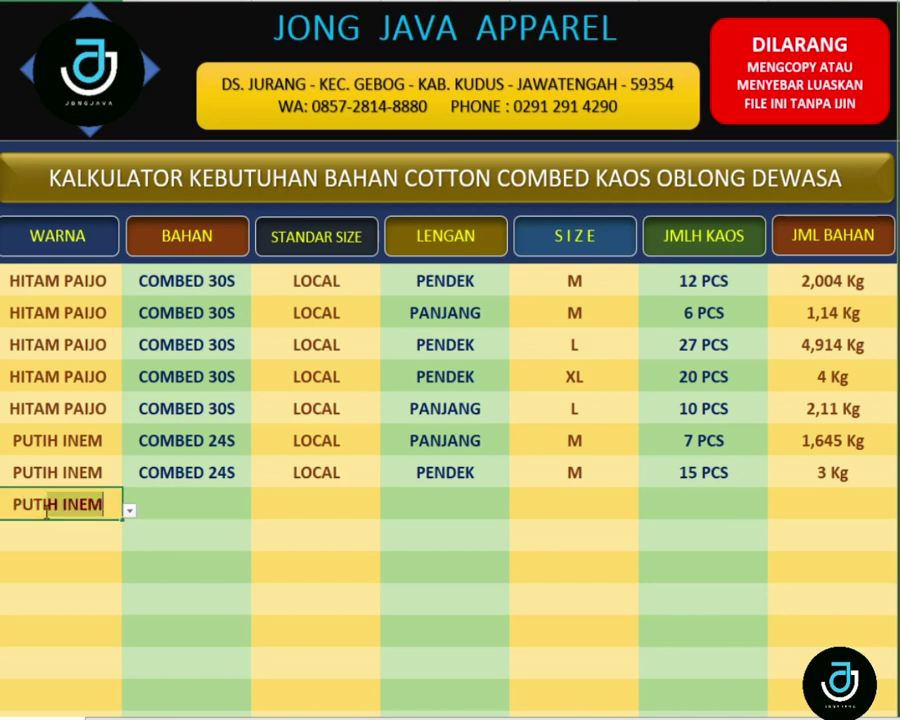
{"action": "left_click", "coordinate": [236, 504]}
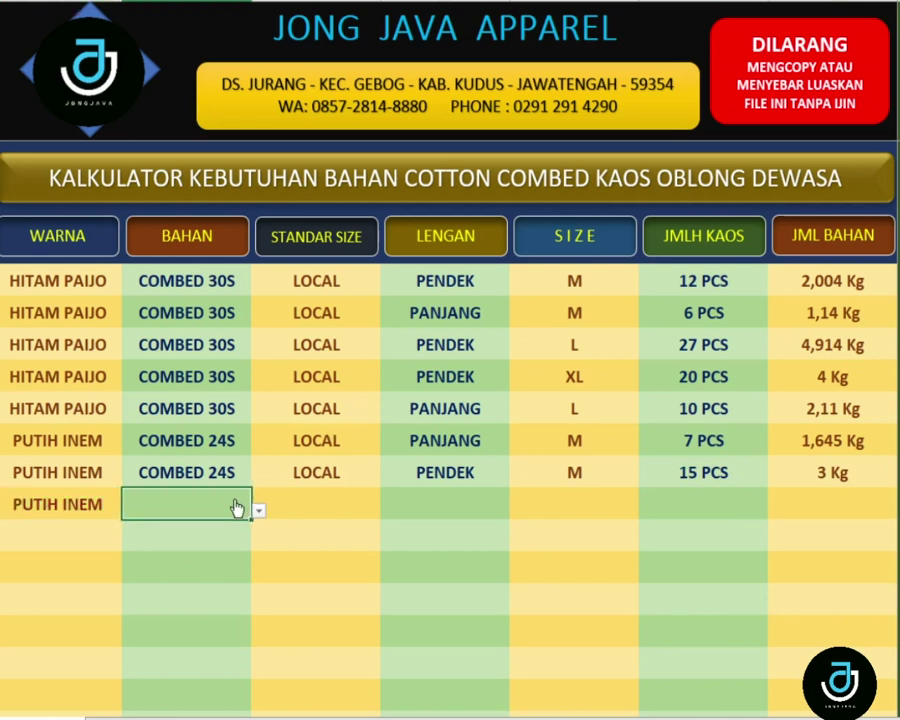
{"action": "type", "text": "COM"}
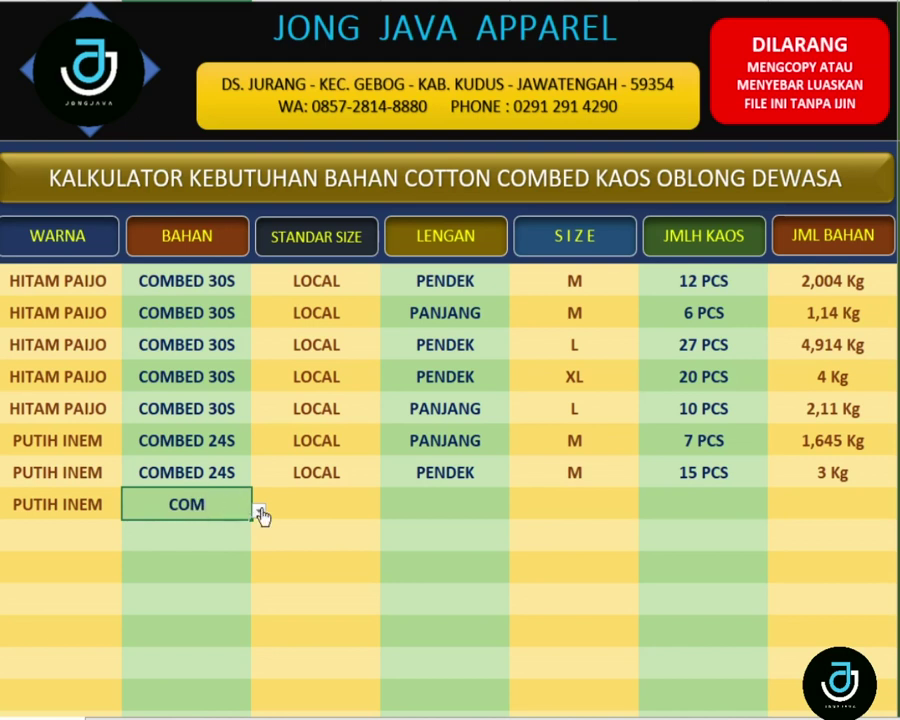
{"action": "type", "text": "B"}
{"action": "type", "text": "ED "}
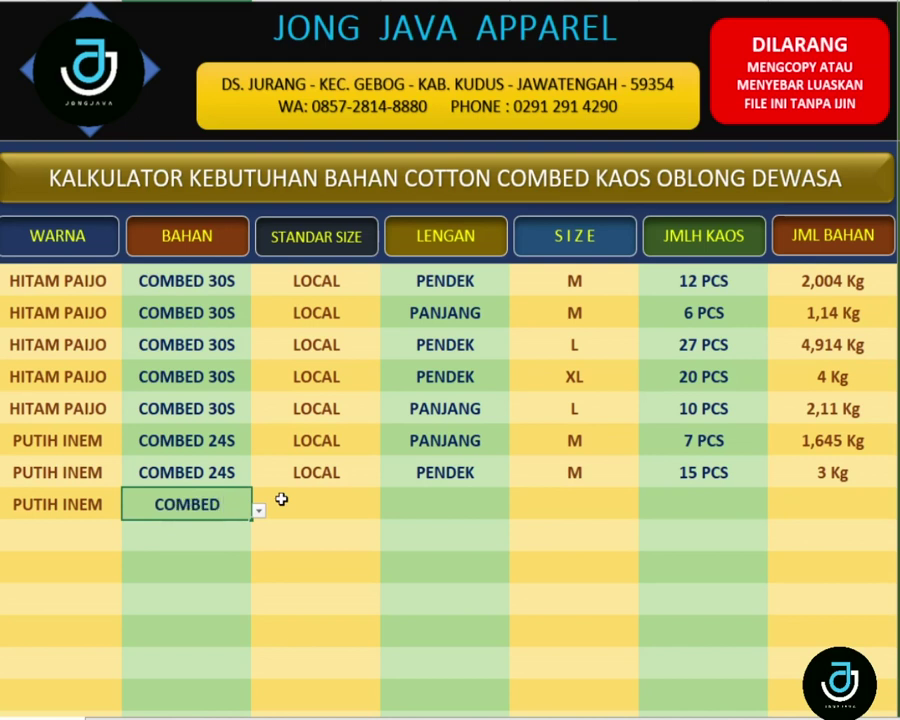
{"action": "type", "text": "24S"}
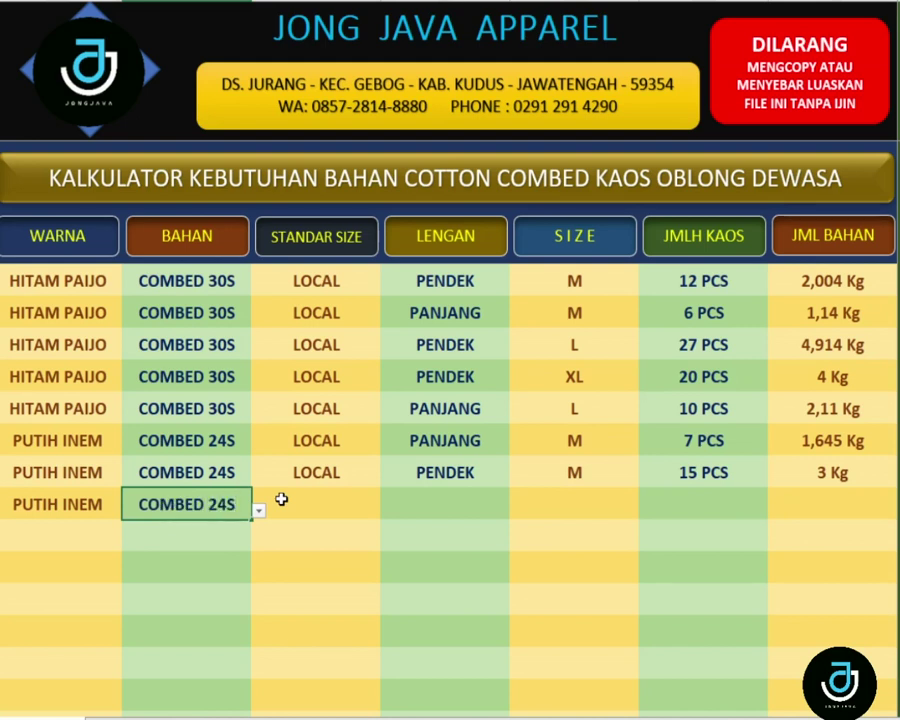
{"action": "left_click", "coordinate": [284, 507]}
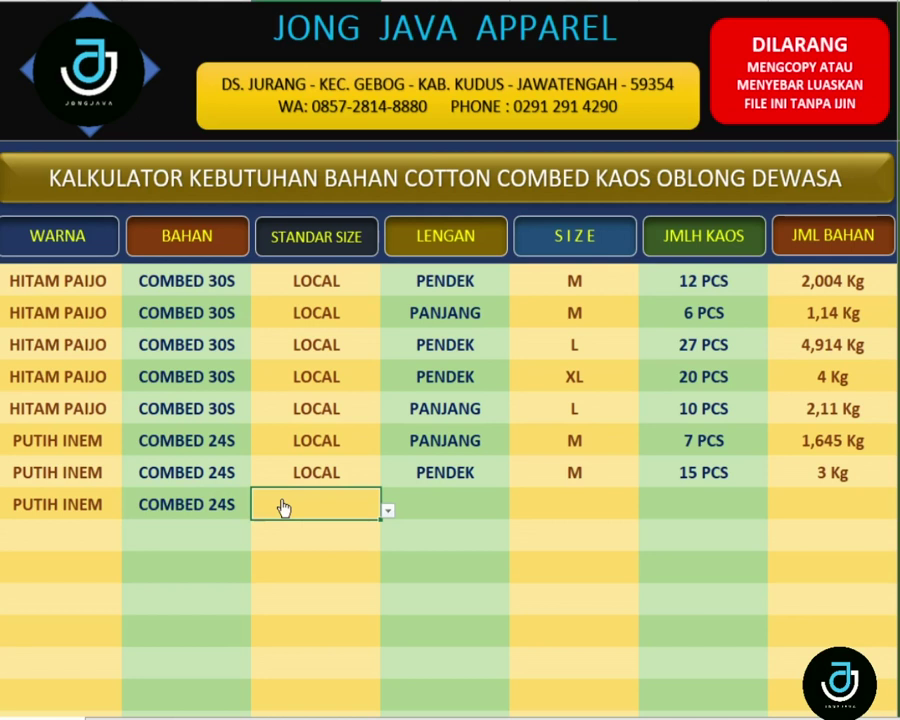
{"action": "type", "text": "LOC"}
{"action": "key", "text": "Tab"}
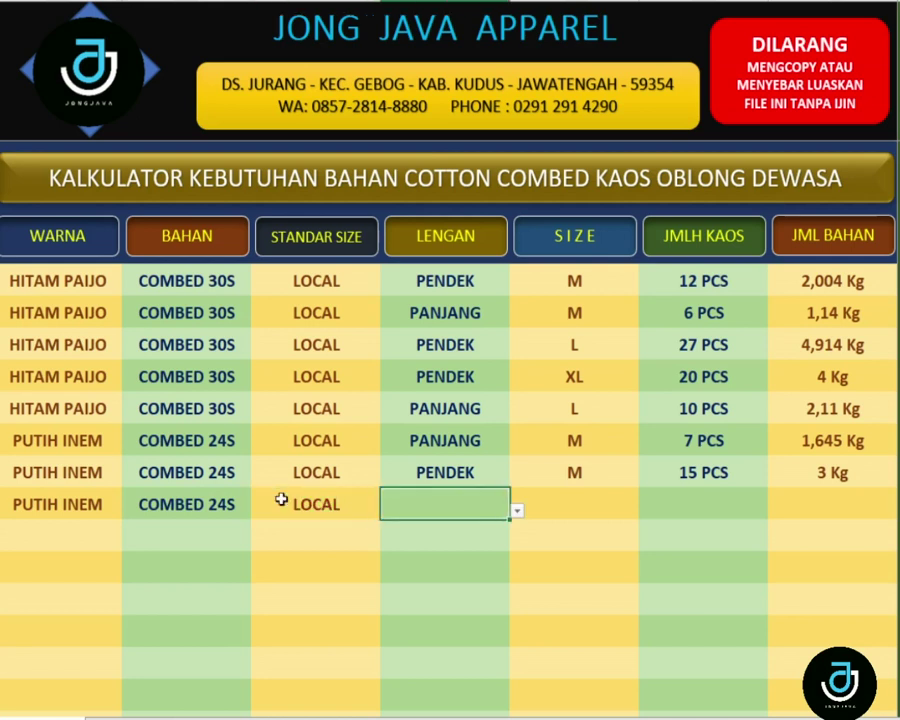
{"action": "type", "text": "PENDEK"}
{"action": "key", "text": "Tab"}
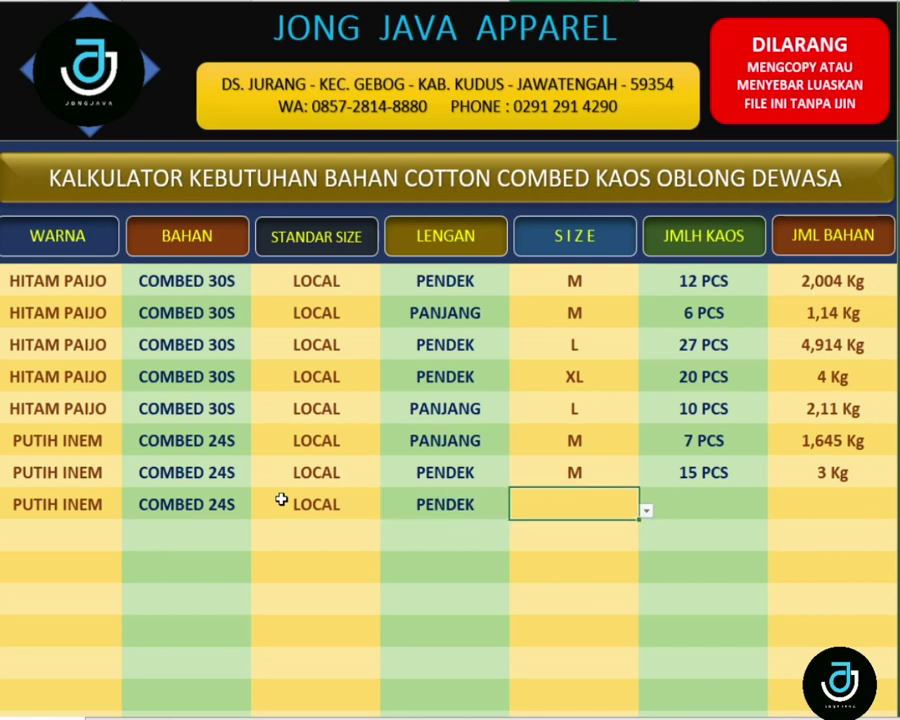
Step: Enter 30 pieces and correct the row's size from M to L, giving 6,66 Kg
{"action": "type", "text": "M"}
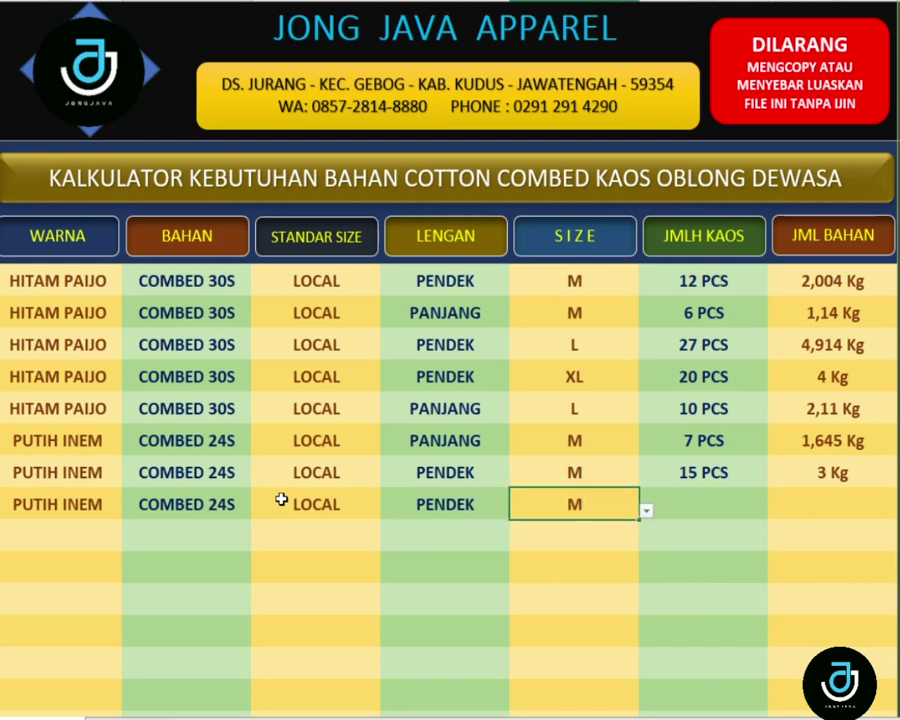
{"action": "key", "text": "Tab"}
{"action": "type", "text": "30"}
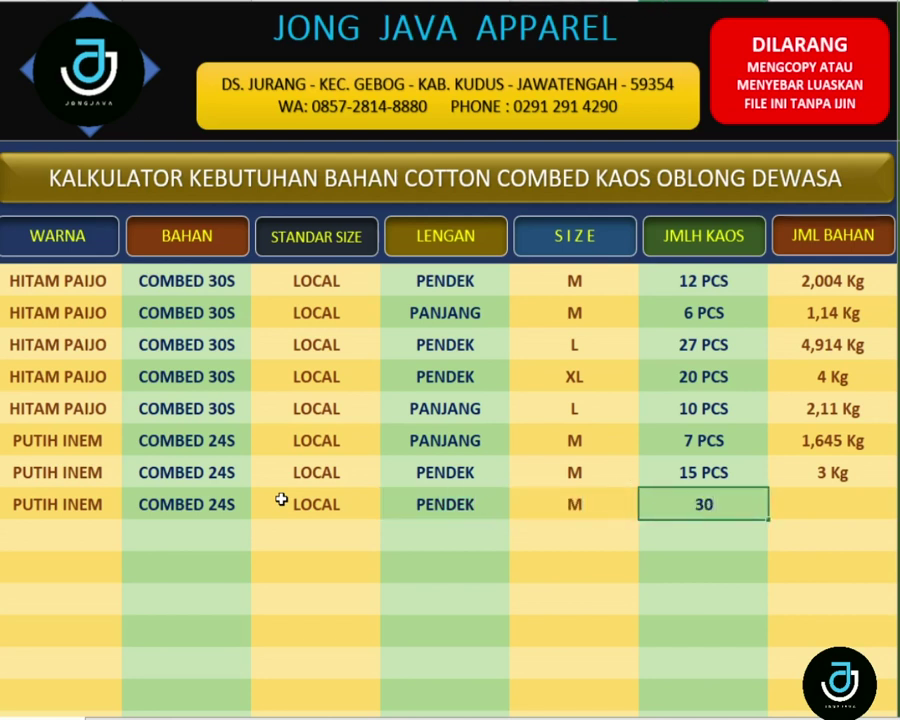
{"action": "key", "text": "Return"}
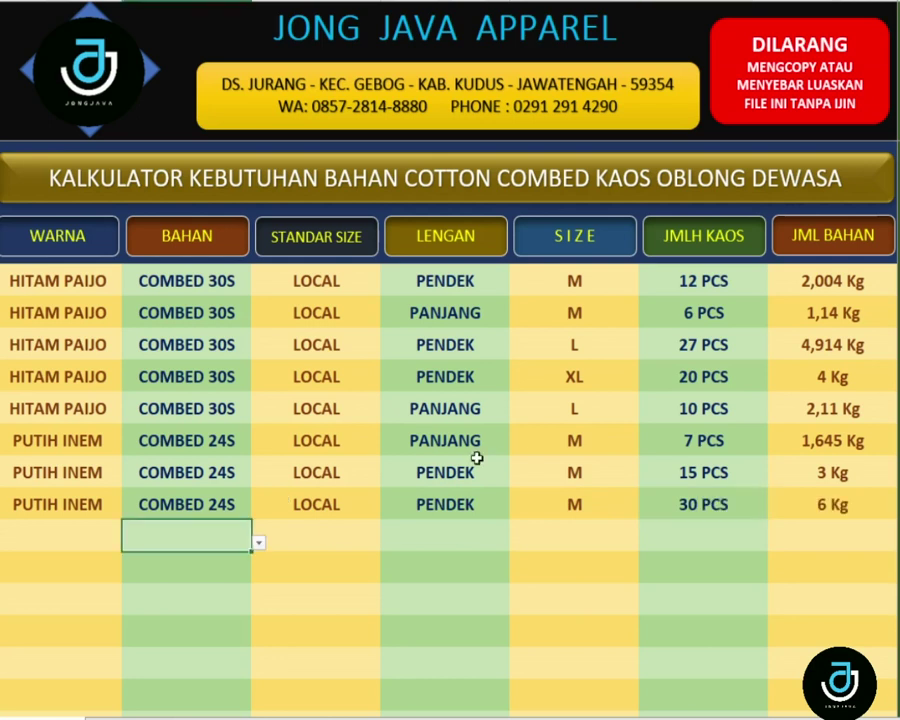
{"action": "left_click", "coordinate": [556, 512]}
{"action": "type", "text": "L"}
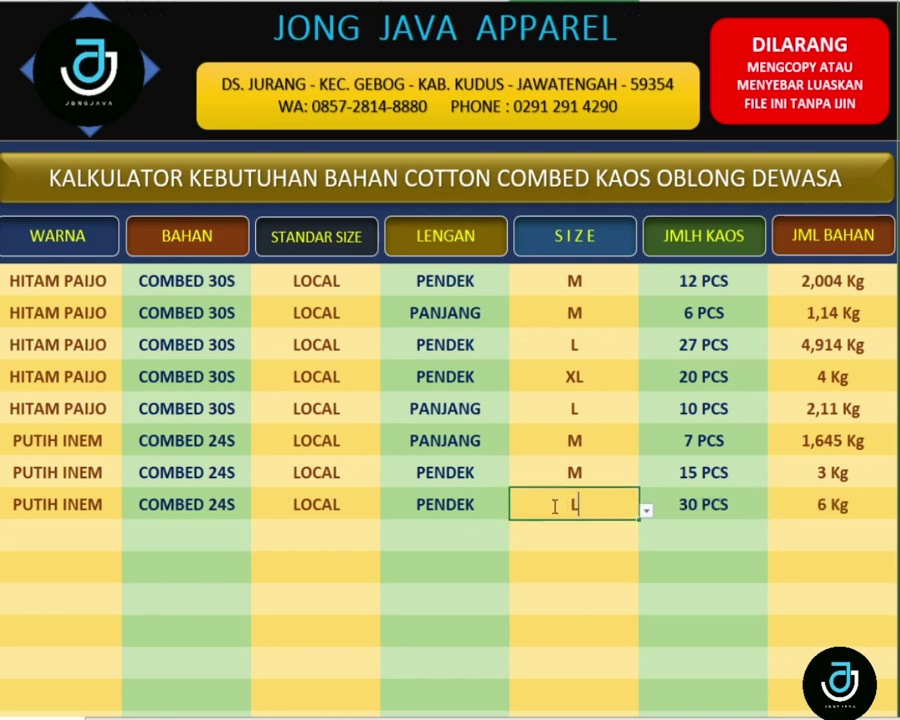
{"action": "left_click", "coordinate": [41, 535]}
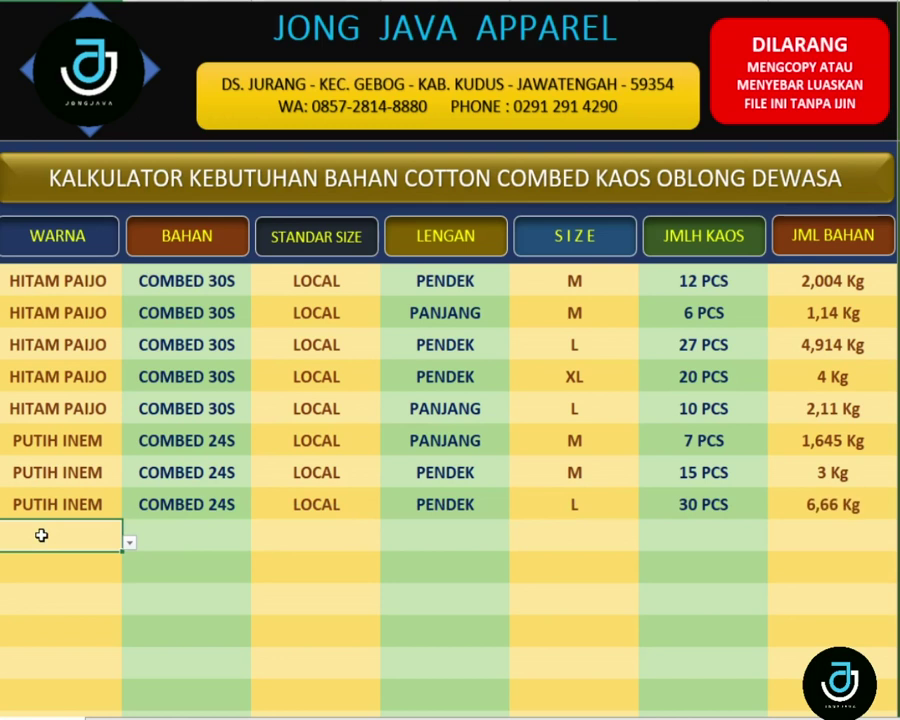
Step: Type PUTIH INEM, COMBED 24S and LOCAL into the next row
{"action": "type", "text": "PUTIH INEM"}
{"action": "key", "text": "Tab"}
{"action": "type", "text": "COM"}
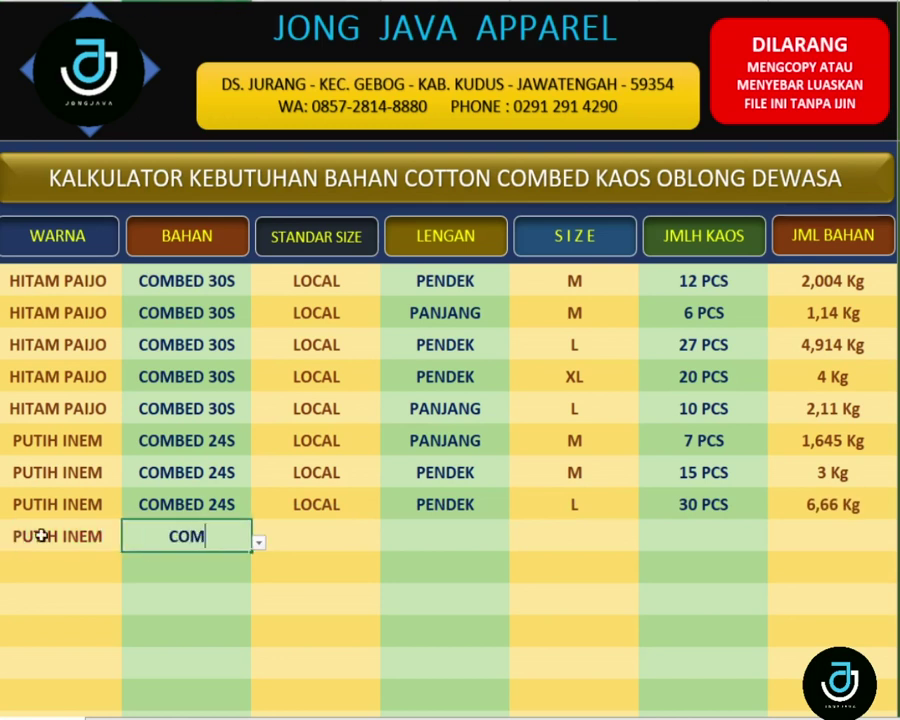
{"action": "type", "text": "BB"}
{"action": "key", "text": "BackSpace"}
{"action": "type", "text": "E"}
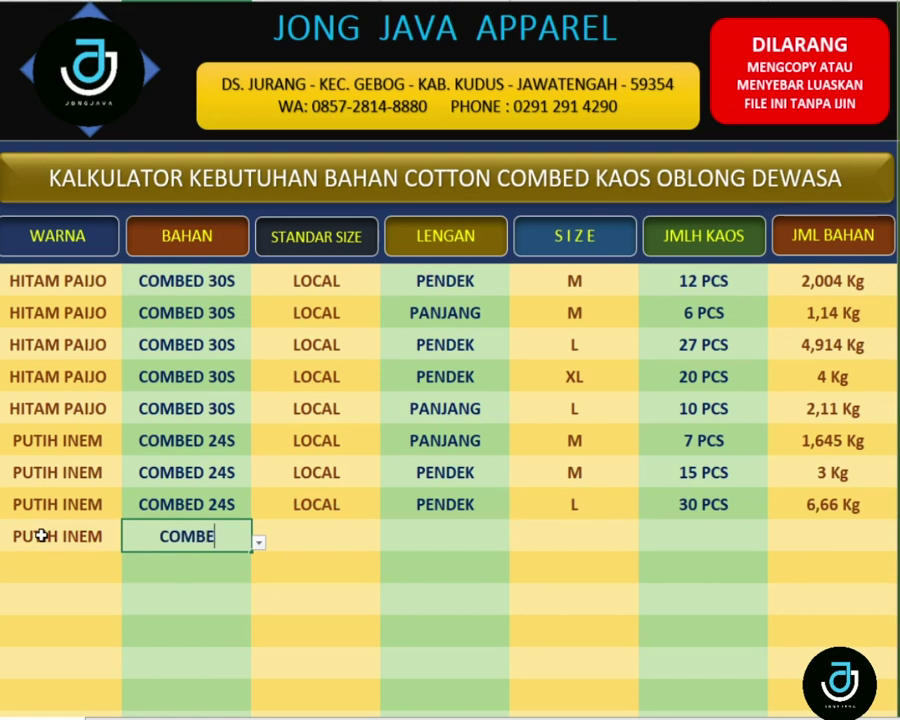
{"action": "type", "text": "D 24S"}
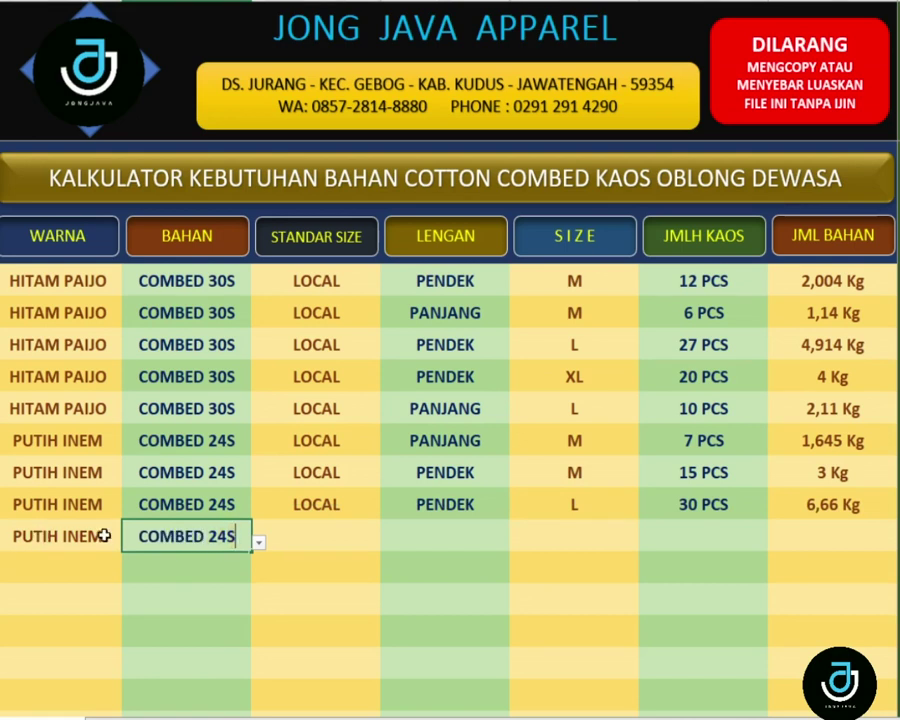
{"action": "key", "text": "Tab"}
{"action": "type", "text": "LO"}
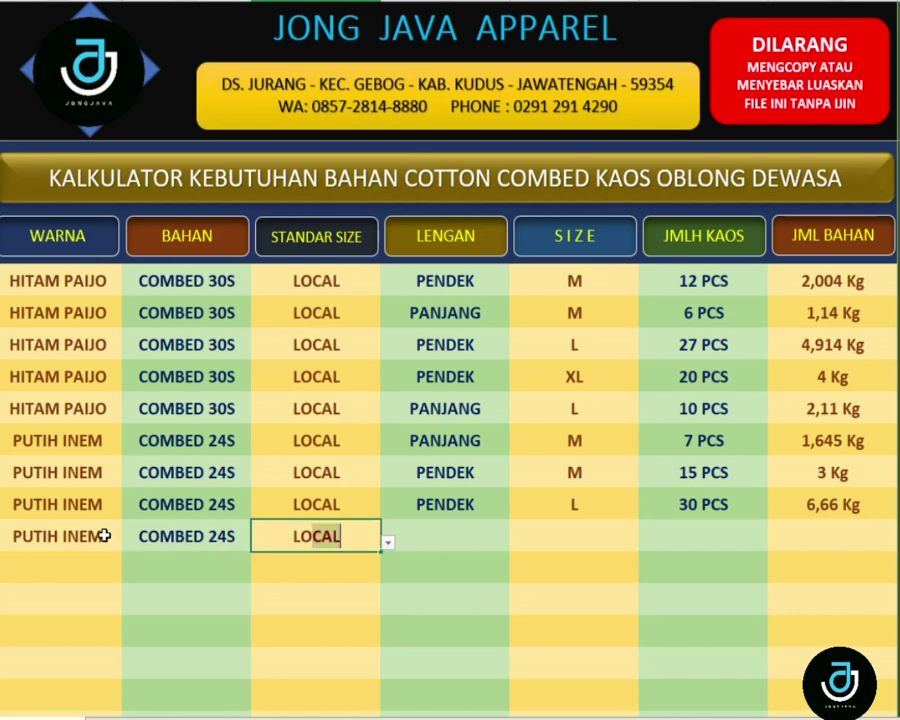
{"action": "key", "text": "Tab"}
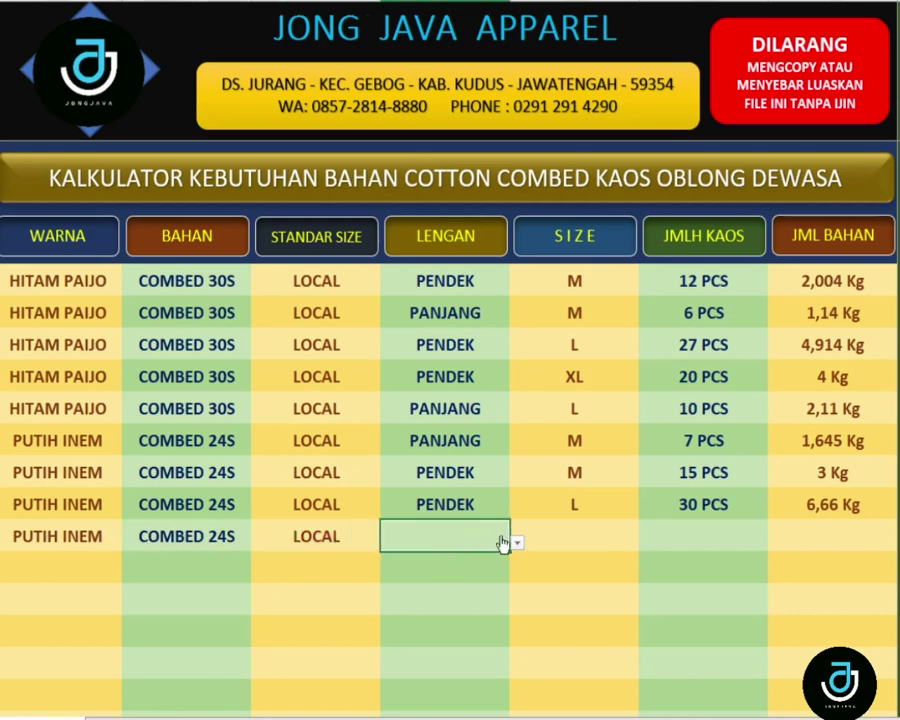
Step: Choose PANJANG sleeves, size L and quantity 5, needing 1,335 Kg
{"action": "left_click", "coordinate": [515, 542]}
{"action": "left_click", "coordinate": [418, 578]}
{"action": "left_click", "coordinate": [584, 542]}
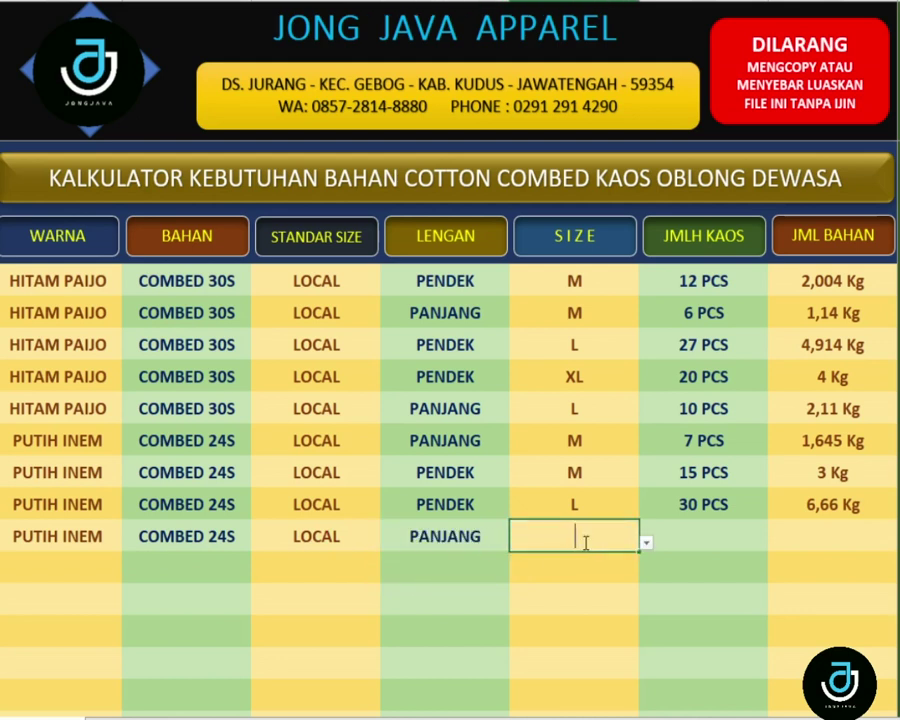
{"action": "type", "text": "L"}
{"action": "left_click", "coordinate": [714, 523]}
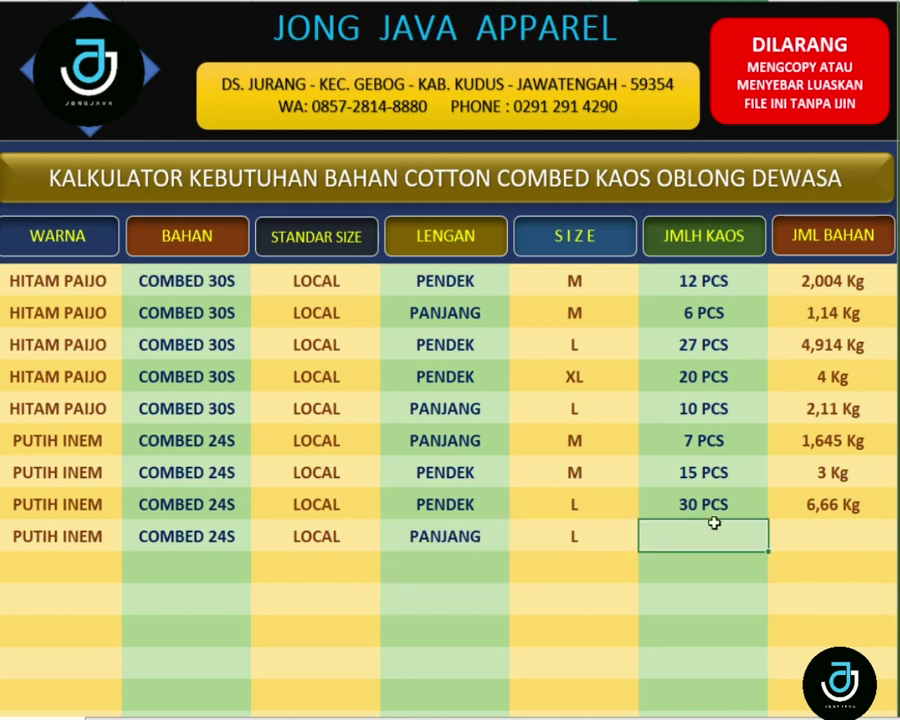
{"action": "type", "text": "5"}
{"action": "key", "text": "Return"}
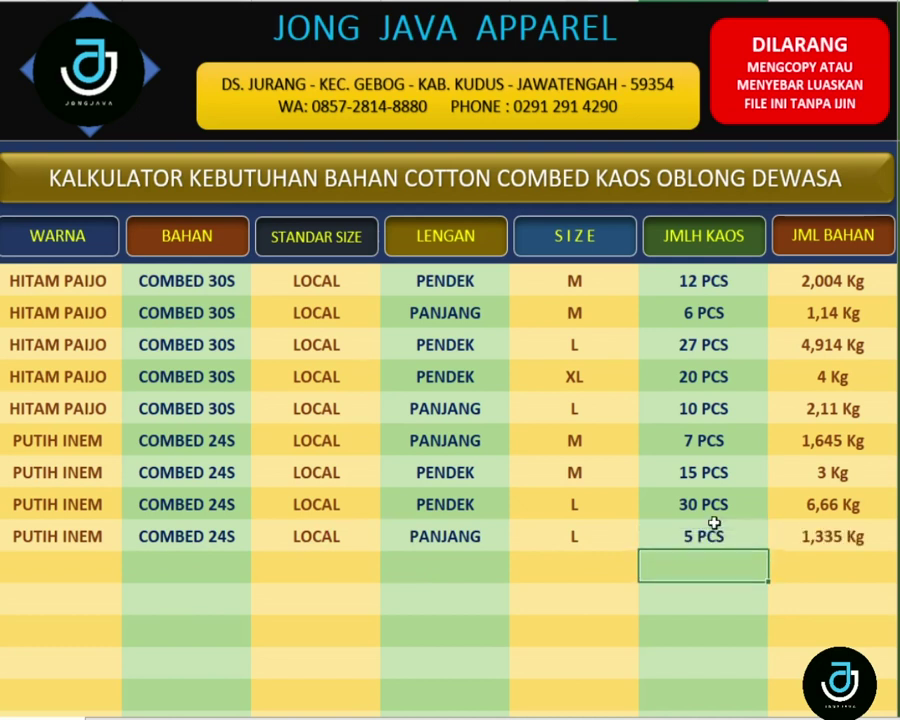
Step: Start the next row with PUTIH INEM, COMBED 24S and LOCAL
{"action": "left_click", "coordinate": [96, 578]}
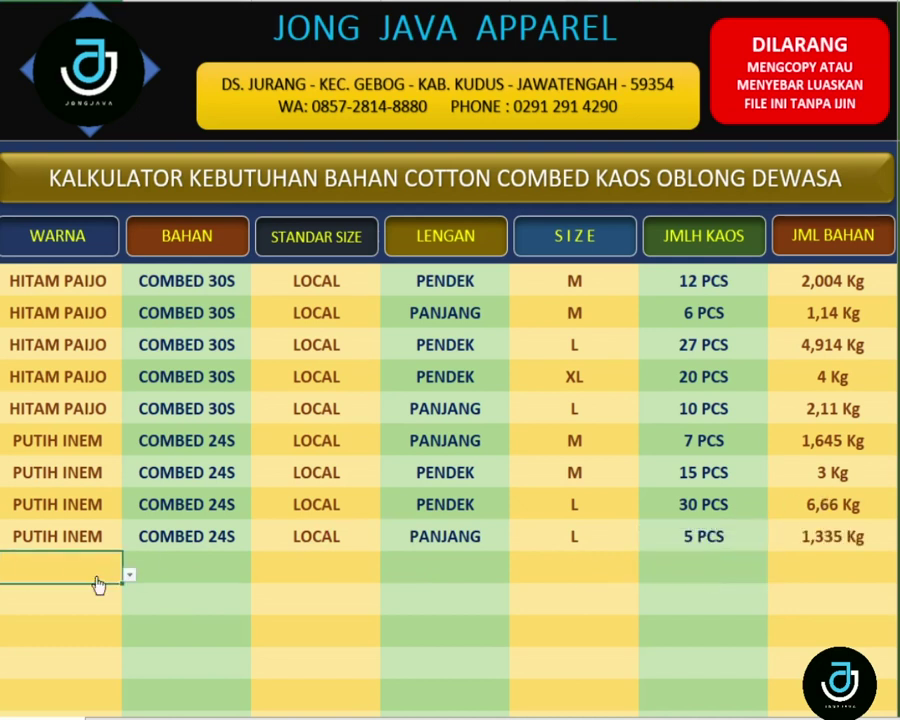
{"action": "type", "text": "PUTIH INEM"}
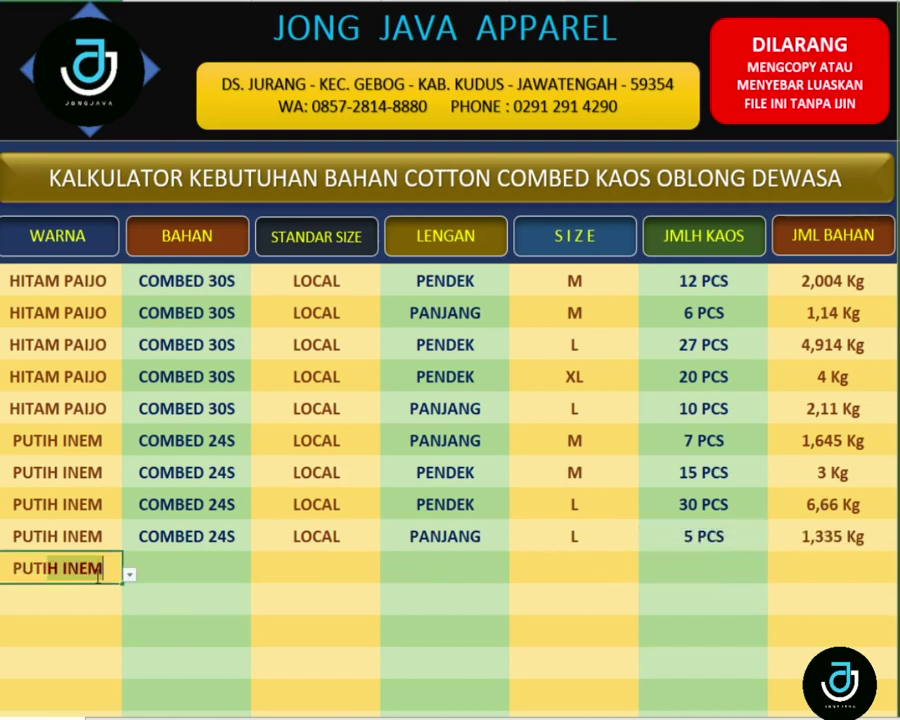
{"action": "key", "text": "Tab"}
{"action": "type", "text": "C"}
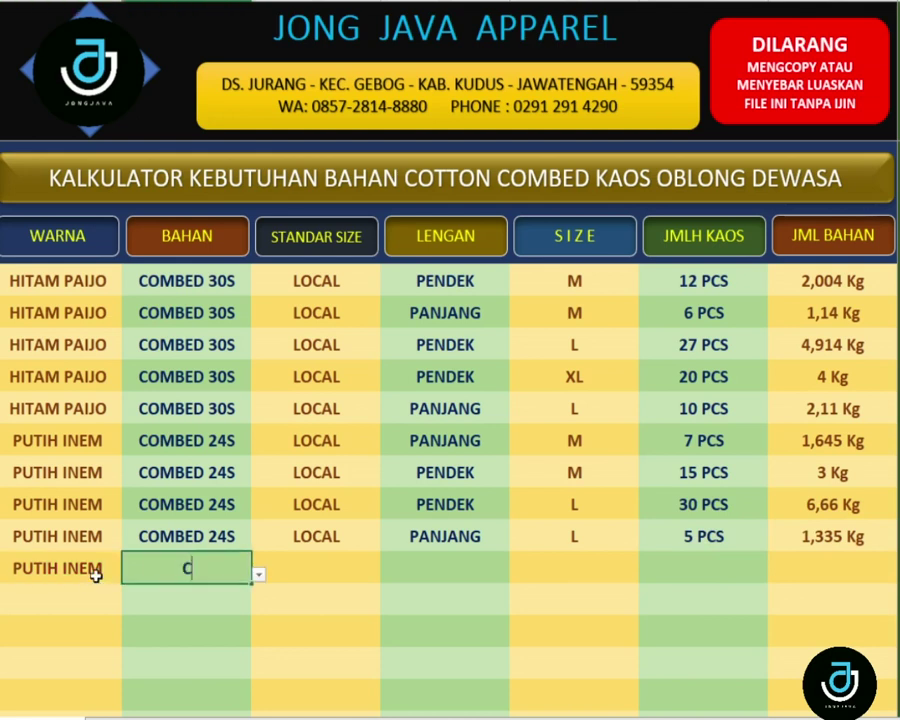
{"action": "type", "text": "OMBED "}
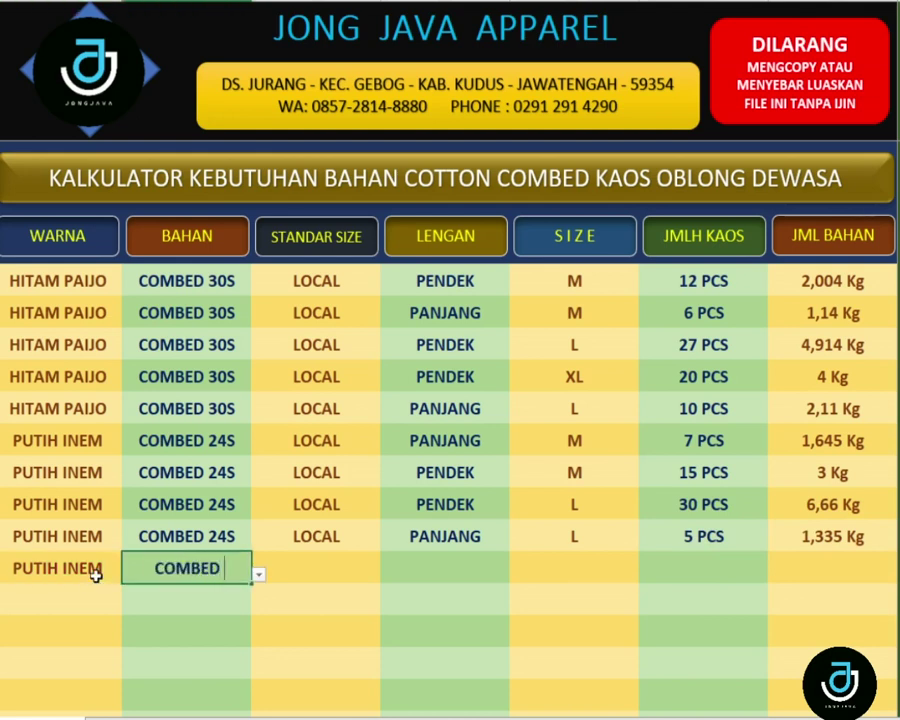
{"action": "type", "text": "24S"}
{"action": "key", "text": "Tab"}
{"action": "type", "text": "L"}
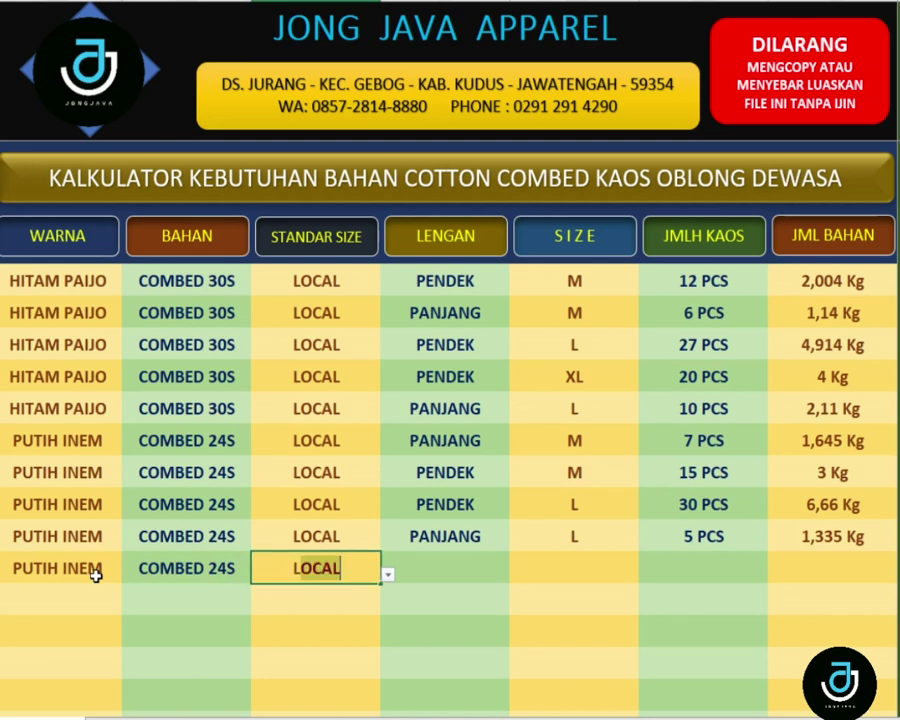
{"action": "type", "text": "OCA"}
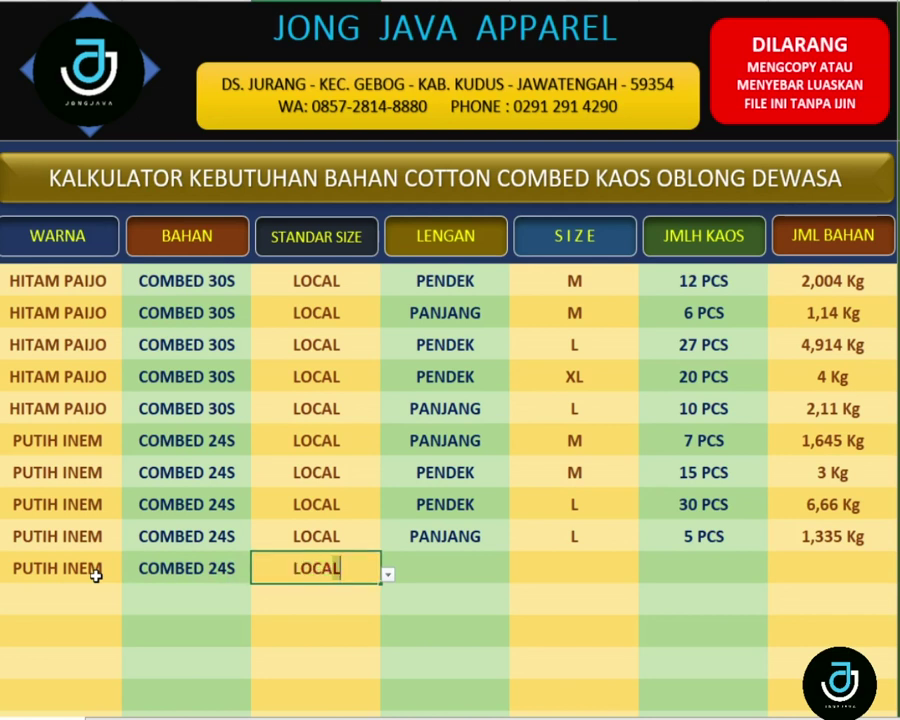
{"action": "key", "text": "Tab"}
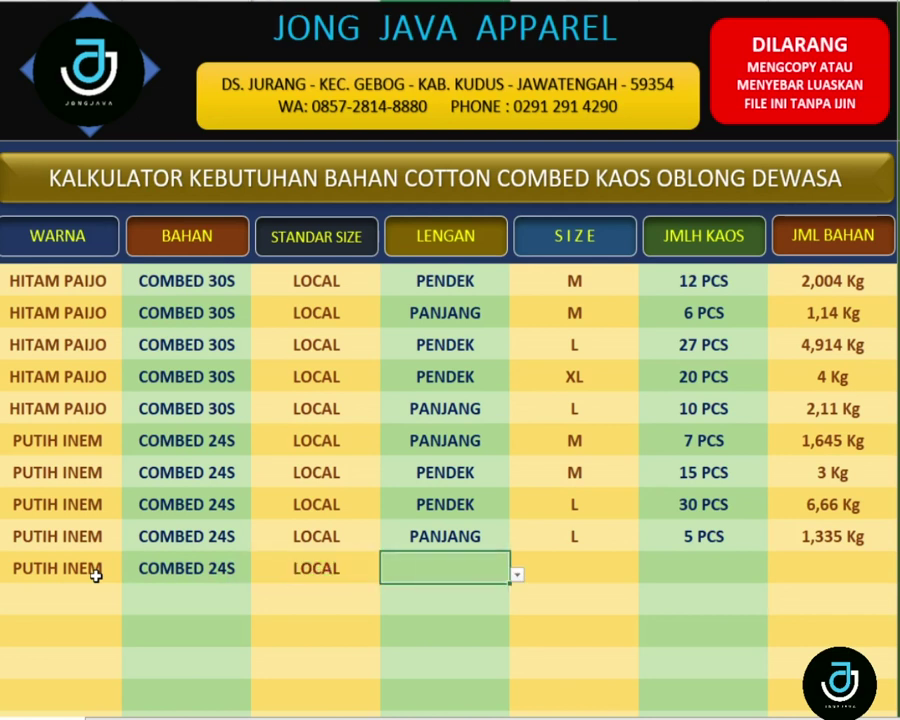
Step: Complete the row with PENDEK sleeves, size XL and 21 pieces, needing 5,25 Kg
{"action": "type", "text": "P"}
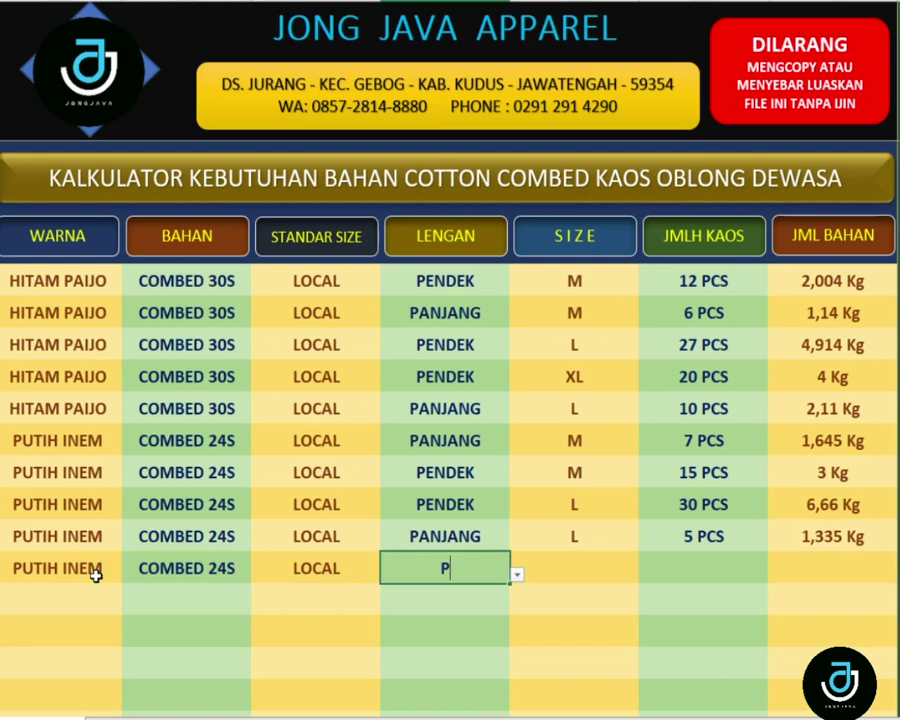
{"action": "type", "text": "ENDEK"}
{"action": "key", "text": "Tab"}
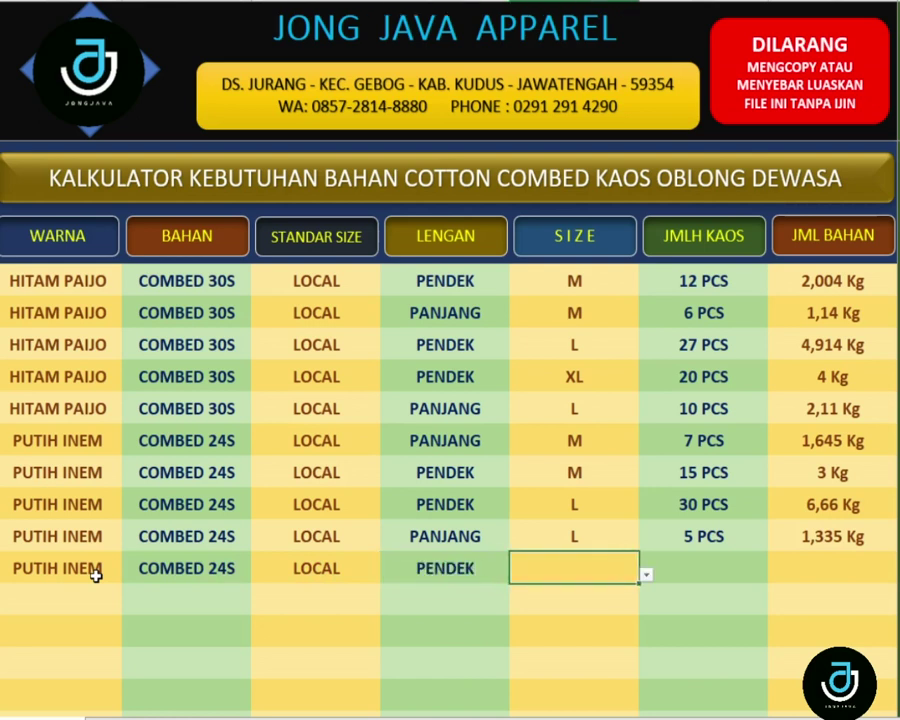
{"action": "type", "text": "XL"}
{"action": "key", "text": "Tab"}
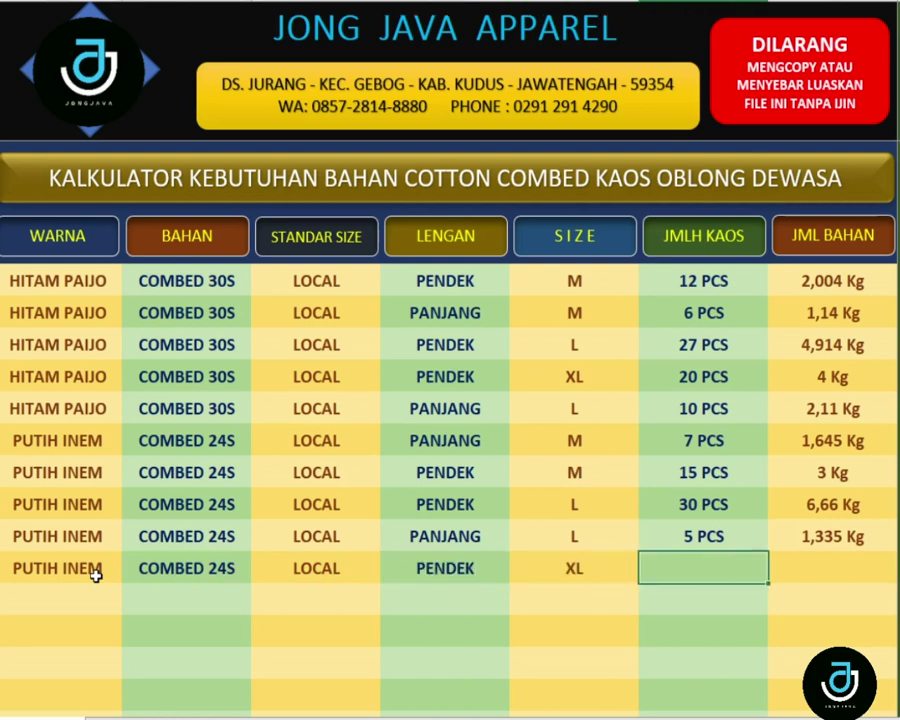
{"action": "type", "text": "21"}
{"action": "key", "text": "Return"}
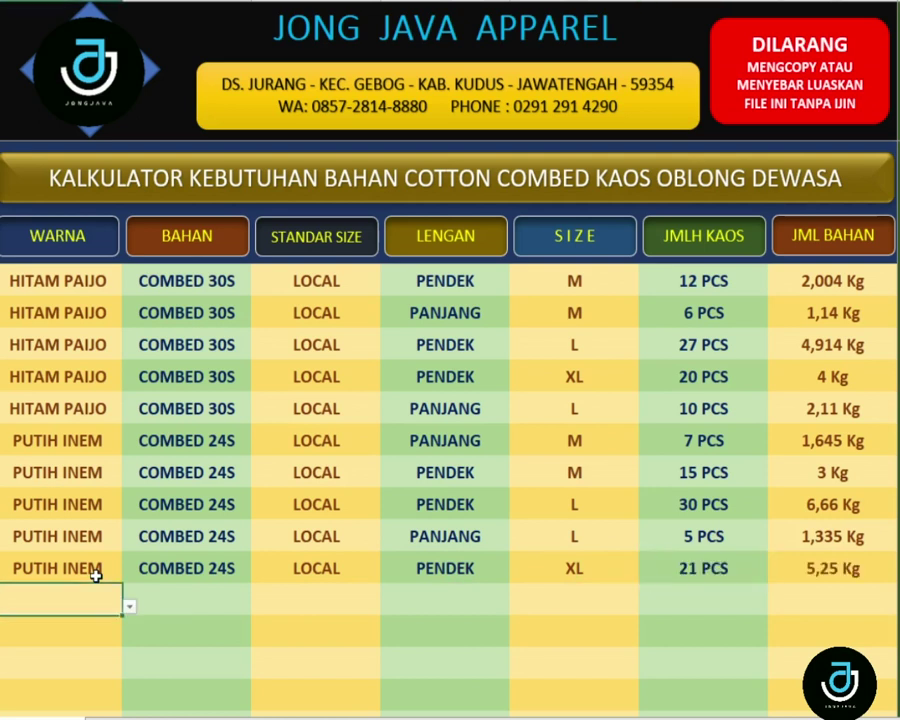
Step: Pick PINK CECEP, COMBED 30S, LOCAL and PANJANG from the new row's dropdowns
{"action": "left_click", "coordinate": [129, 606]}
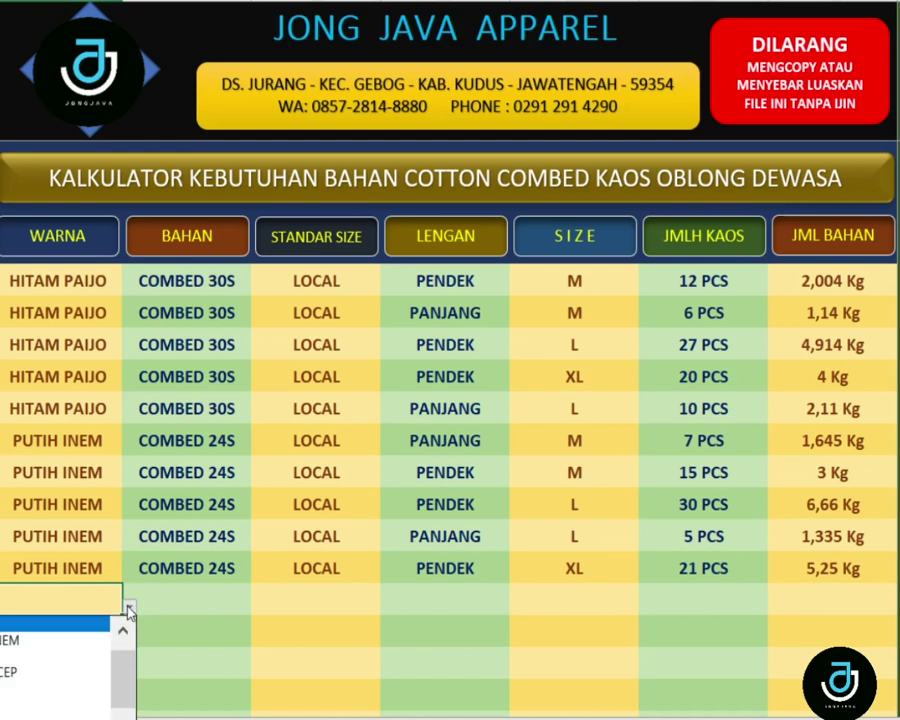
{"action": "left_click", "coordinate": [70, 674]}
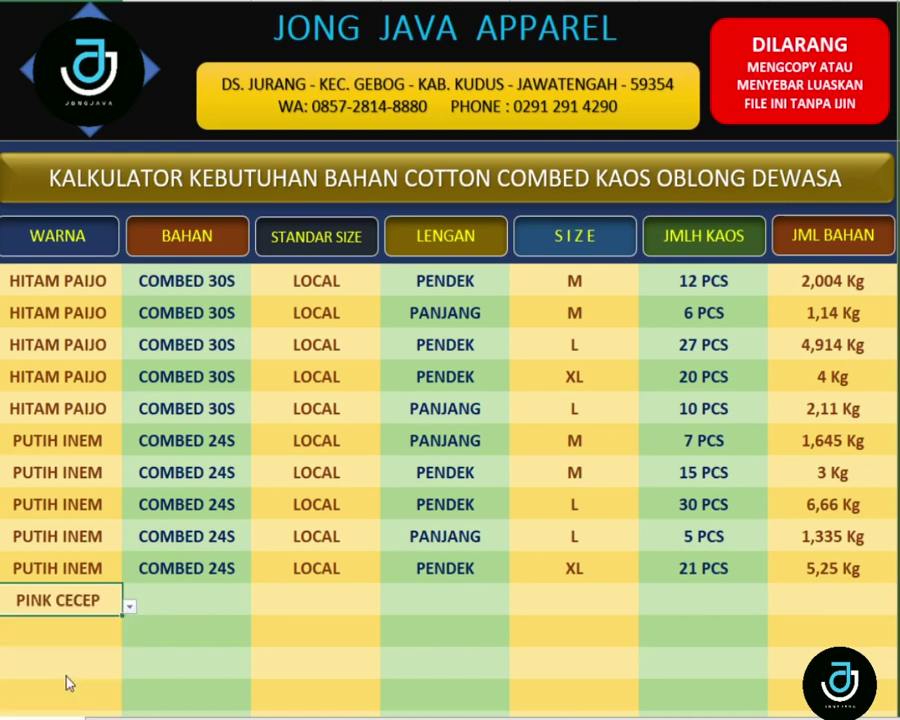
{"action": "left_click", "coordinate": [181, 601]}
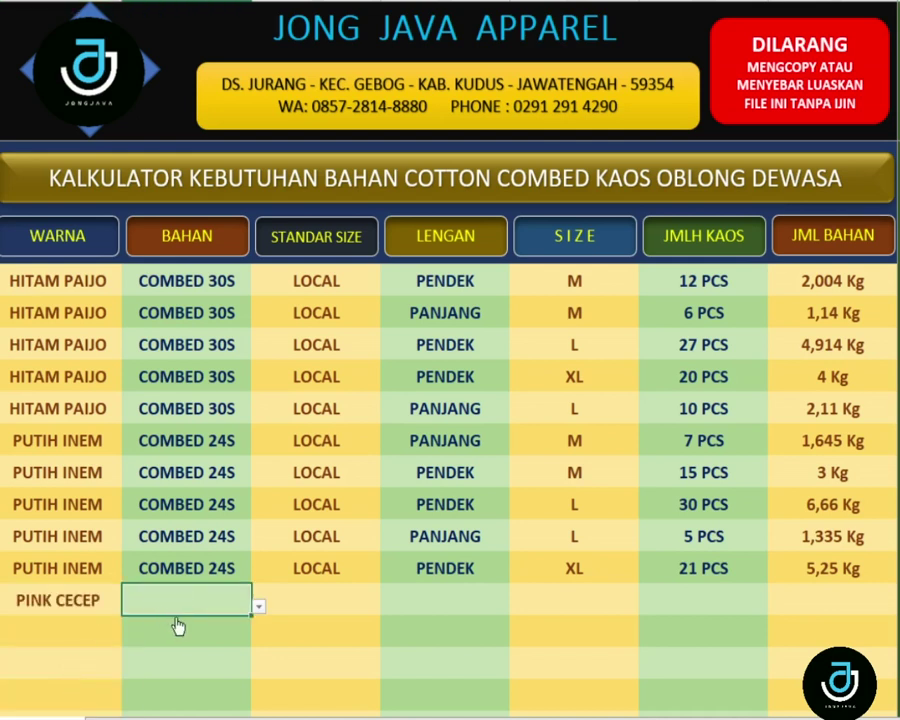
{"action": "left_click", "coordinate": [258, 605]}
{"action": "left_click", "coordinate": [194, 624]}
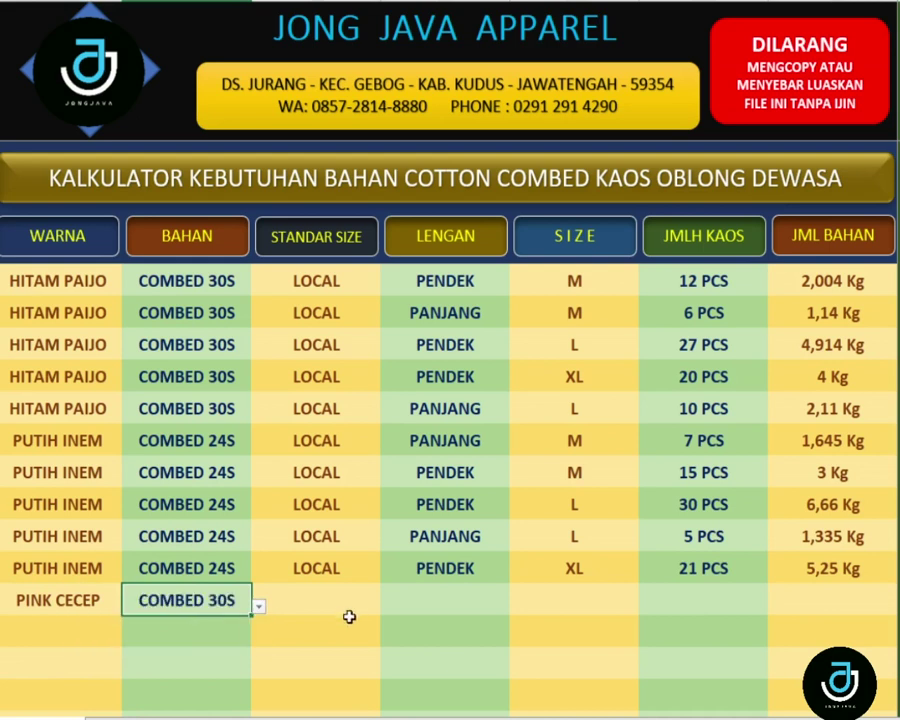
{"action": "left_click", "coordinate": [368, 600]}
{"action": "left_click", "coordinate": [387, 606]}
{"action": "left_click", "coordinate": [297, 631]}
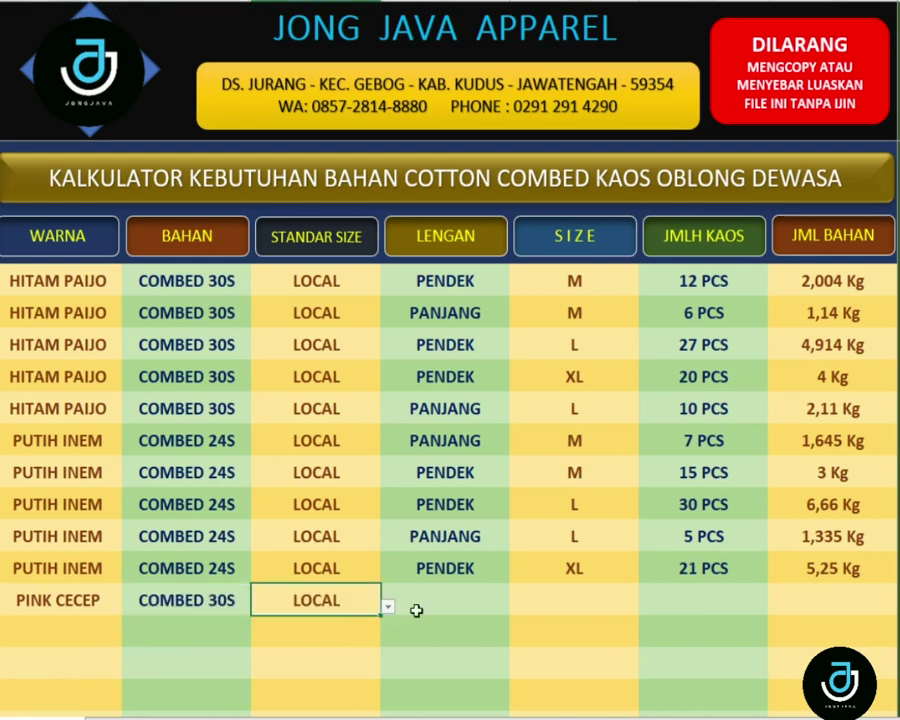
{"action": "left_click", "coordinate": [482, 592]}
{"action": "left_click", "coordinate": [516, 606]}
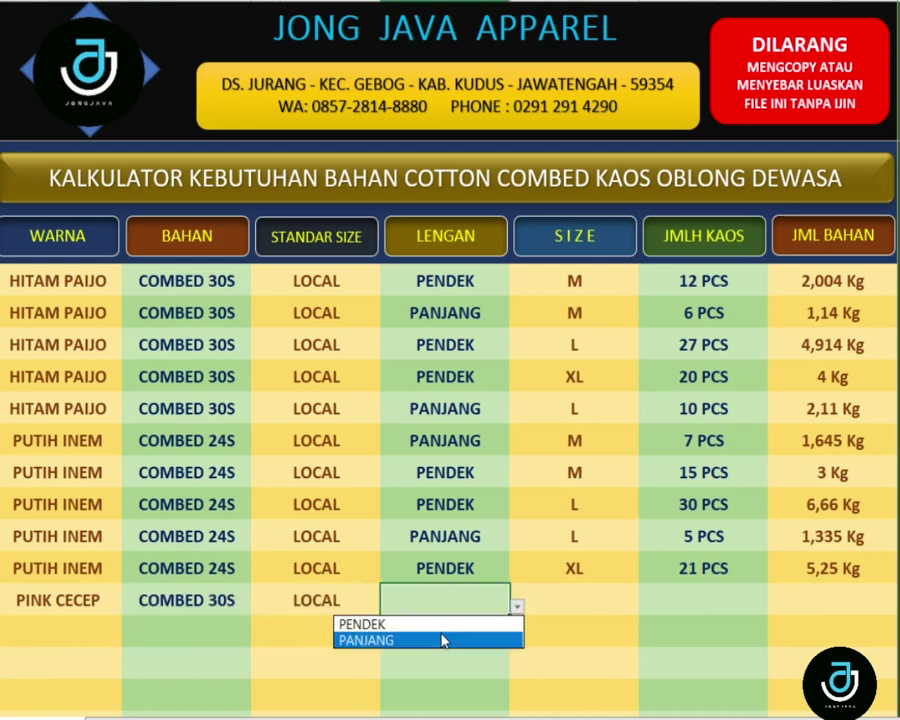
{"action": "left_click", "coordinate": [446, 639]}
Step: Enter size M and quantity 9 for the PINK CECEP row
{"action": "left_click", "coordinate": [581, 608]}
{"action": "type", "text": "M"}
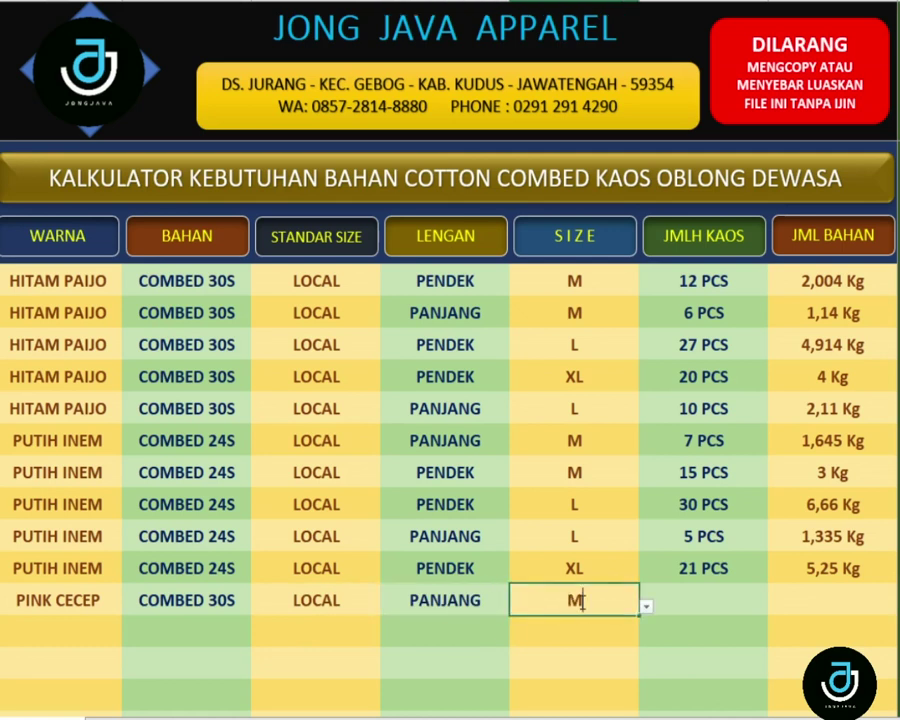
{"action": "left_click", "coordinate": [720, 590]}
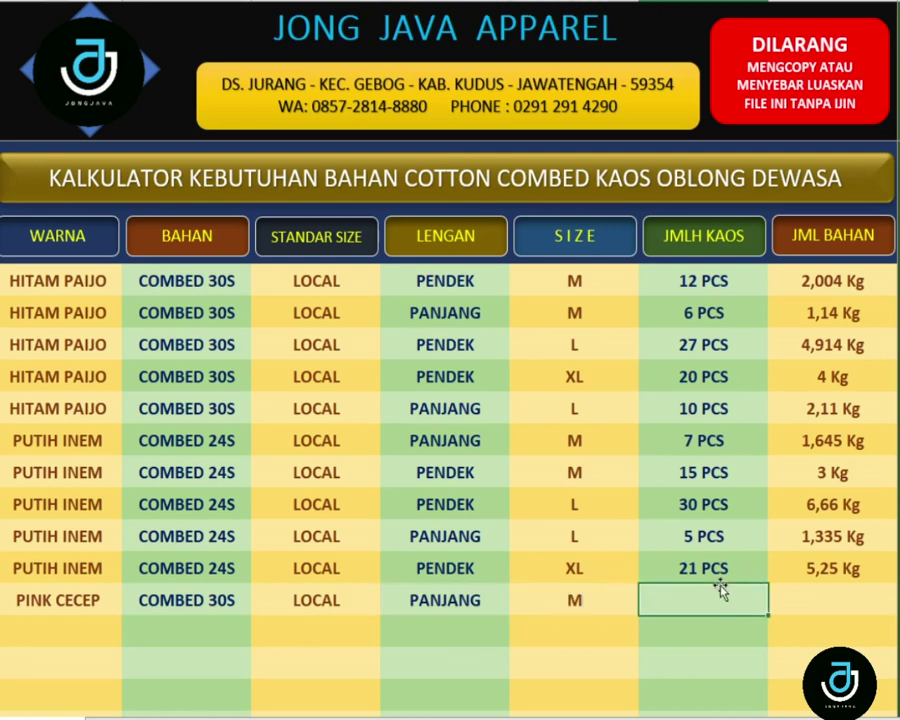
{"action": "type", "text": "9"}
{"action": "left_click", "coordinate": [36, 632]}
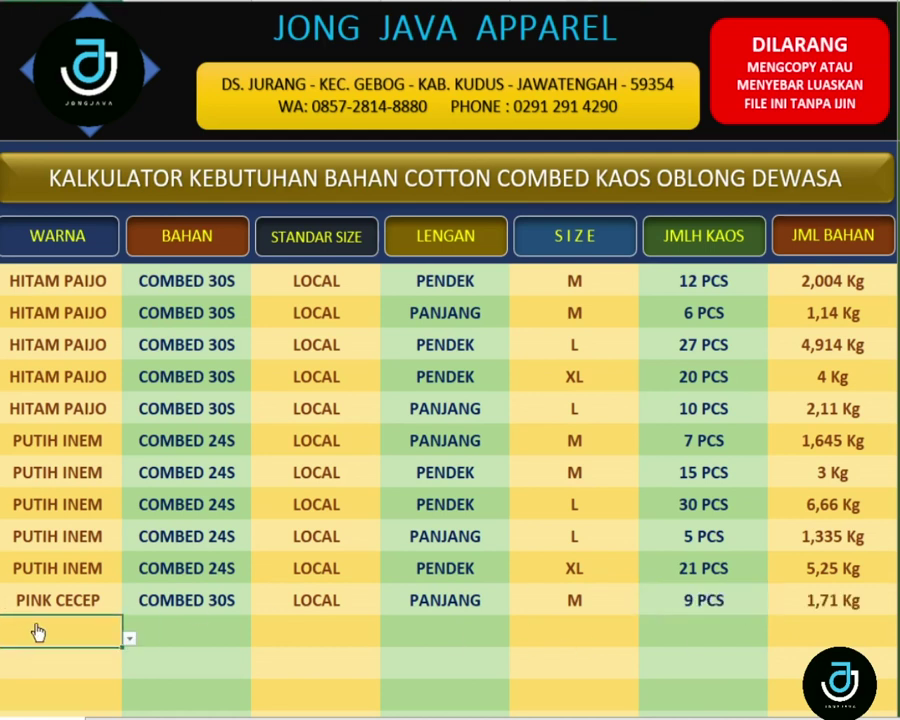
Step: Enter PINK CECEP and COMBED 30S, cancelling the rejected 'COMBED' fabric entry
{"action": "type", "text": "PINK CECEP"}
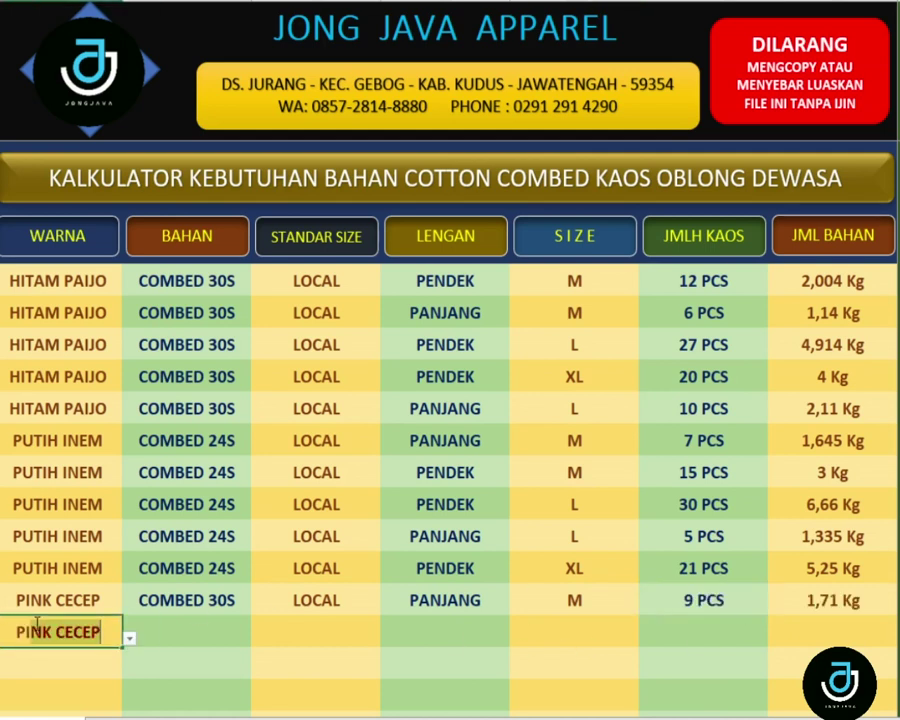
{"action": "key", "text": "Tab"}
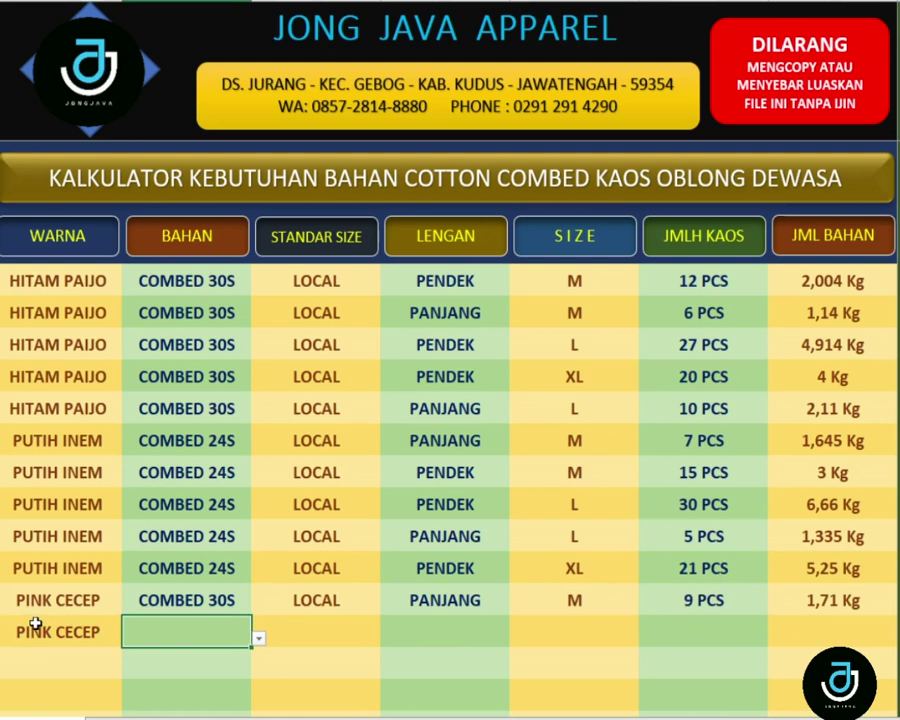
{"action": "type", "text": "COMB"}
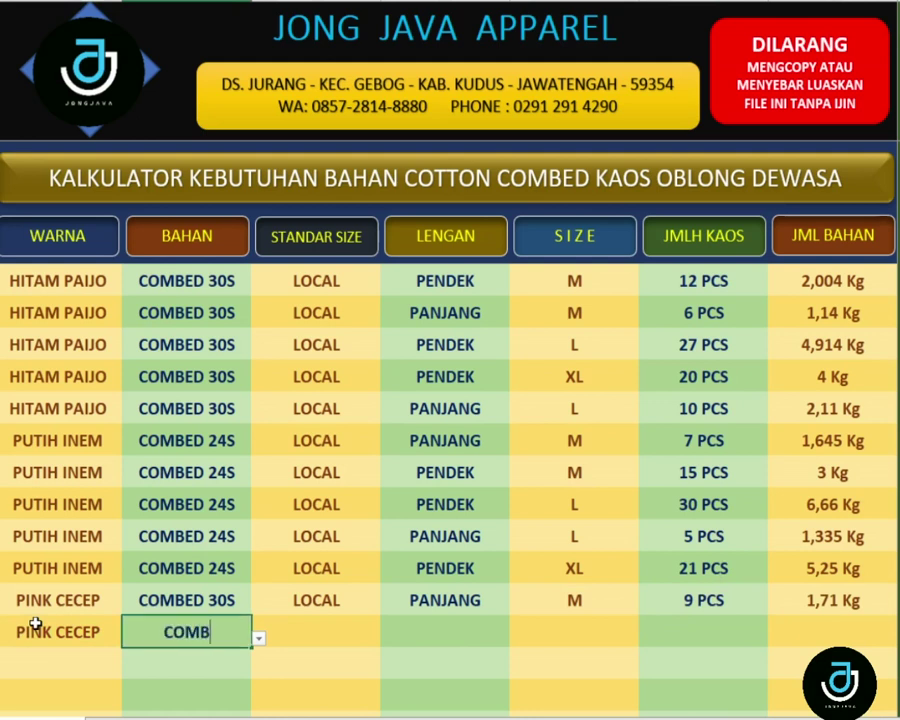
{"action": "type", "text": "ED"}
{"action": "key", "text": "Tab"}
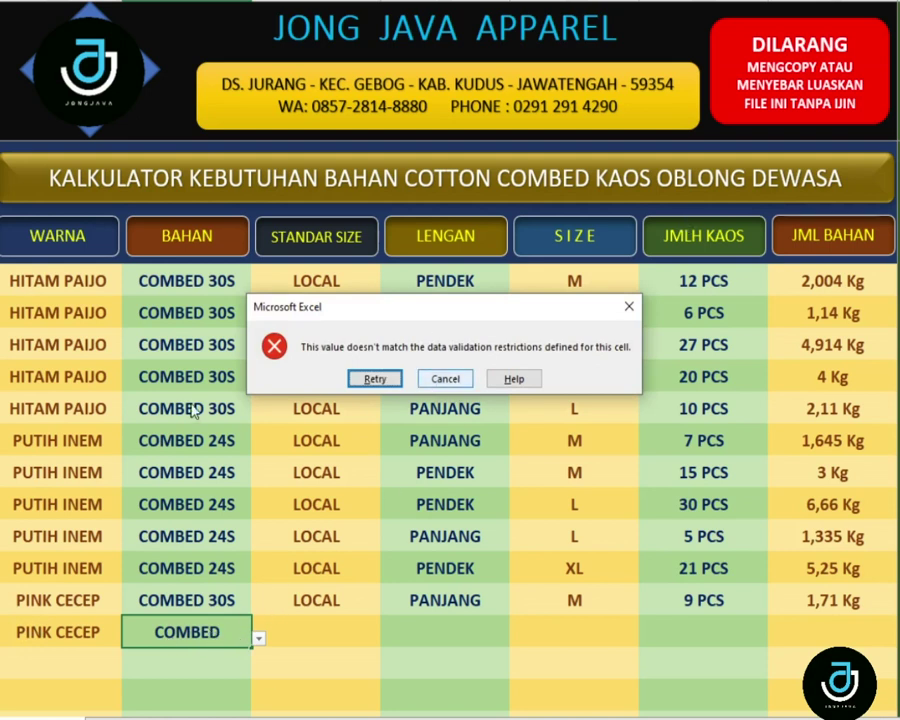
{"action": "left_click", "coordinate": [436, 378]}
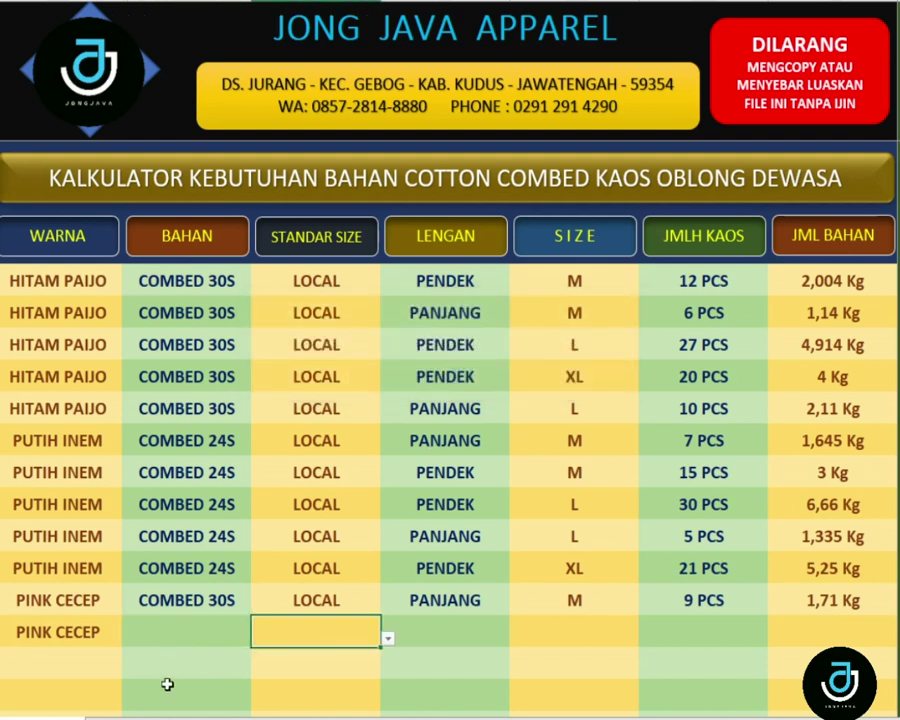
{"action": "left_click", "coordinate": [187, 637]}
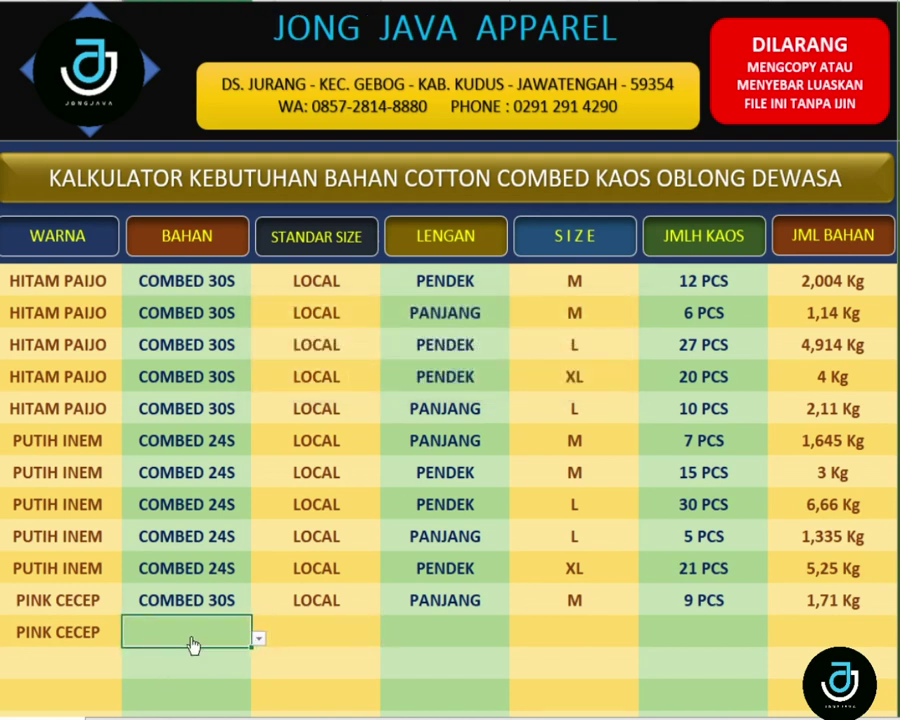
{"action": "type", "text": "COM"}
{"action": "type", "text": "BED "}
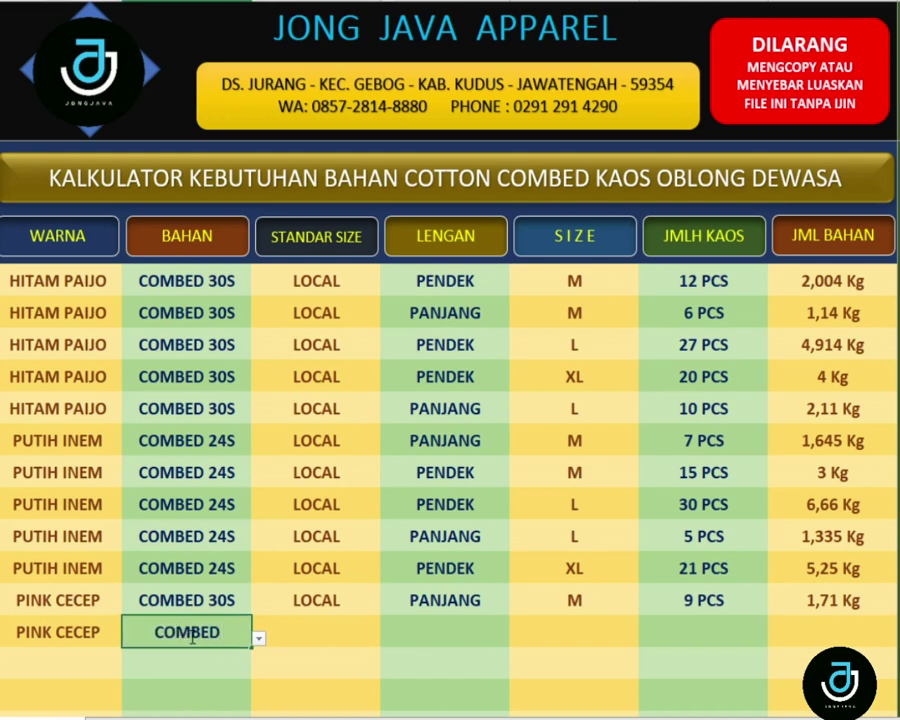
{"action": "type", "text": "30S"}
{"action": "key", "text": "Tab"}
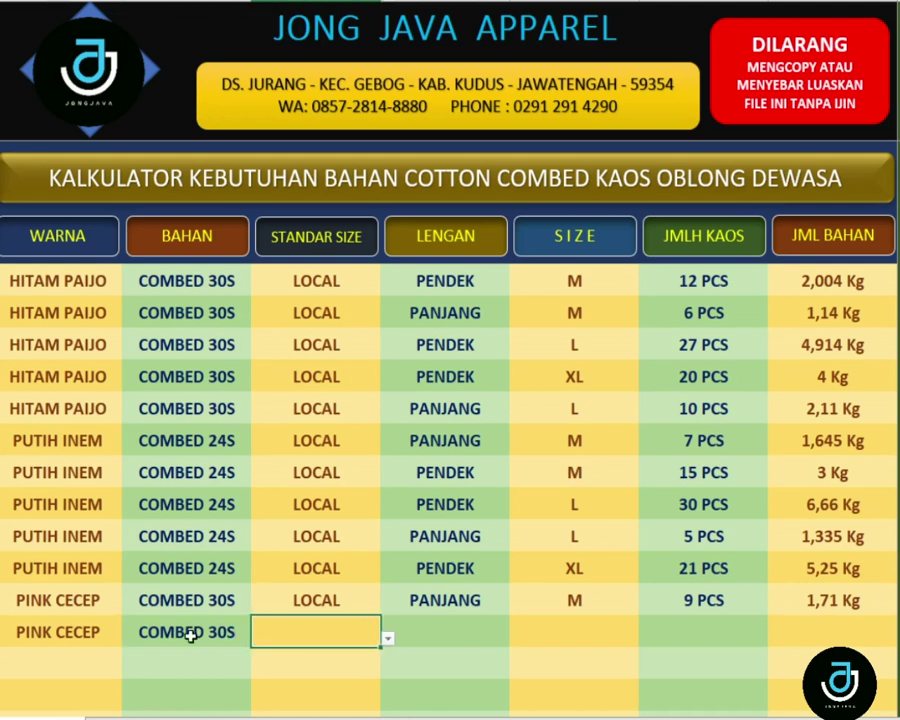
Step: Complete the row with LOCAL, PENDEK, size L and 12 pieces, needing 2,184 Kg
{"action": "type", "text": "LO"}
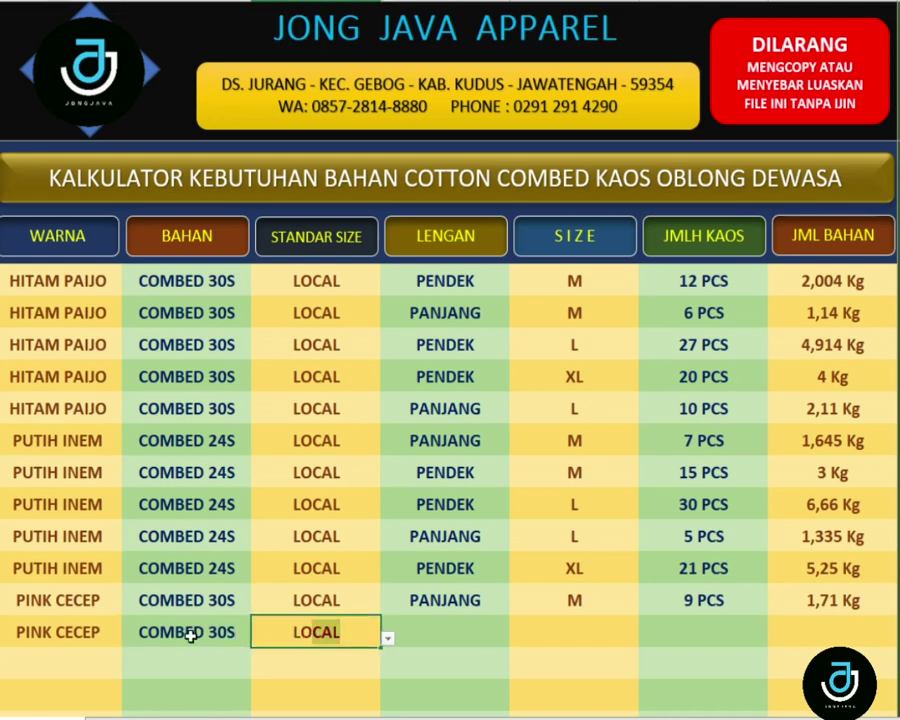
{"action": "key", "text": "Tab"}
{"action": "type", "text": "PEN"}
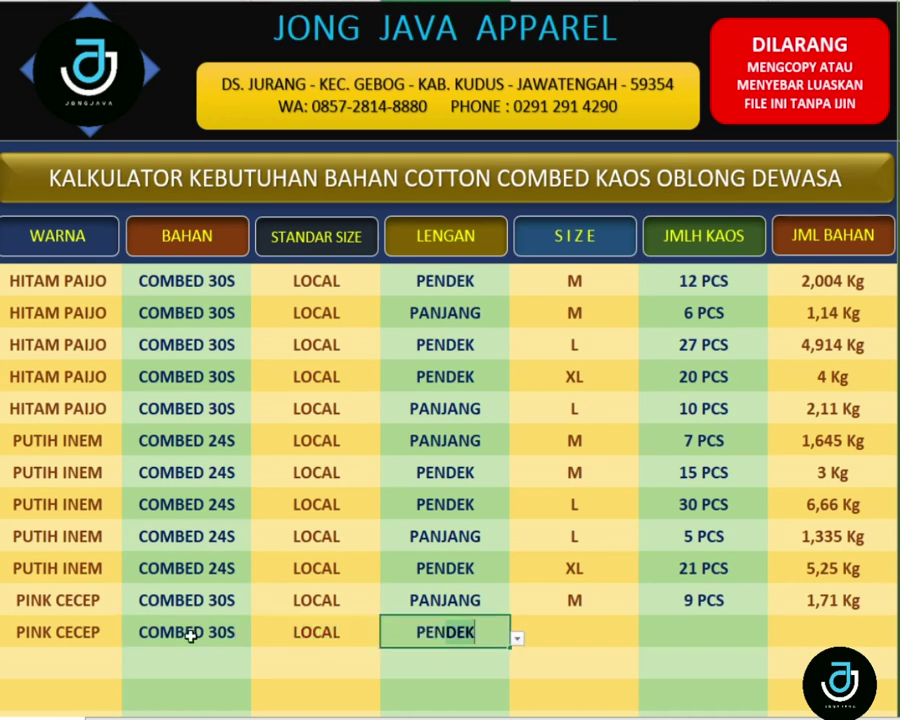
{"action": "key", "text": "Tab"}
{"action": "type", "text": "L"}
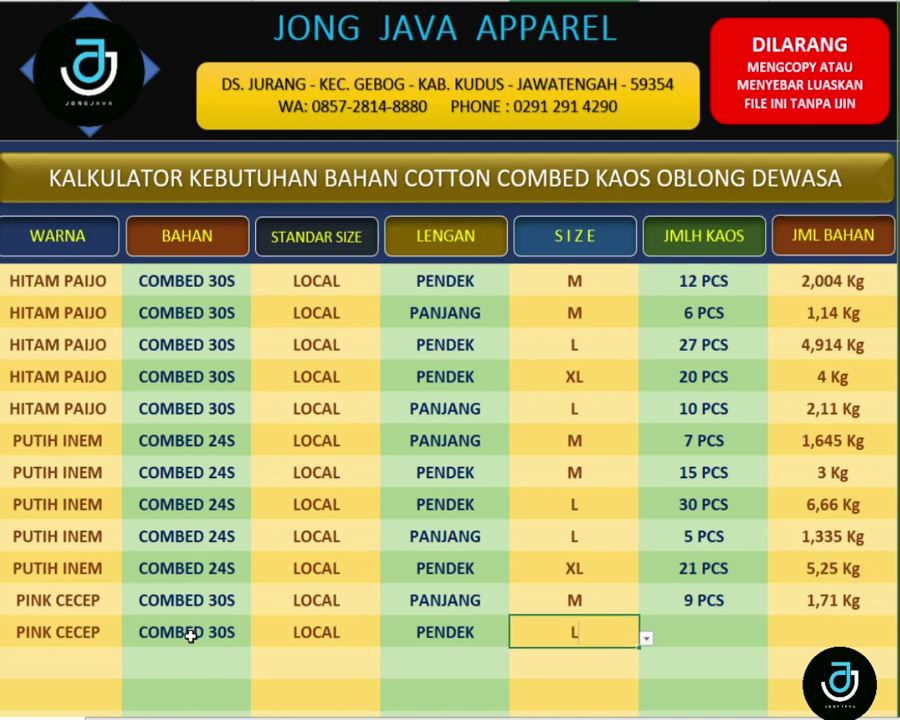
{"action": "key", "text": "Tab"}
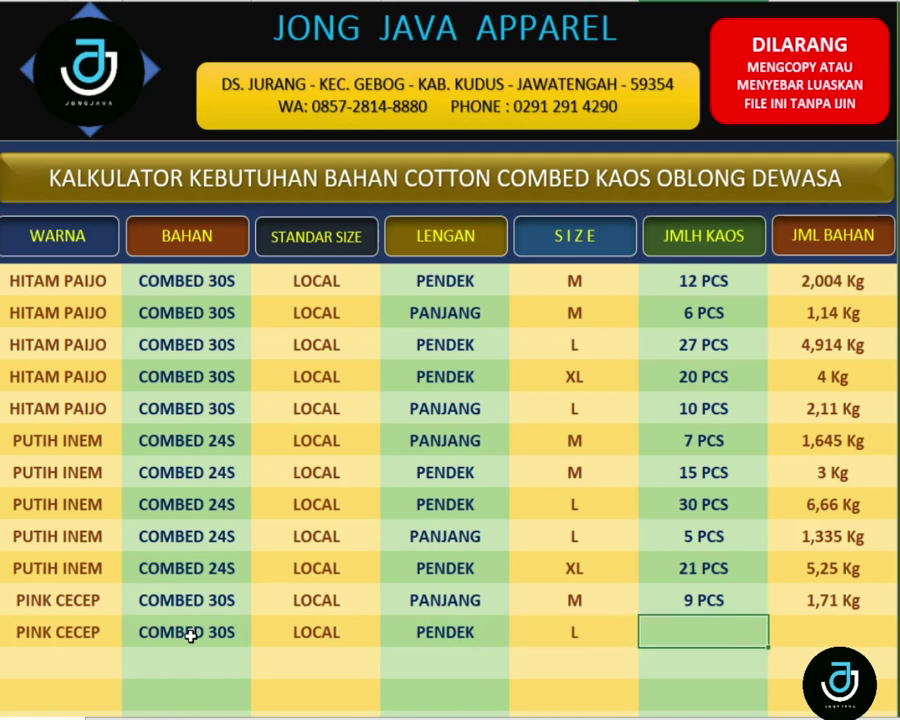
{"action": "type", "text": "1"}
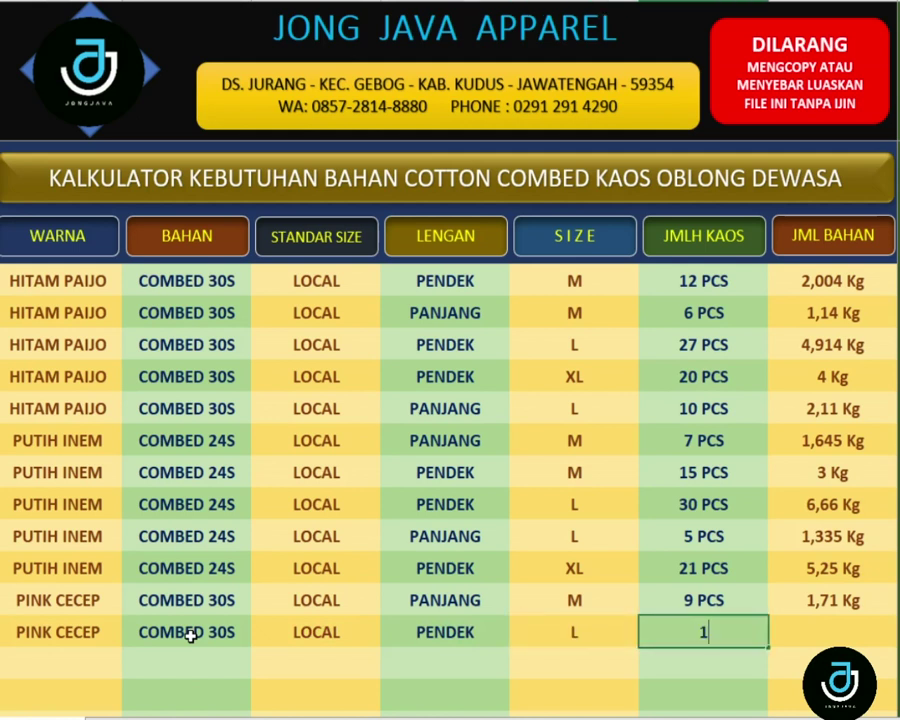
{"action": "type", "text": "2"}
{"action": "key", "text": "Return"}
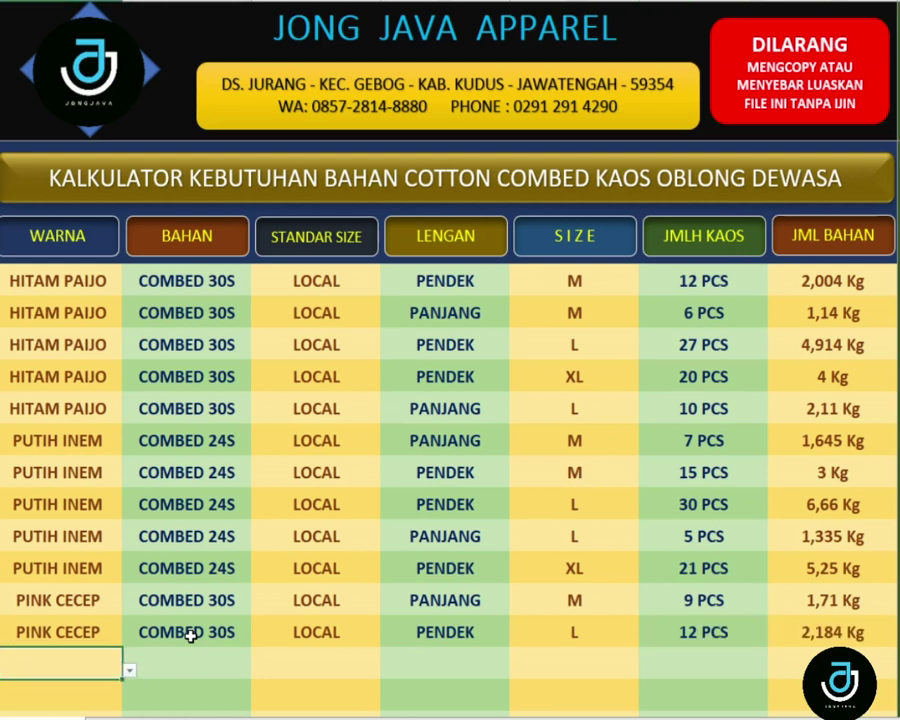
Step: Type PINK CECEP, COMBED 30S, LOCAL, PENDEK, size XL and 15 pieces across the next row
{"action": "type", "text": "pi"}
{"action": "key", "text": "Tab"}
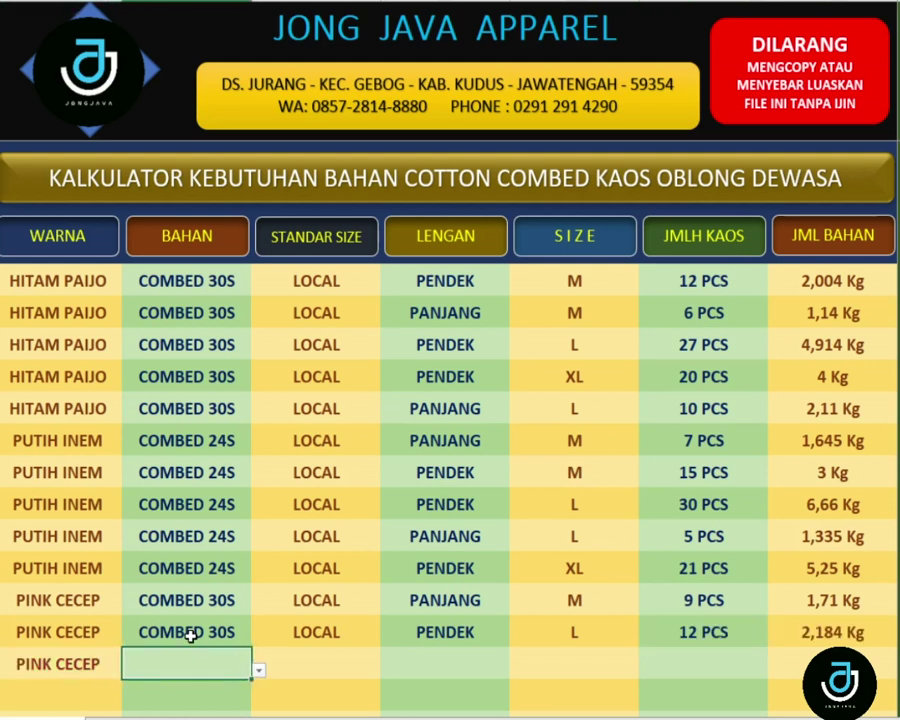
{"action": "type", "text": "COMB"}
{"action": "type", "text": "ED 30S"}
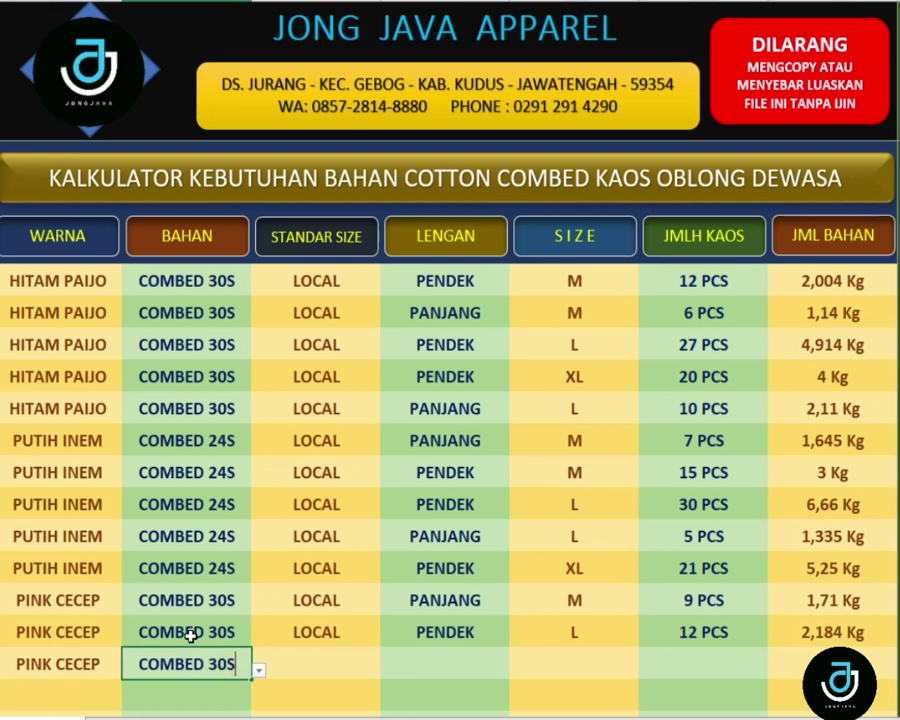
{"action": "key", "text": "Tab"}
{"action": "type", "text": "lo"}
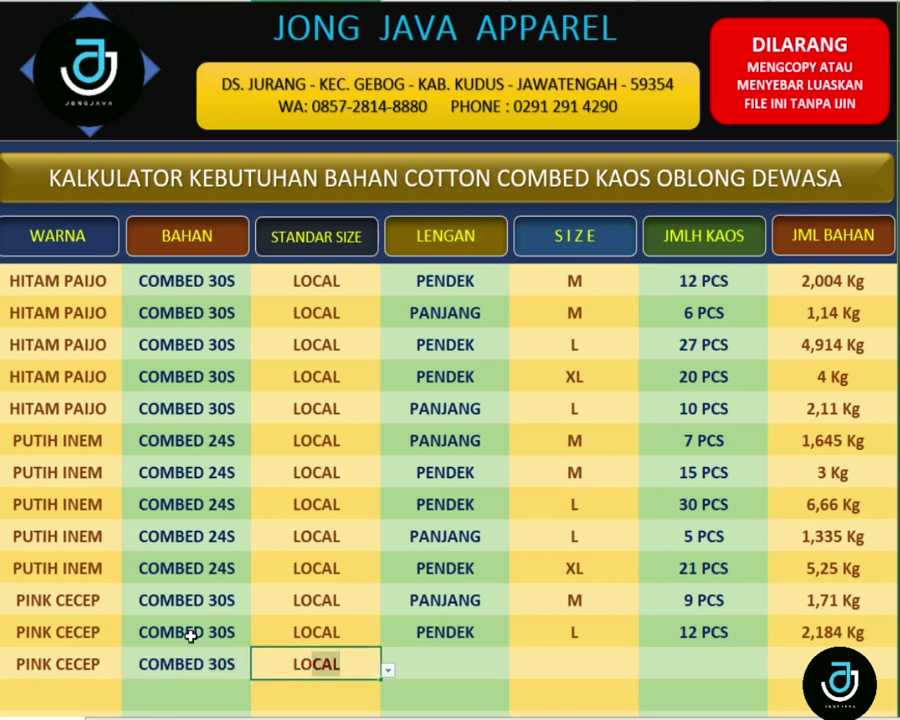
{"action": "key", "text": "Tab"}
{"action": "type", "text": "pen"}
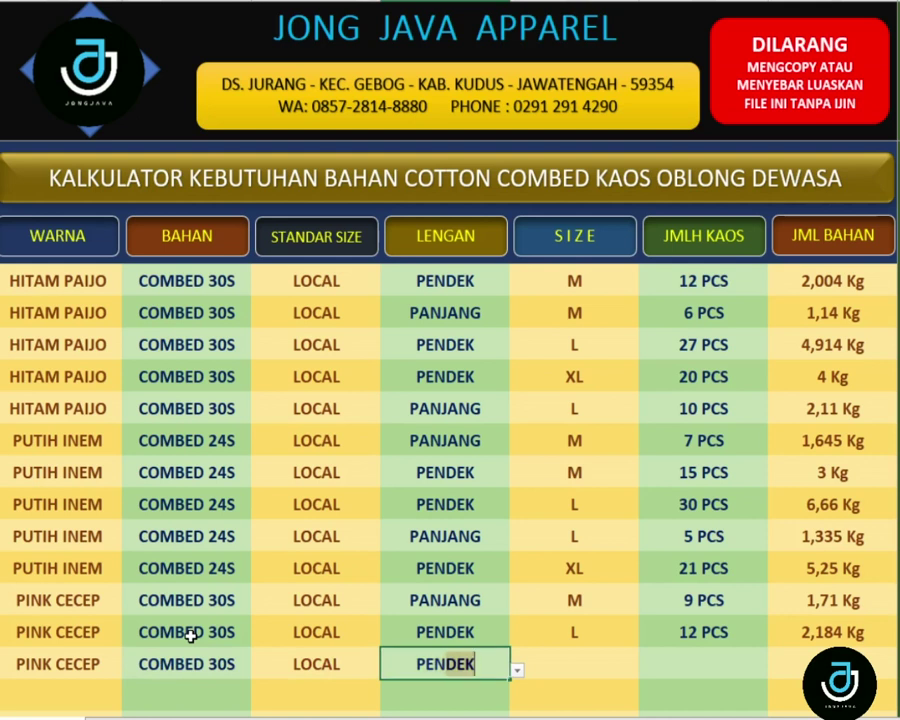
{"action": "key", "text": "Tab"}
{"action": "type", "text": "XL"}
{"action": "key", "text": "Tab"}
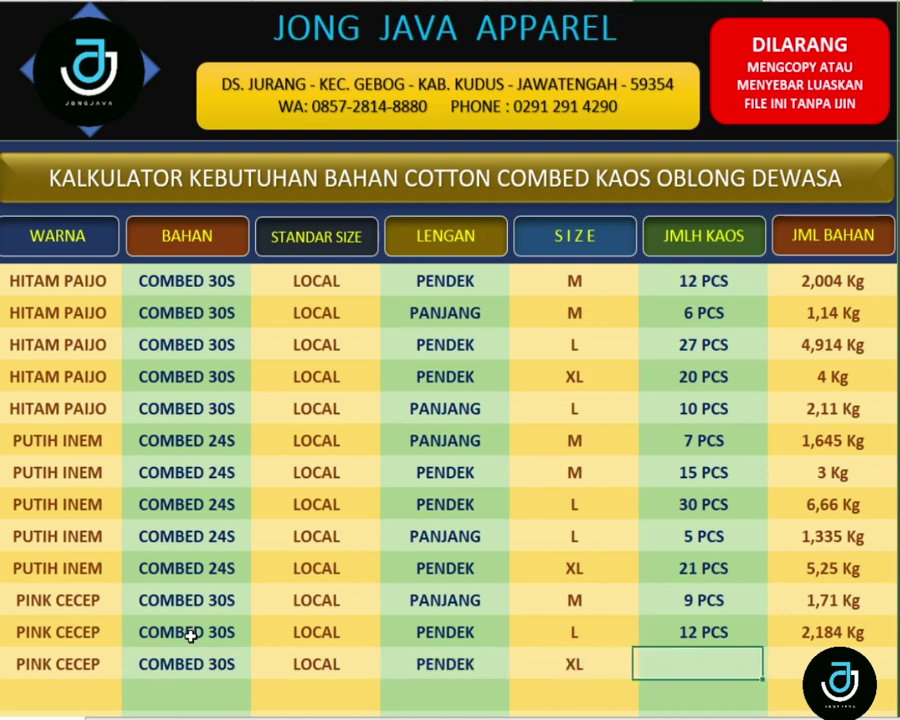
{"action": "type", "text": "15"}
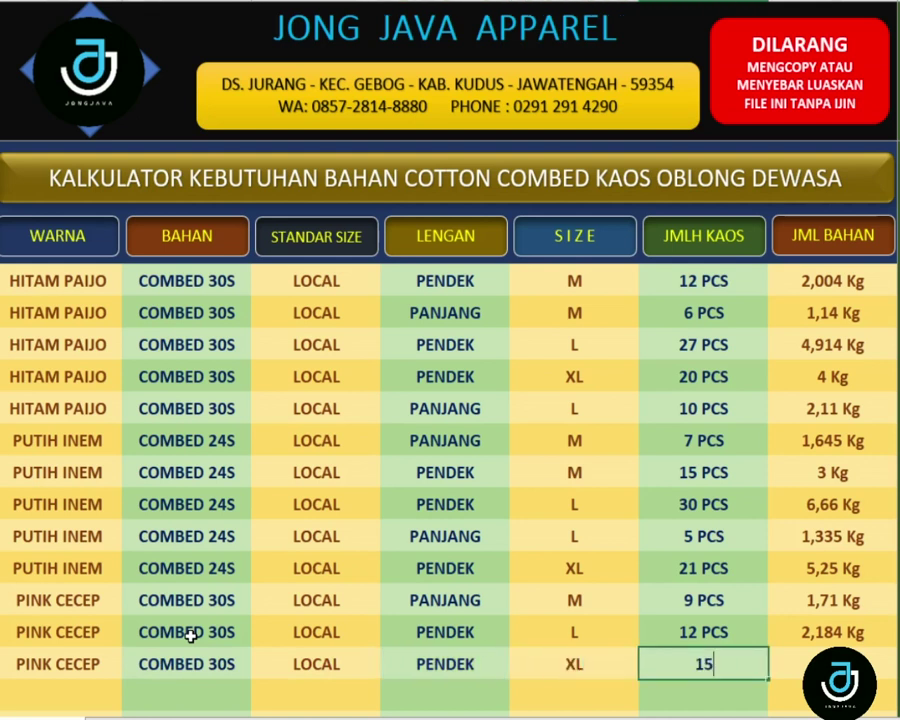
{"action": "key", "text": "Return"}
Step: Start the next row with PINK CECEP, COMBED 30S and LOCAL
{"action": "key", "text": "Left"}
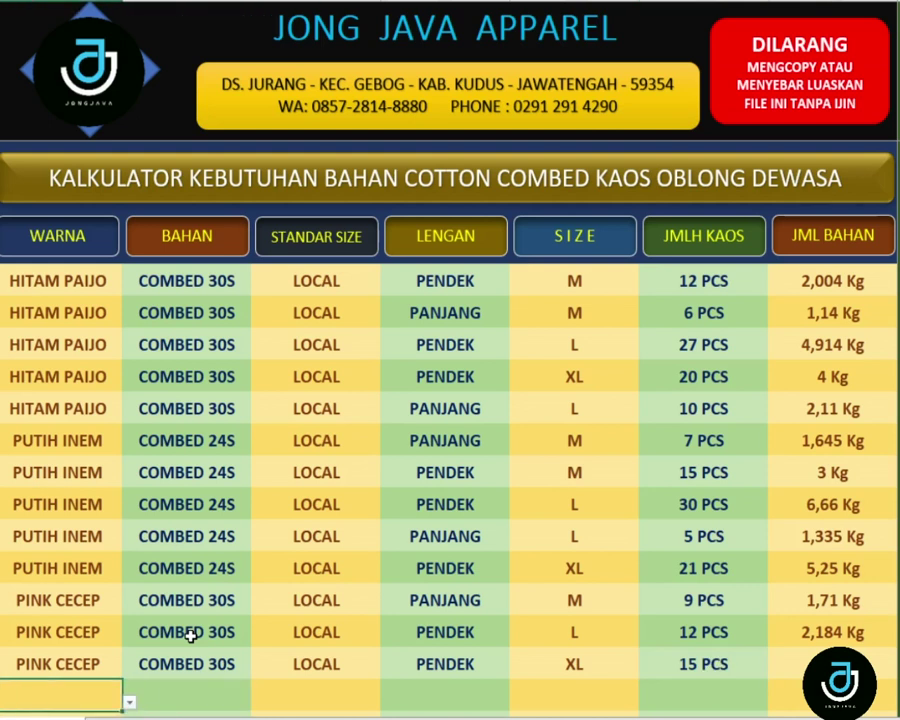
{"action": "type", "text": "P"}
{"action": "type", "text": "IN"}
{"action": "key", "text": "Tab"}
{"action": "type", "text": "C"}
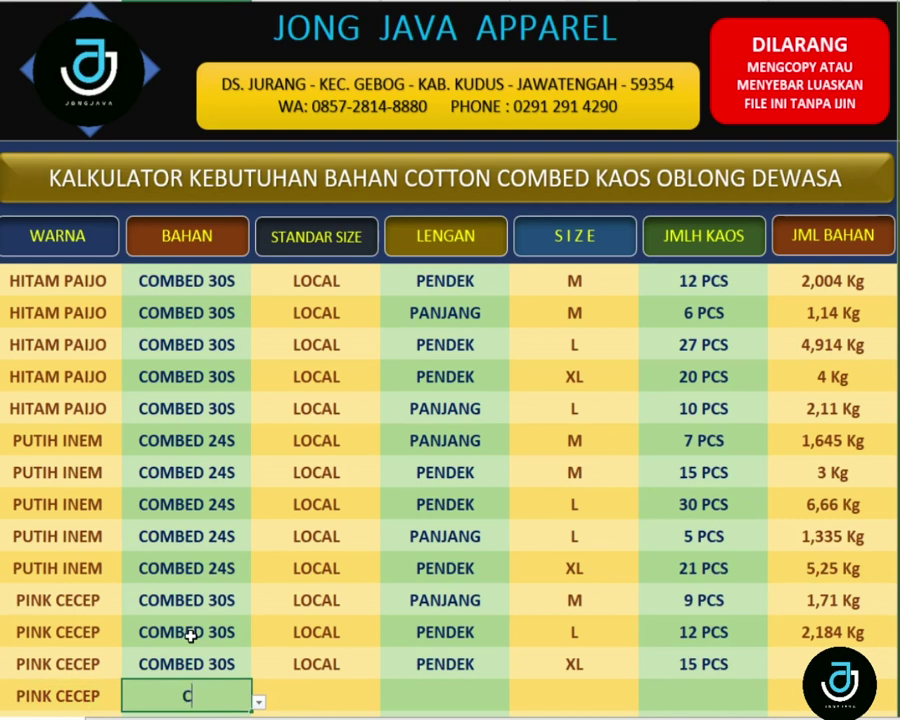
{"action": "type", "text": "OMBED "}
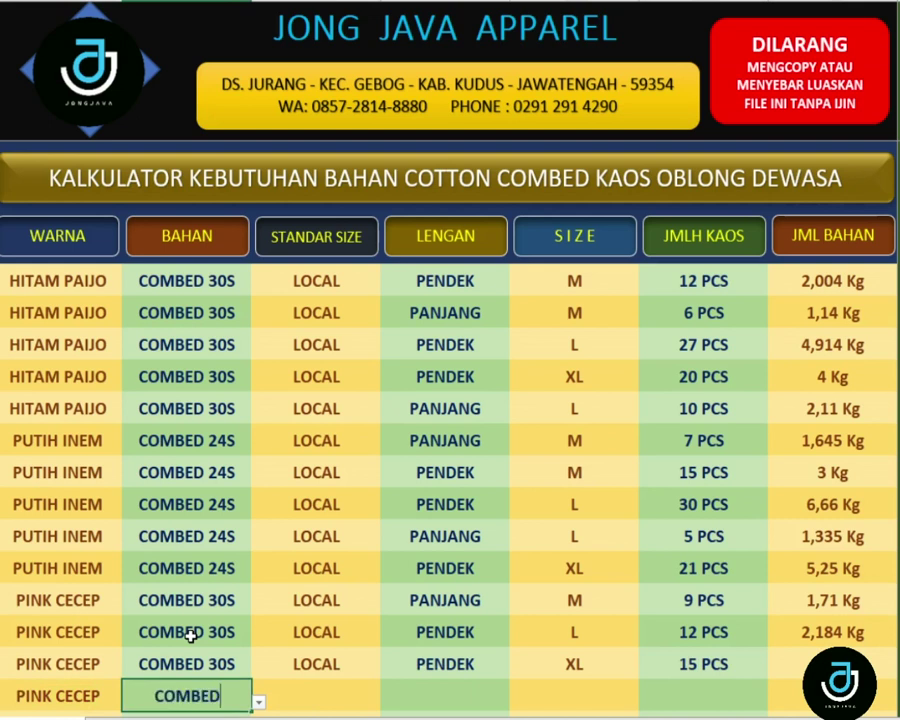
{"action": "type", "text": "30S"}
{"action": "key", "text": "Tab"}
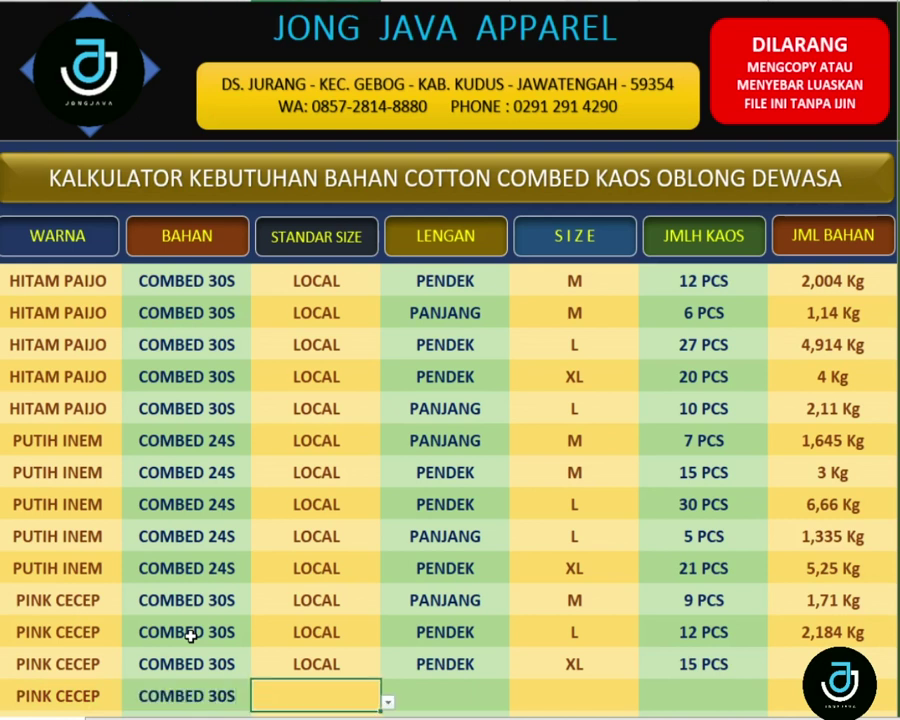
{"action": "type", "text": "LOCAL"}
{"action": "key", "text": "Tab"}
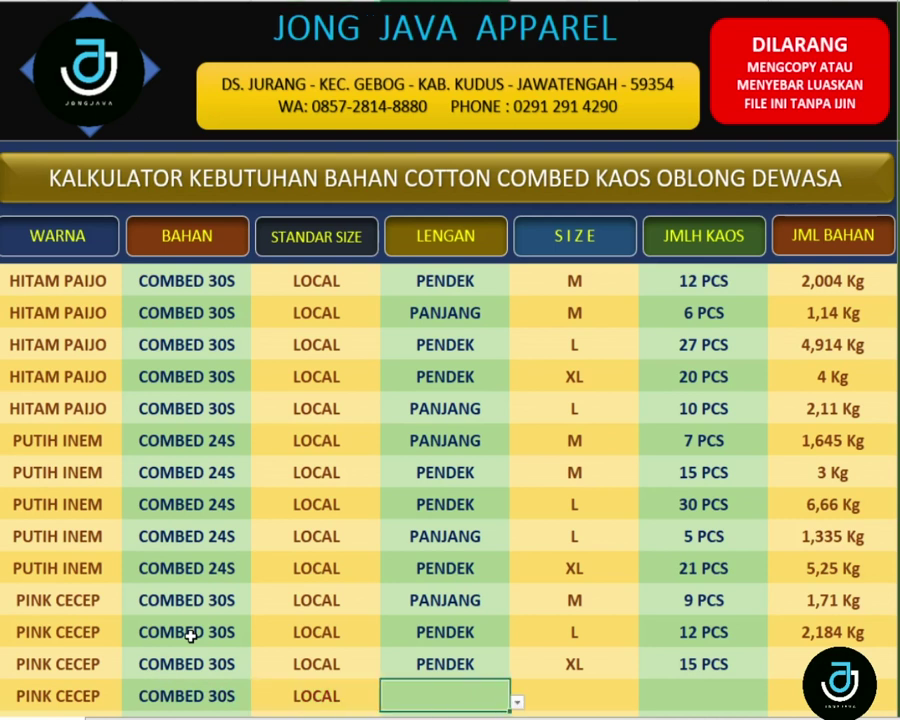
Step: Complete the row with PENDEK sleeves, size 2XL and 16 pieces
{"action": "type", "text": "PENDEK"}
{"action": "key", "text": "Tab"}
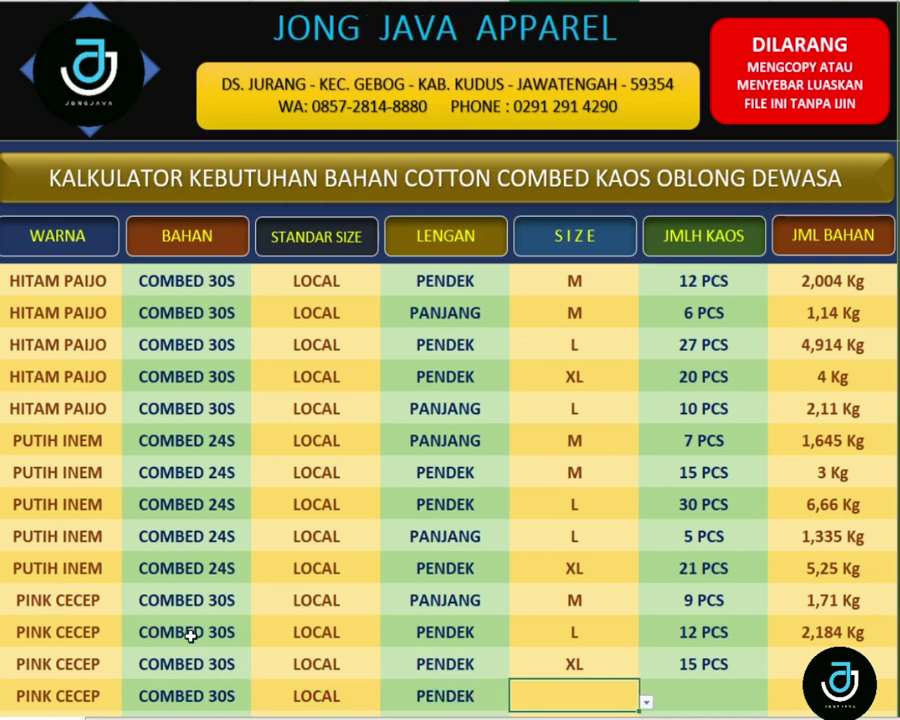
{"action": "type", "text": "2X"}
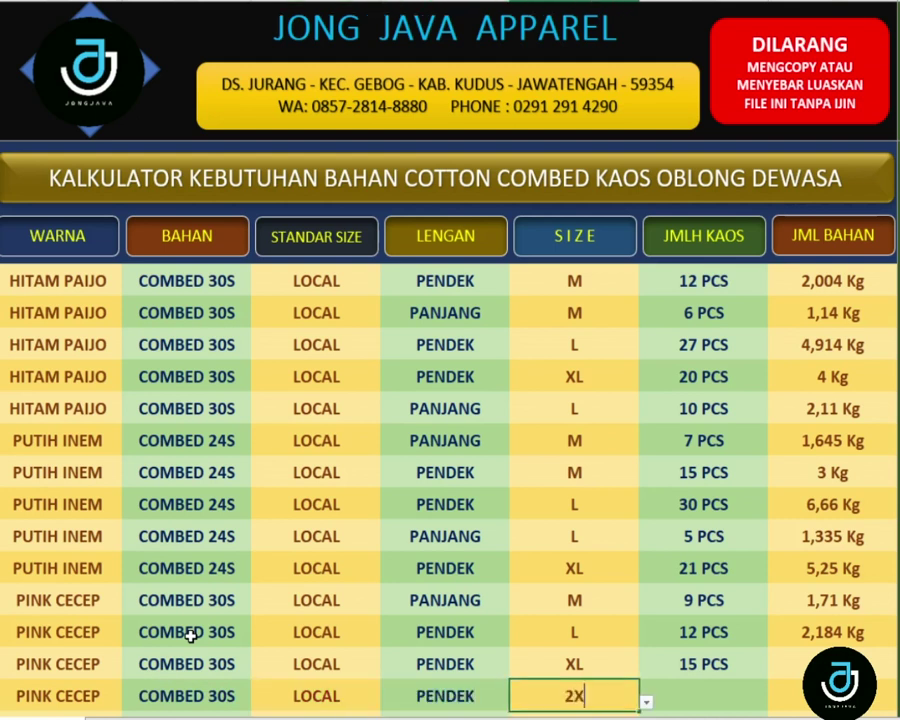
{"action": "type", "text": "L"}
{"action": "key", "text": "Tab"}
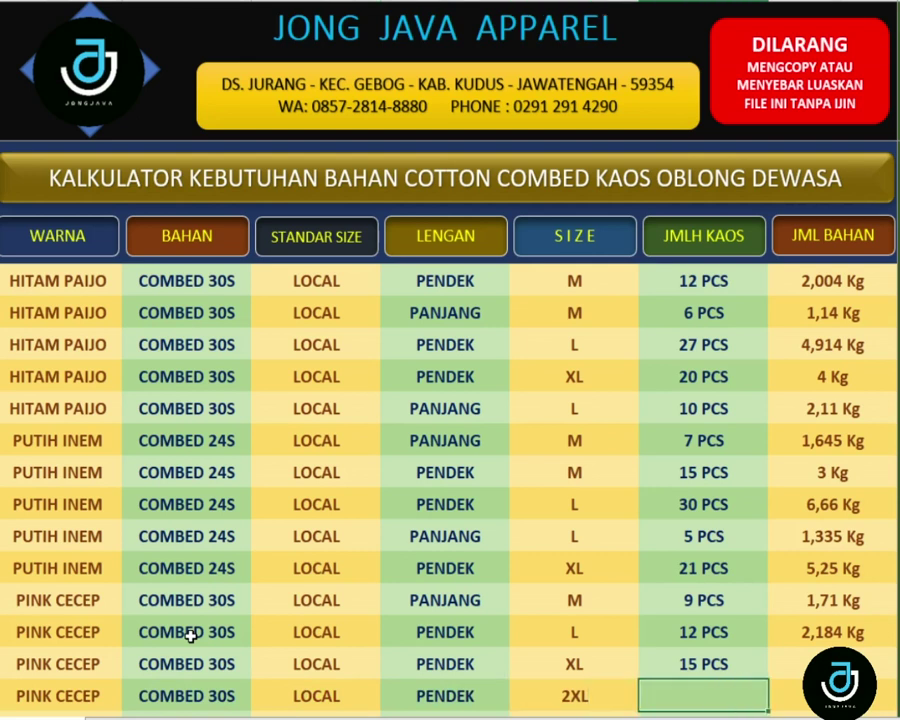
{"action": "type", "text": "15"}
{"action": "key", "text": "BackSpace"}
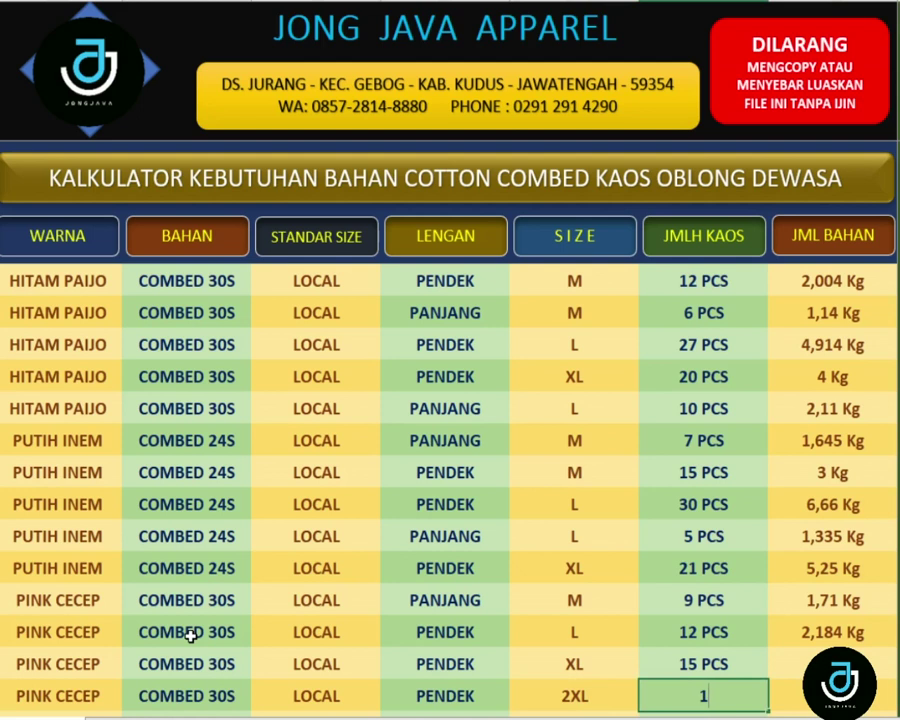
{"action": "type", "text": "6"}
{"action": "key", "text": "Return"}
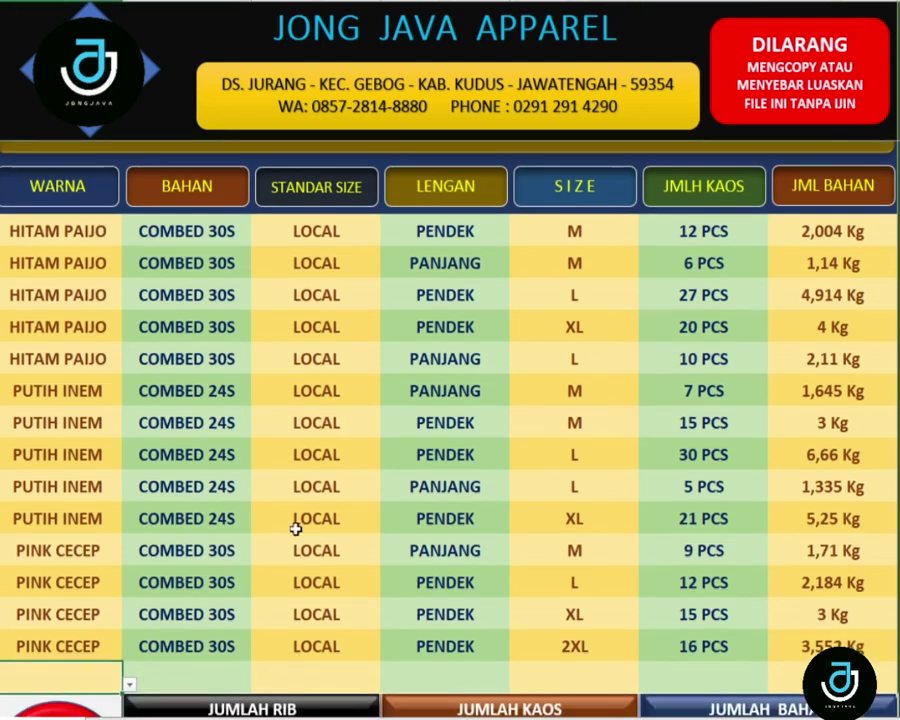
Step: Scroll down to the colour recap: HITAM PAIJO 14,168 Kg, PUTIH INEM 17,89 Kg, PINK CECEP 10,446 Kg
{"action": "scroll", "coordinate": [295, 528], "scroll_direction": "down", "scroll_amount": 2}
{"action": "scroll", "coordinate": [300, 515], "scroll_direction": "up", "scroll_amount": 3}
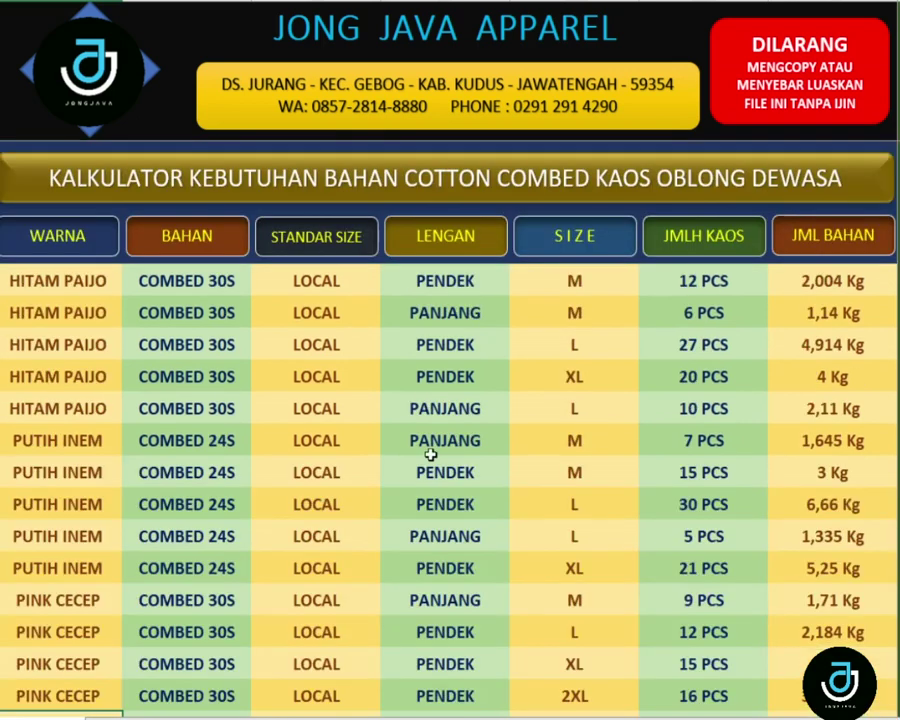
{"action": "scroll", "coordinate": [428, 452], "scroll_direction": "down", "scroll_amount": 1}
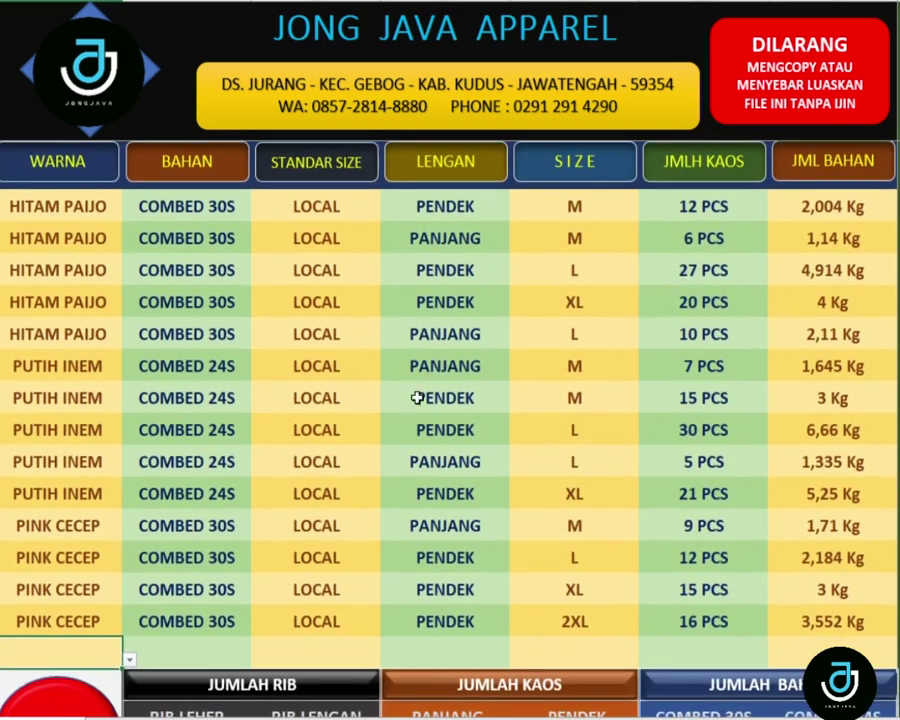
{"action": "scroll", "coordinate": [415, 398], "scroll_direction": "down", "scroll_amount": 2}
{"action": "scroll", "coordinate": [415, 398], "scroll_direction": "down", "scroll_amount": 1}
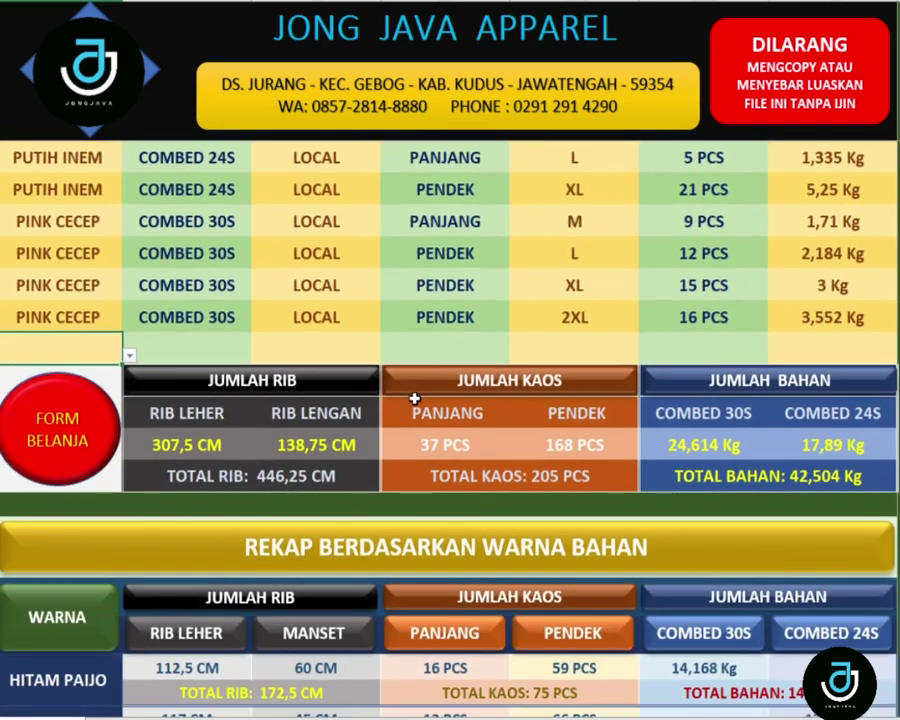
{"action": "scroll", "coordinate": [415, 398], "scroll_direction": "down", "scroll_amount": 1}
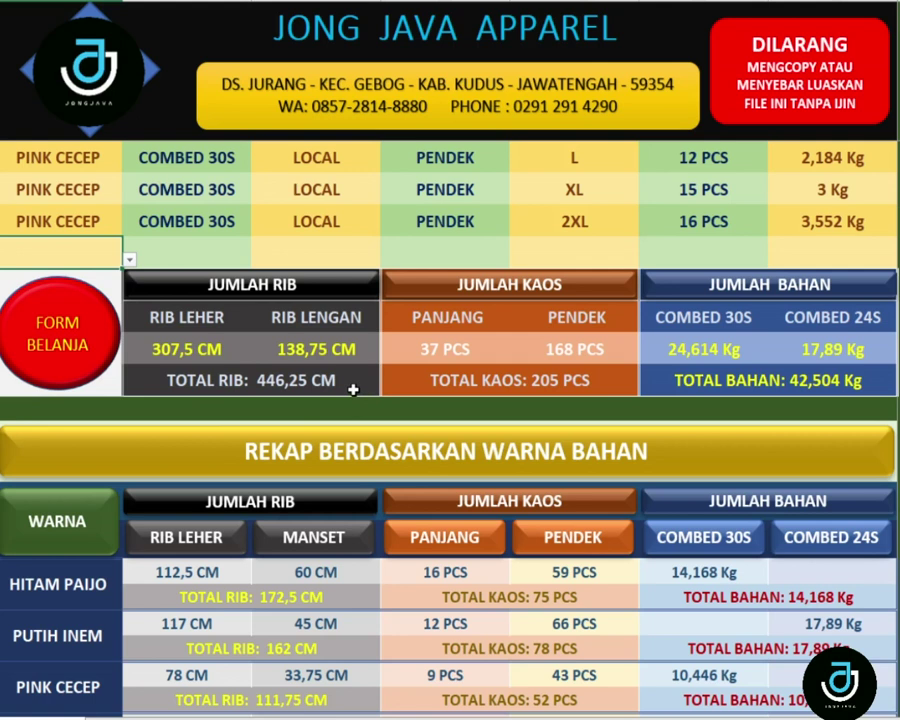
{"action": "scroll", "coordinate": [353, 390], "scroll_direction": "down", "scroll_amount": 1}
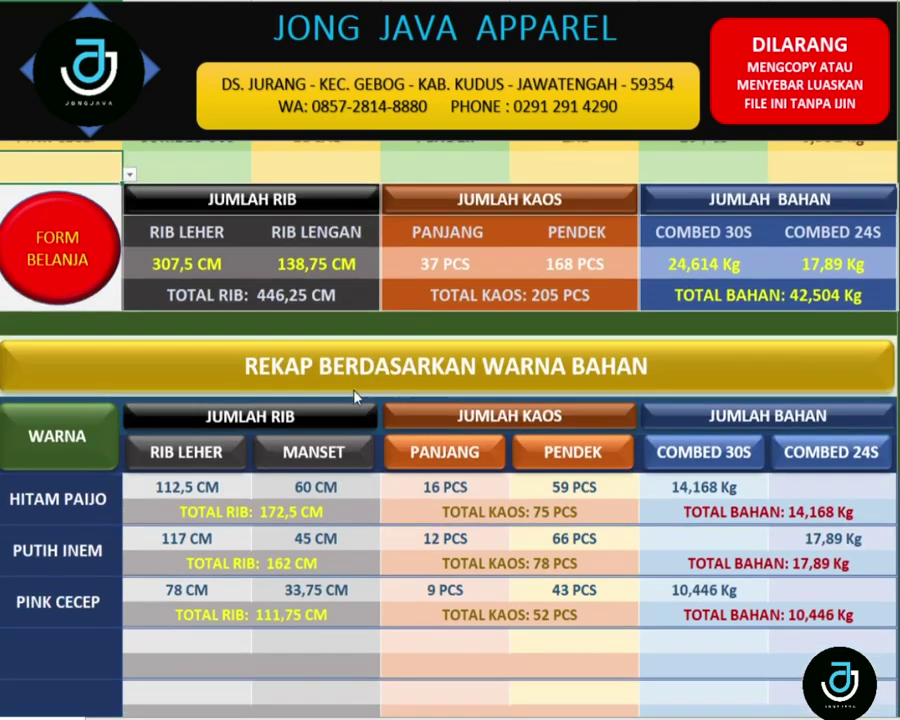
{"action": "scroll", "coordinate": [258, 470], "scroll_direction": "down", "scroll_amount": 2}
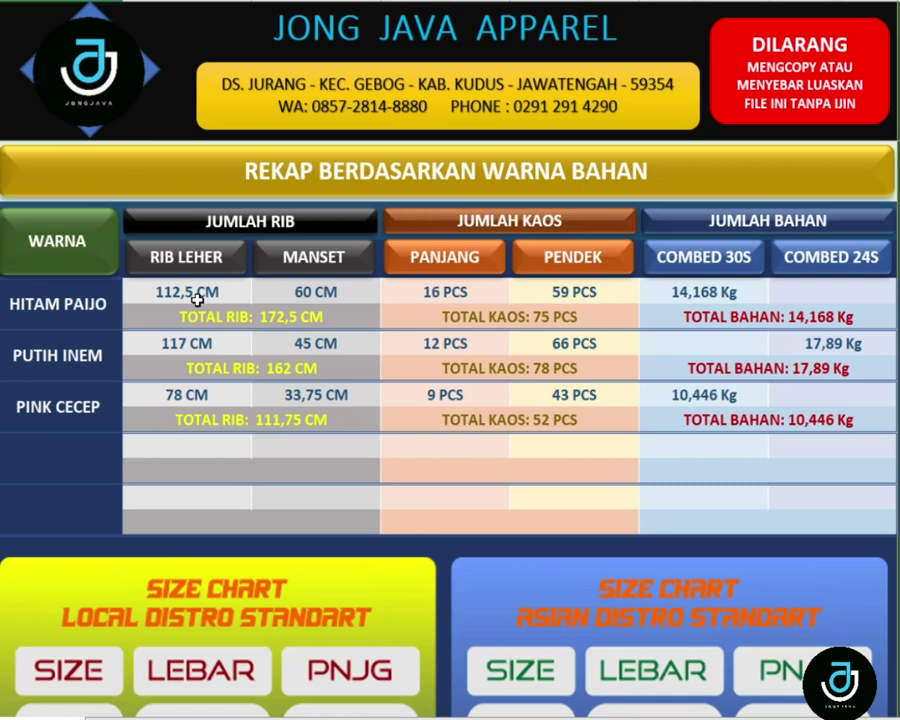
{"action": "left_click", "coordinate": [197, 299]}
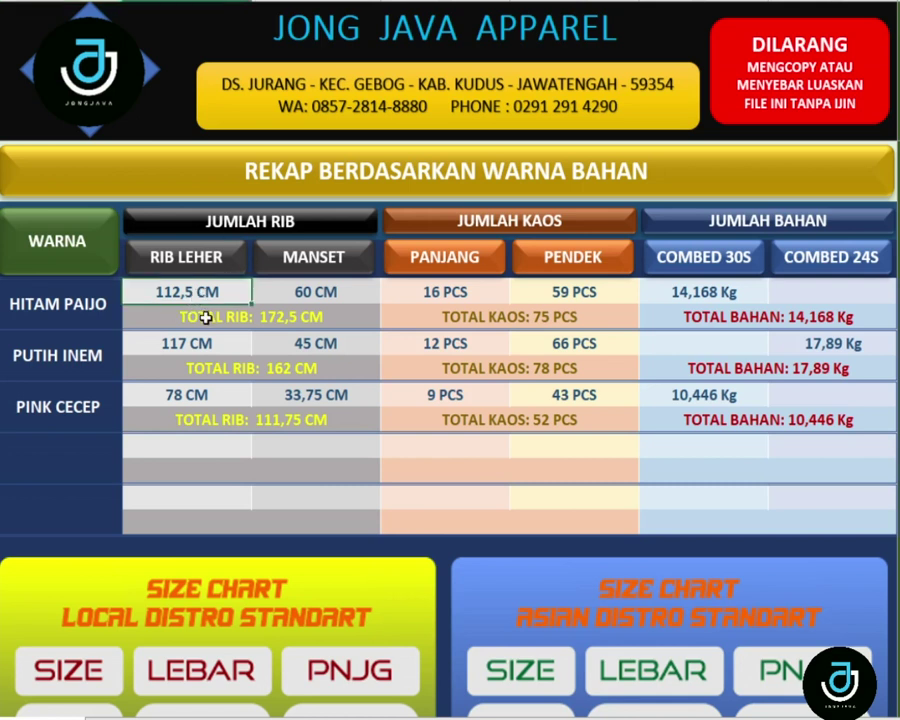
{"action": "left_click", "coordinate": [305, 290]}
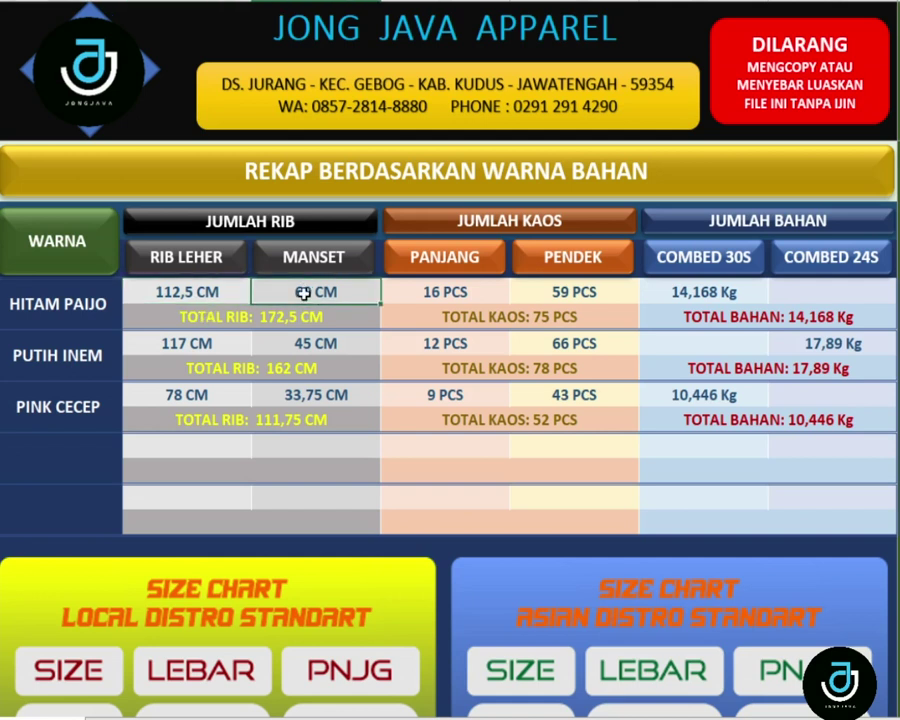
{"action": "left_click", "coordinate": [202, 291]}
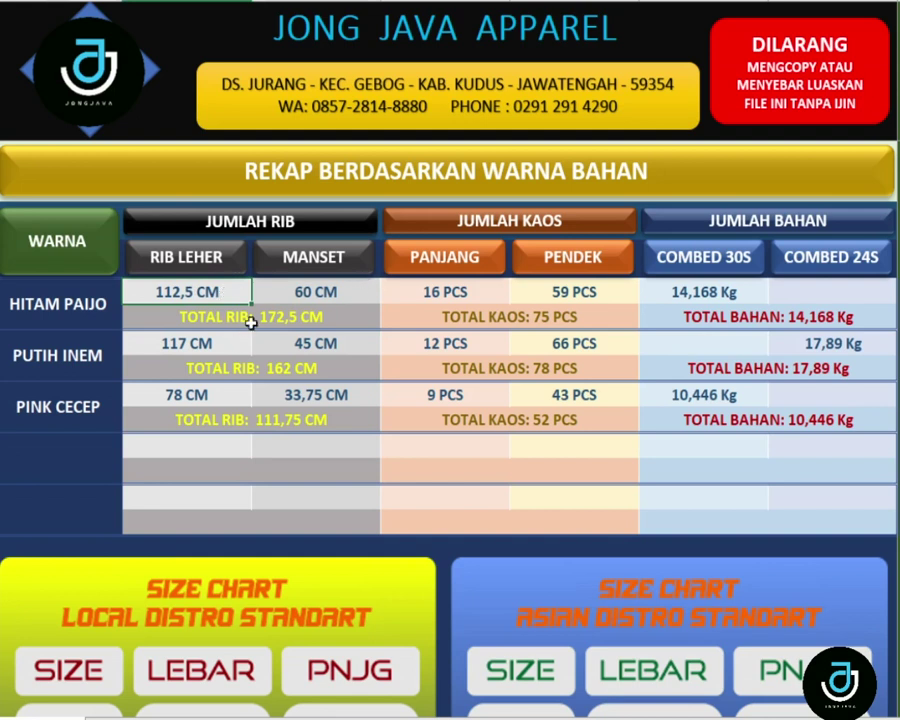
{"action": "left_click", "coordinate": [272, 316]}
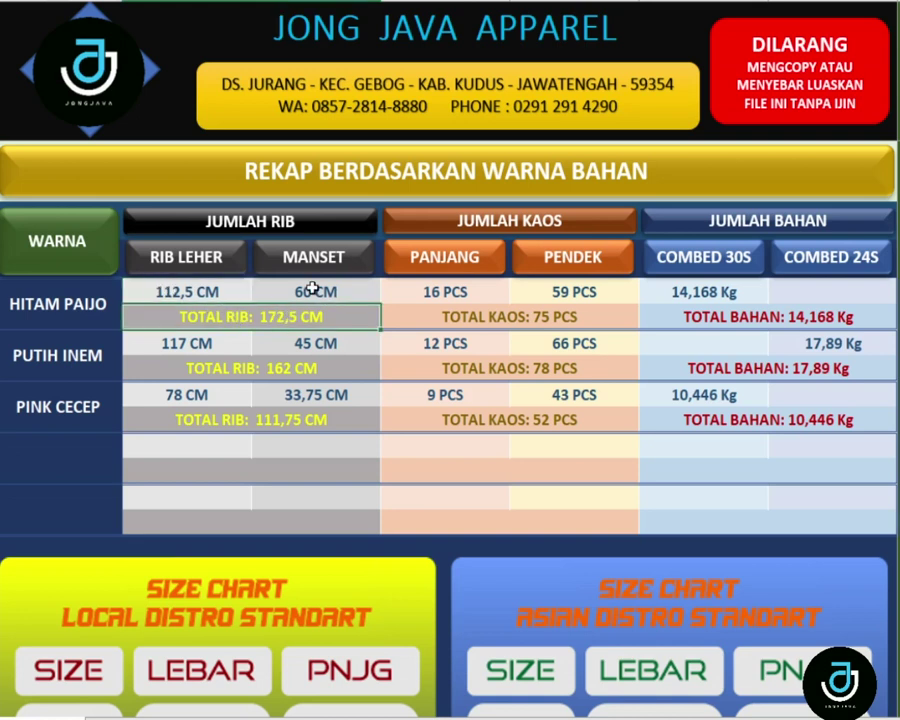
{"action": "left_click", "coordinate": [205, 288]}
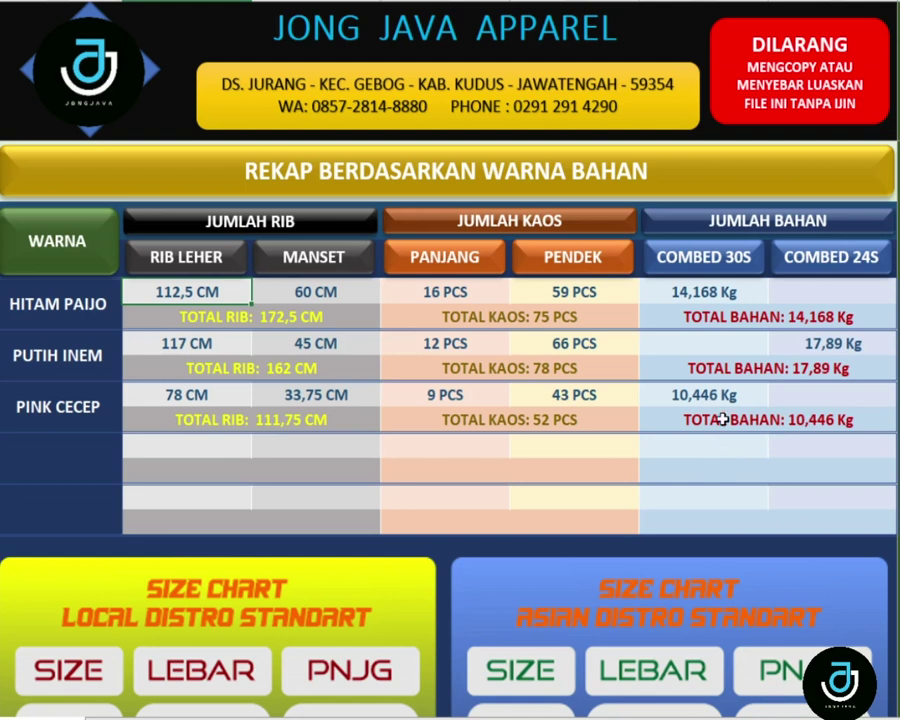
Step: Scroll to the bottom of the sheet and jump back up with KEMBALI KEATAS
{"action": "scroll", "coordinate": [722, 421], "scroll_direction": "down", "scroll_amount": 2}
{"action": "scroll", "coordinate": [722, 421], "scroll_direction": "down", "scroll_amount": 2}
{"action": "scroll", "coordinate": [722, 421], "scroll_direction": "down", "scroll_amount": 3}
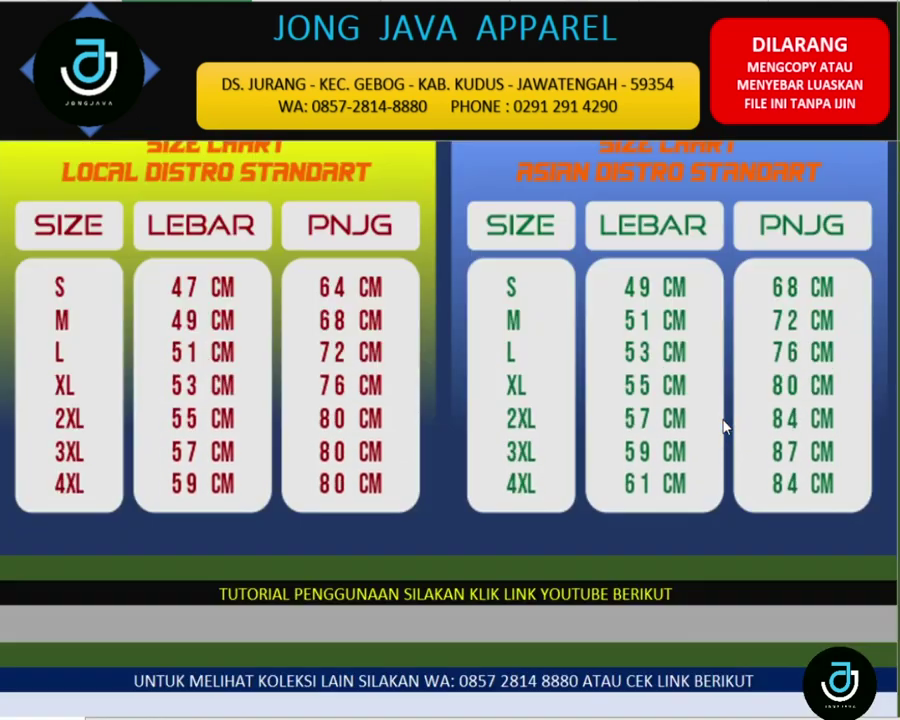
{"action": "scroll", "coordinate": [722, 421], "scroll_direction": "down", "scroll_amount": 1}
{"action": "scroll", "coordinate": [725, 426], "scroll_direction": "down", "scroll_amount": 3}
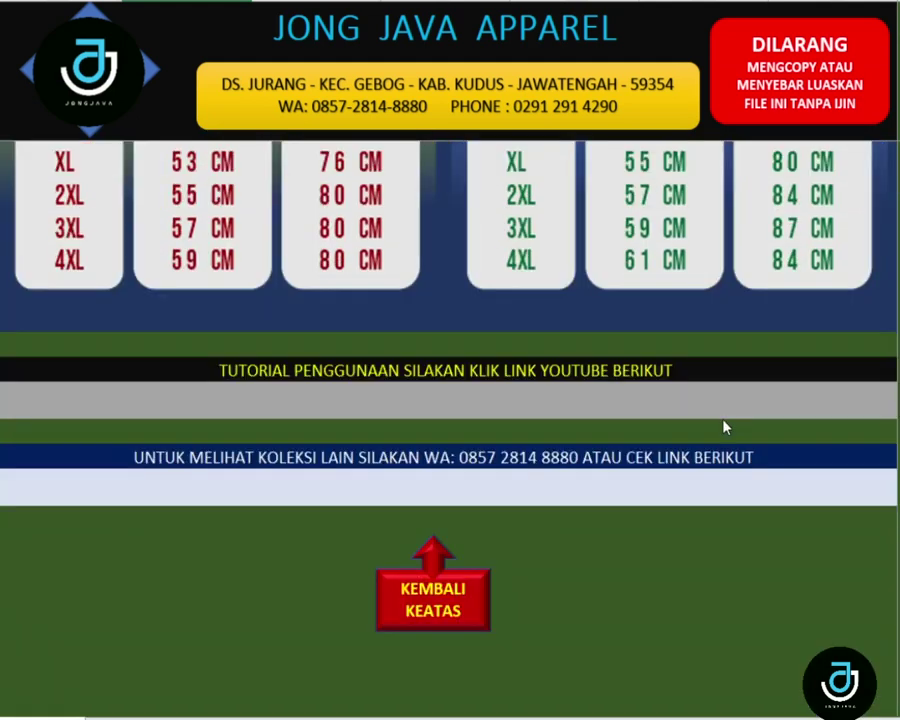
{"action": "left_click", "coordinate": [450, 598]}
Step: Use the red FORM BELANJA button to show the form totalling 42,504 Kg fabric and 446,25 CM rib
{"action": "scroll", "coordinate": [450, 578], "scroll_direction": "up", "scroll_amount": 5}
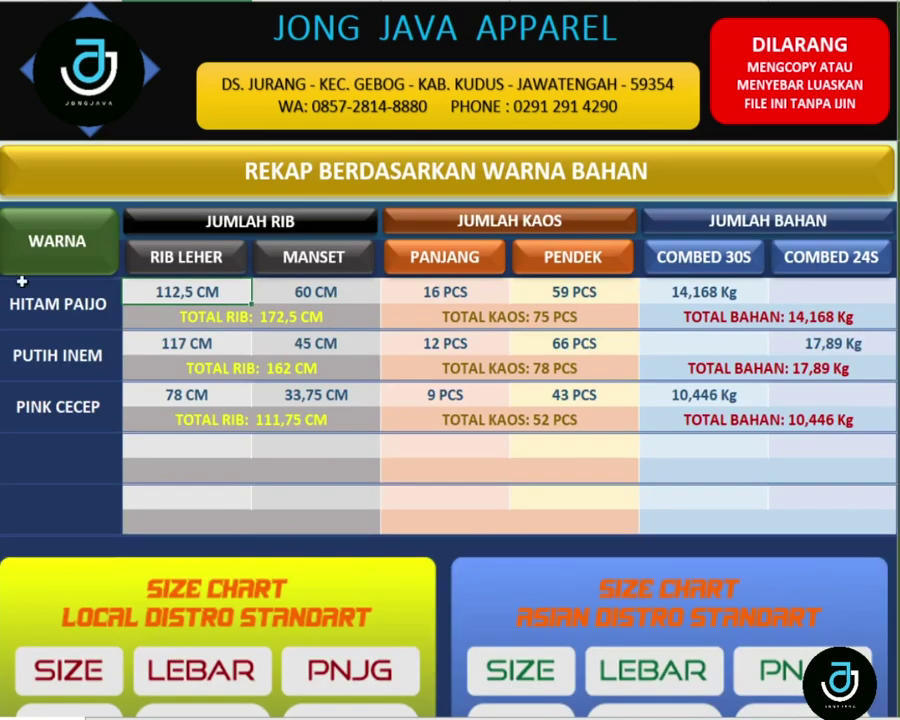
{"action": "scroll", "coordinate": [88, 346], "scroll_direction": "up", "scroll_amount": 1}
{"action": "scroll", "coordinate": [79, 366], "scroll_direction": "up", "scroll_amount": 3}
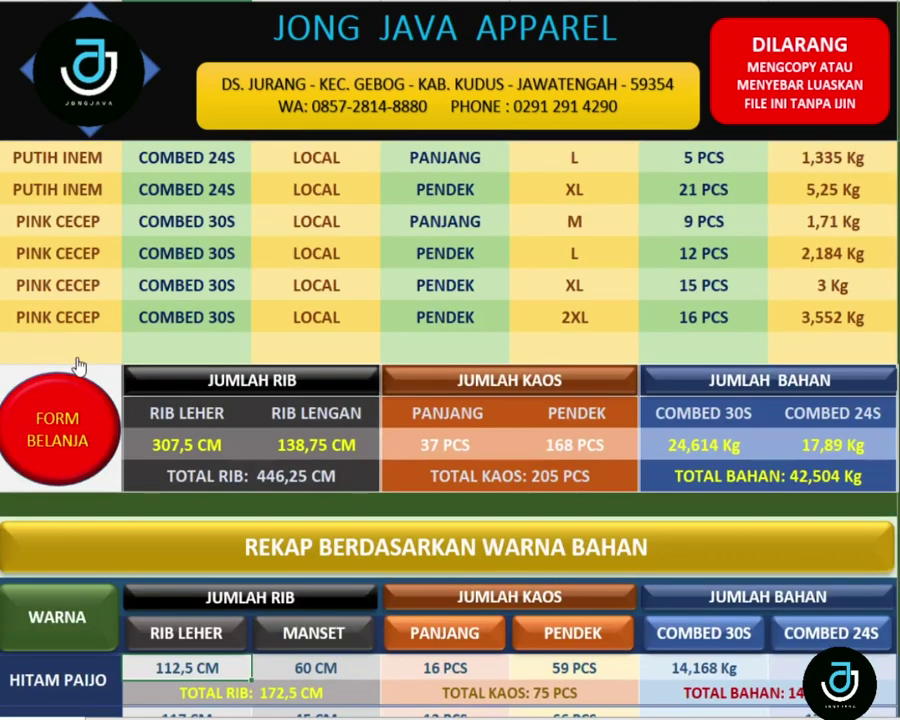
{"action": "left_click", "coordinate": [55, 420]}
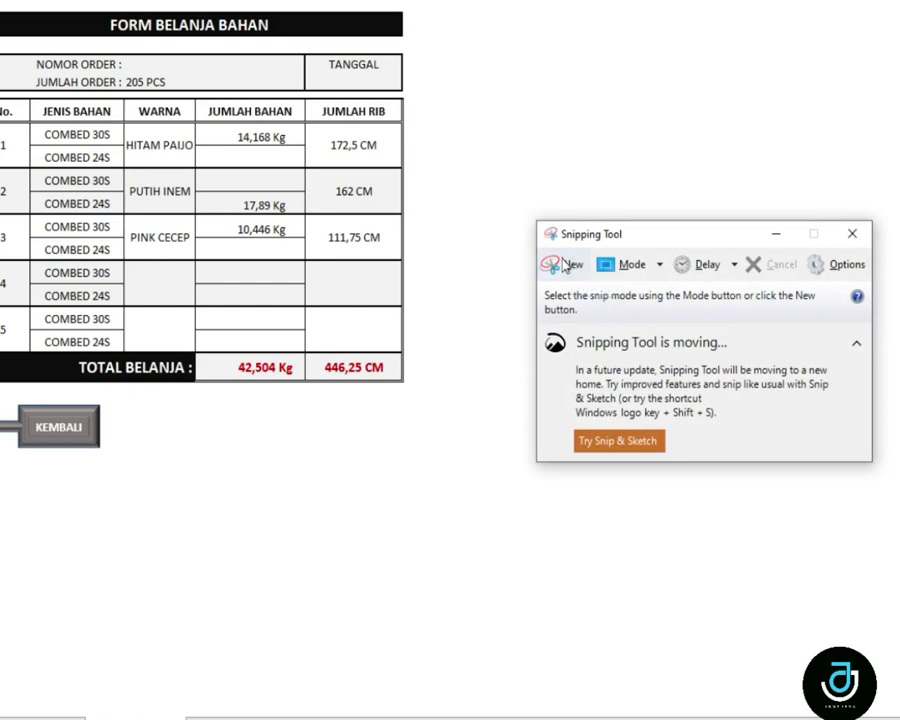
Step: Snip the form down to its totals row and save it as JPEG ORDER KAIN JULI A1, overwriting it
{"action": "left_click", "coordinate": [560, 264]}
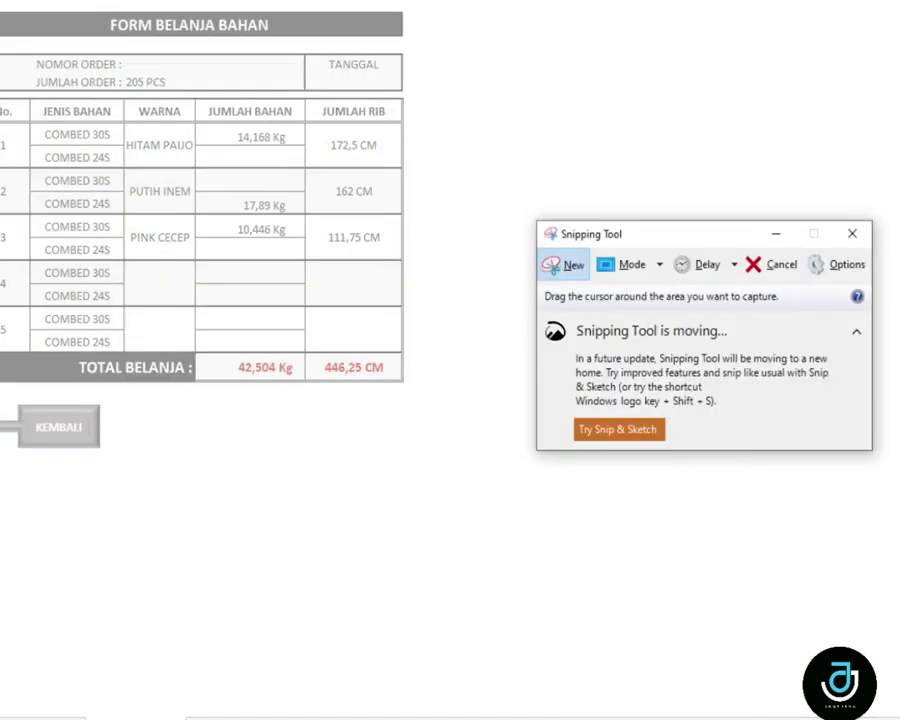
{"action": "left_click_drag", "start_coordinate": [2, 8], "coordinate": [409, 380]}
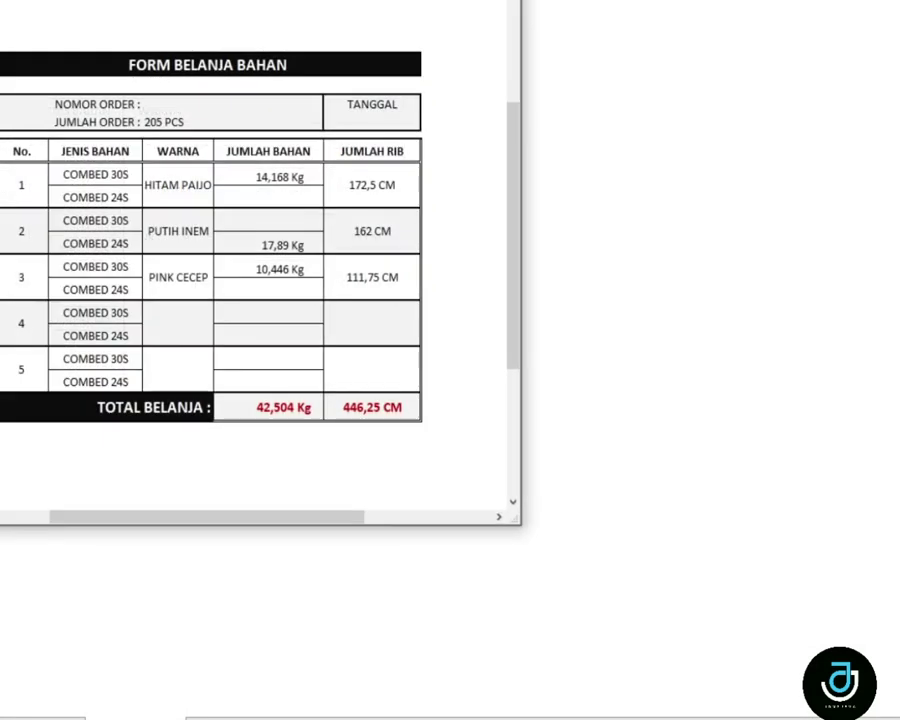
{"action": "key", "text": "ctrl+s"}
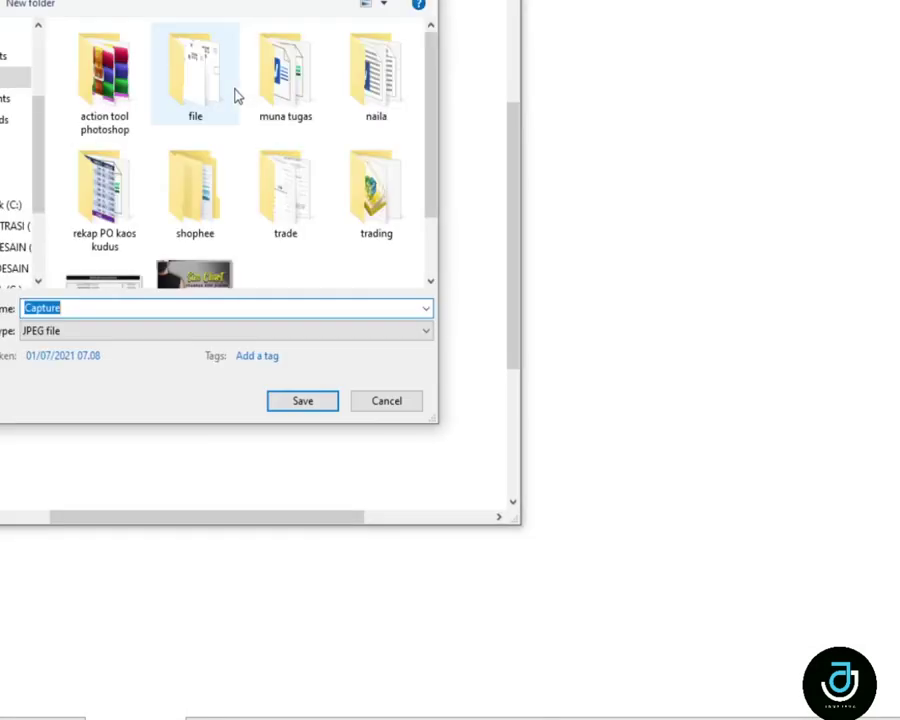
{"action": "left_click", "coordinate": [94, 285]}
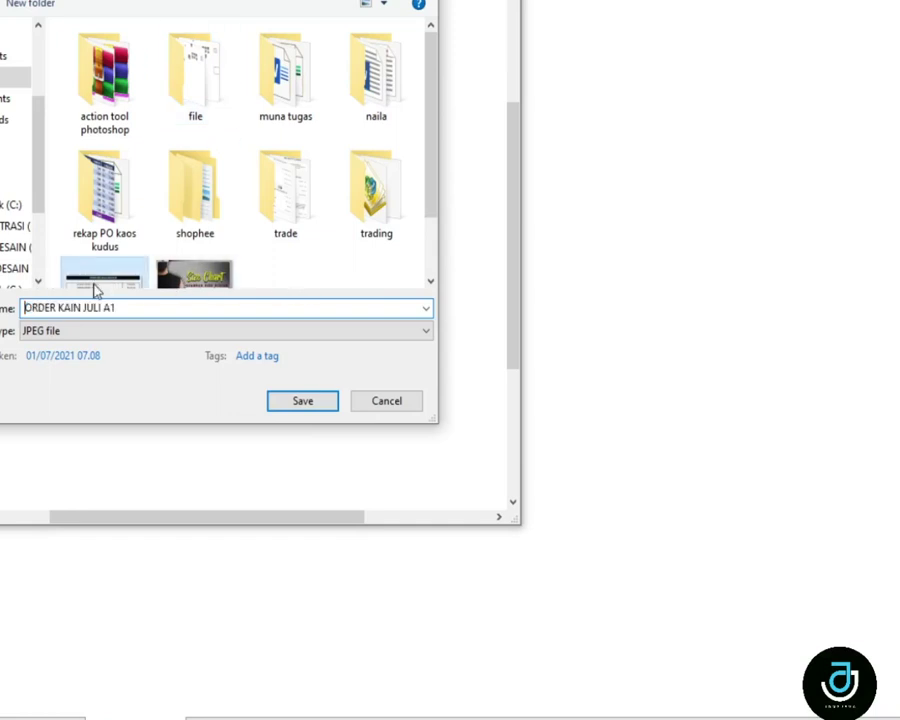
{"action": "left_click", "coordinate": [307, 406]}
{"action": "left_click", "coordinate": [476, 330]}
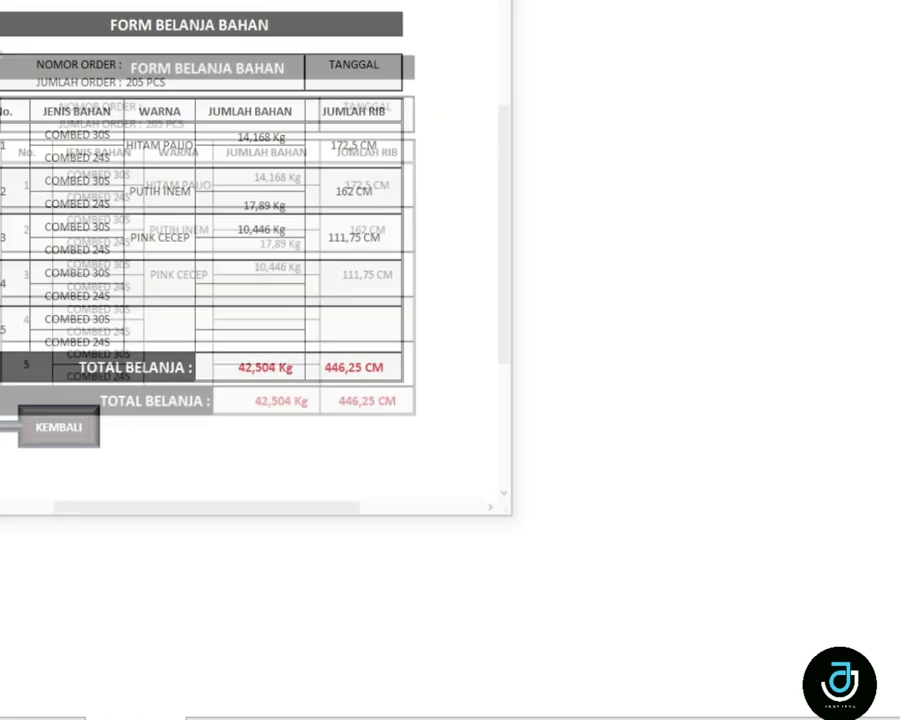
Step: Fill NOMOR ORDER with JULI A1 and TANGGAL with 1 JULI 2021, then go back via KEMBALI
{"action": "left_click", "coordinate": [137, 62]}
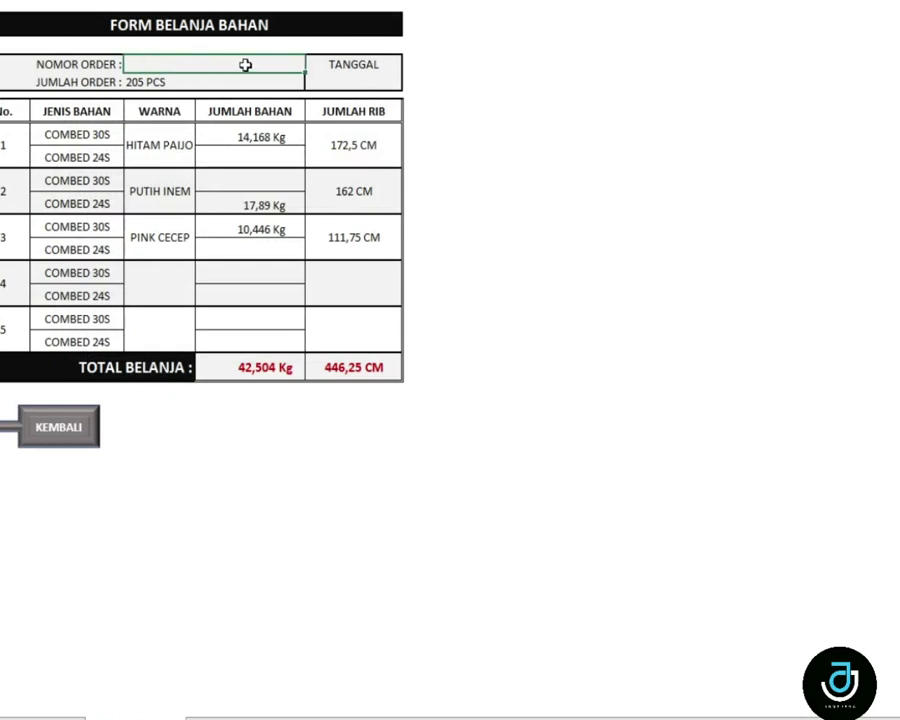
{"action": "type", "text": "J"}
{"action": "key", "text": "BackSpace"}
{"action": "type", "text": "A1"}
{"action": "key", "text": "Return"}
{"action": "type", "text": "1"}
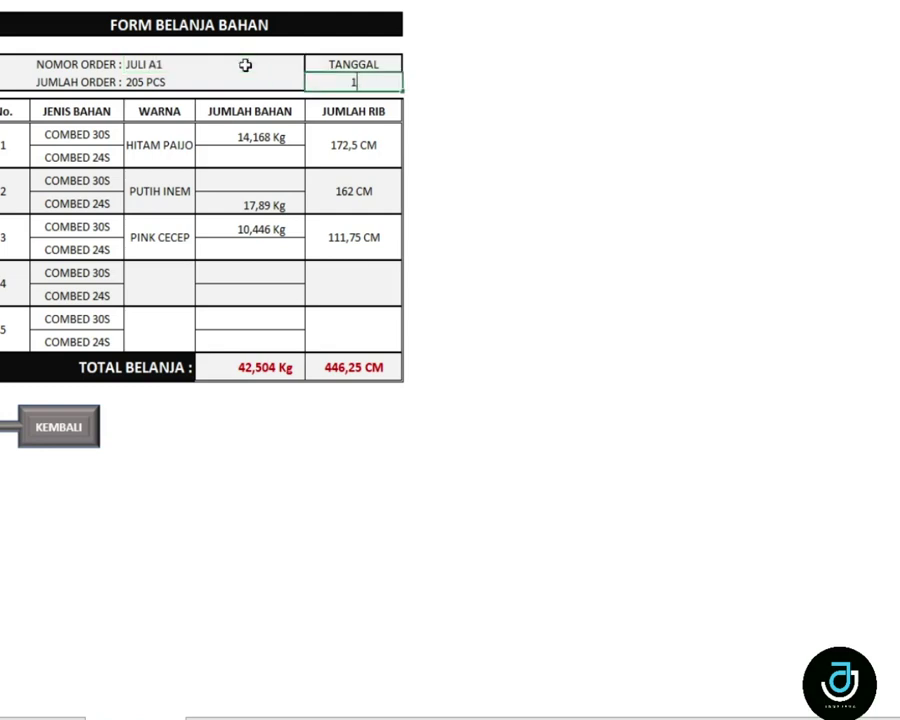
{"action": "type", "text": "JULI"}
{"action": "type", "text": " 2021"}
{"action": "left_click", "coordinate": [520, 202]}
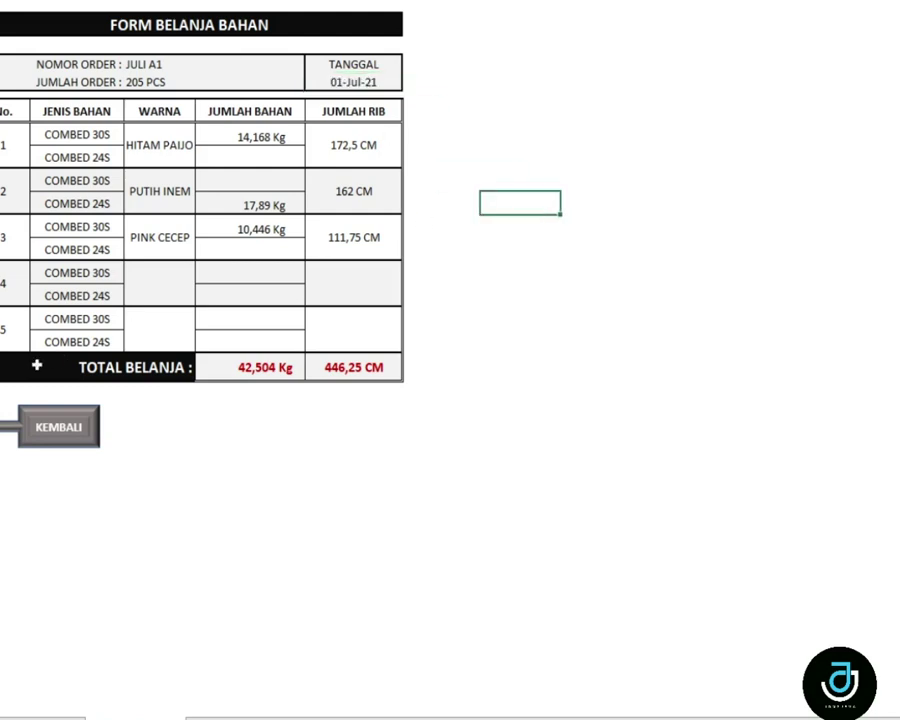
{"action": "left_click", "coordinate": [42, 432]}
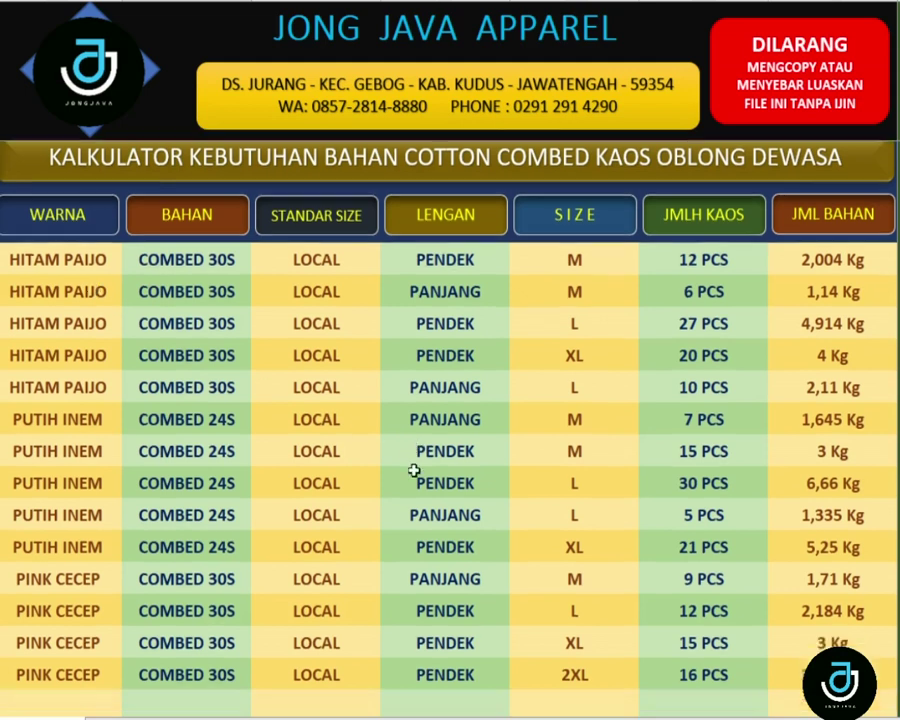
{"action": "scroll", "coordinate": [414, 468], "scroll_direction": "down", "scroll_amount": 3}
{"action": "scroll", "coordinate": [414, 468], "scroll_direction": "up", "scroll_amount": 3}
{"action": "scroll", "coordinate": [414, 468], "scroll_direction": "down", "scroll_amount": 3}
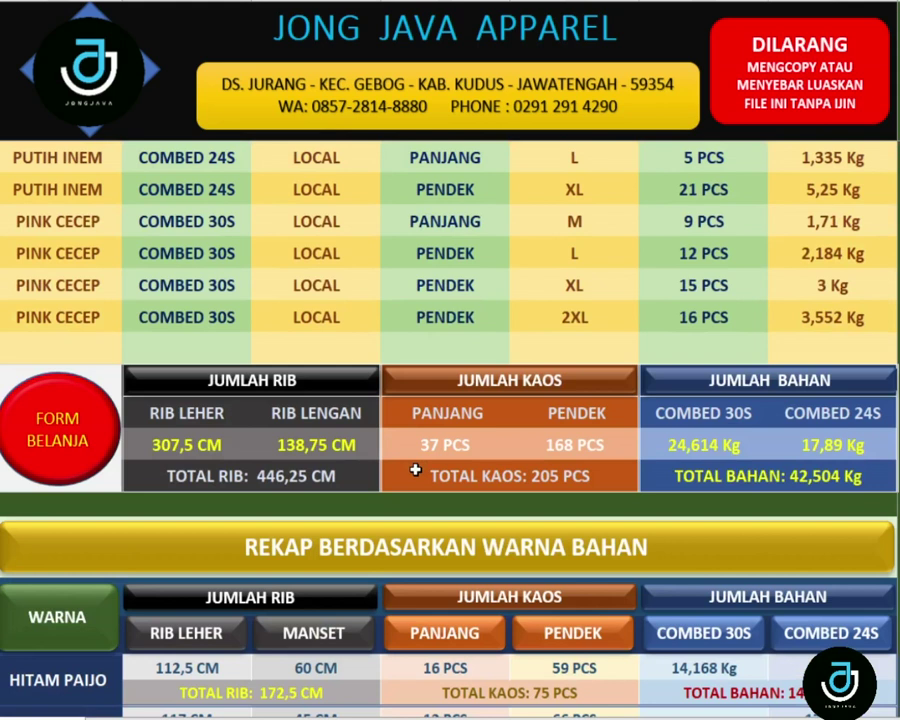
{"action": "scroll", "coordinate": [413, 467], "scroll_direction": "up", "scroll_amount": 1}
{"action": "scroll", "coordinate": [418, 476], "scroll_direction": "down", "scroll_amount": 2}
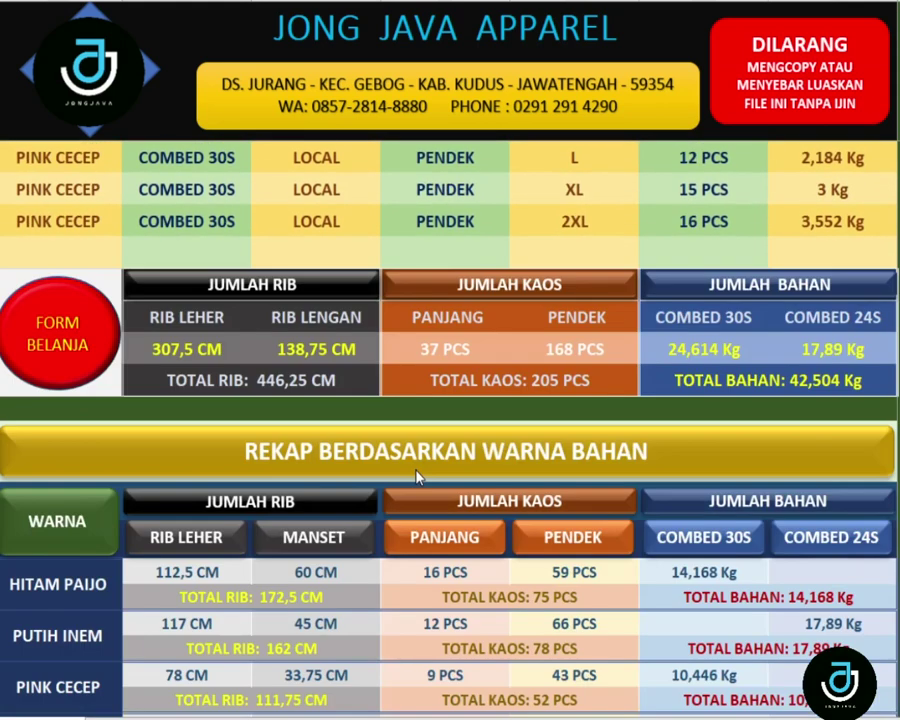
{"action": "scroll", "coordinate": [418, 476], "scroll_direction": "down", "scroll_amount": 2}
{"action": "scroll", "coordinate": [418, 476], "scroll_direction": "down", "scroll_amount": 2}
{"action": "scroll", "coordinate": [418, 476], "scroll_direction": "down", "scroll_amount": 1}
{"action": "scroll", "coordinate": [418, 476], "scroll_direction": "up", "scroll_amount": 2}
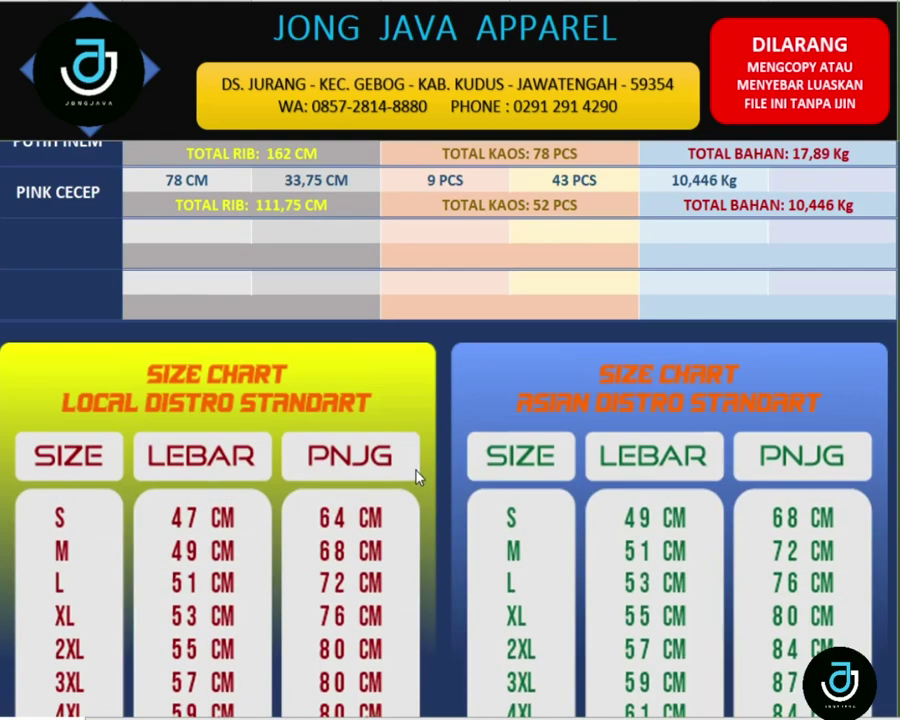
{"action": "scroll", "coordinate": [418, 478], "scroll_direction": "up", "scroll_amount": 3}
{"action": "scroll", "coordinate": [418, 478], "scroll_direction": "up", "scroll_amount": 2}
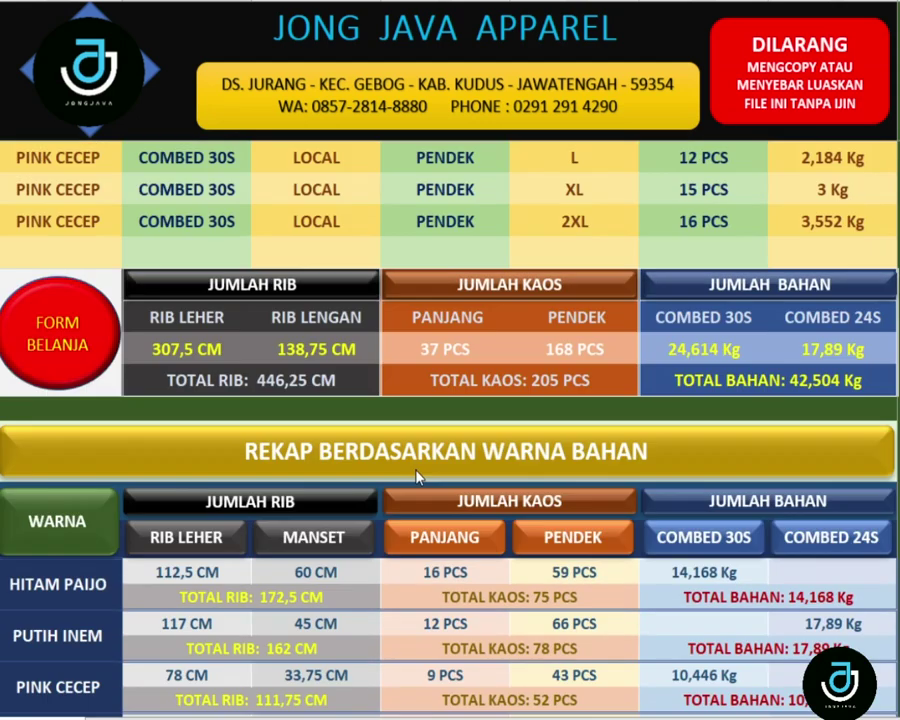
{"action": "scroll", "coordinate": [526, 540], "scroll_direction": "up", "scroll_amount": 3}
{"action": "scroll", "coordinate": [532, 545], "scroll_direction": "up", "scroll_amount": 2}
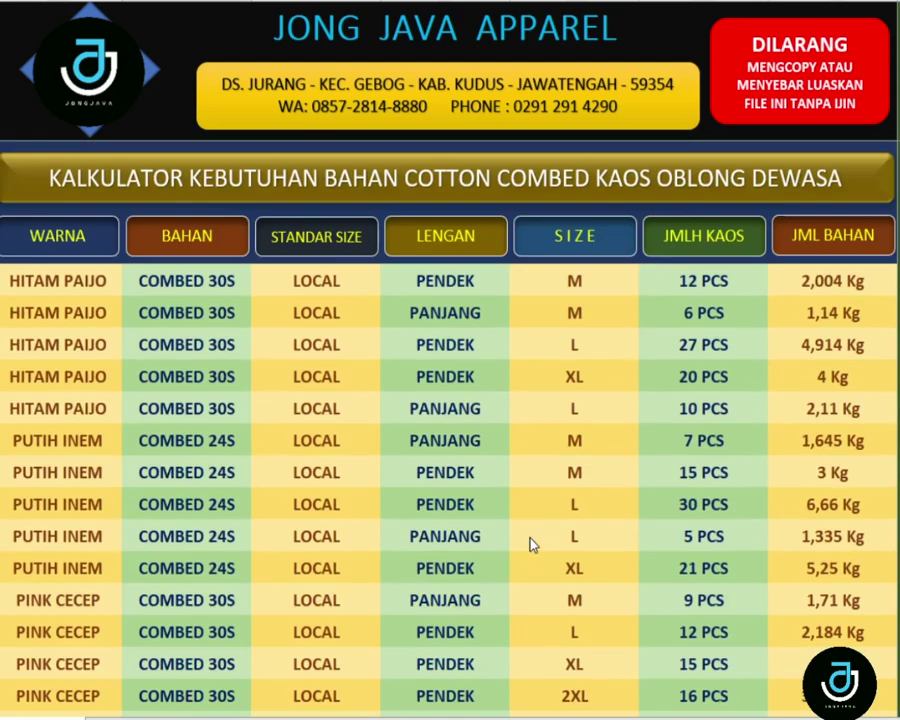